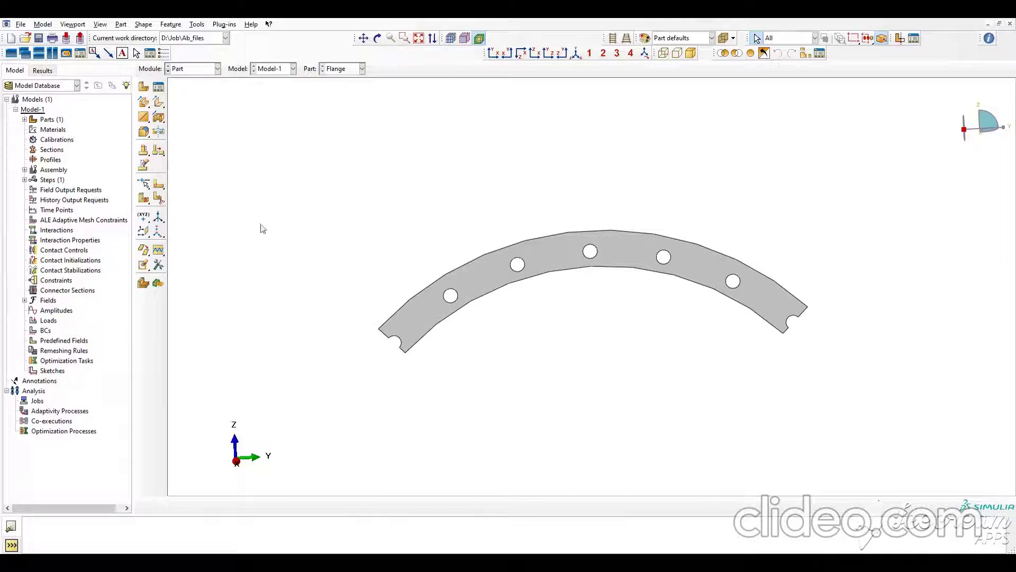
# - Switch to the Property module and create a material named Steel with an Elastic mechanical behaviour
pyautogui.click(188, 69)
pyautogui.click(190, 90)
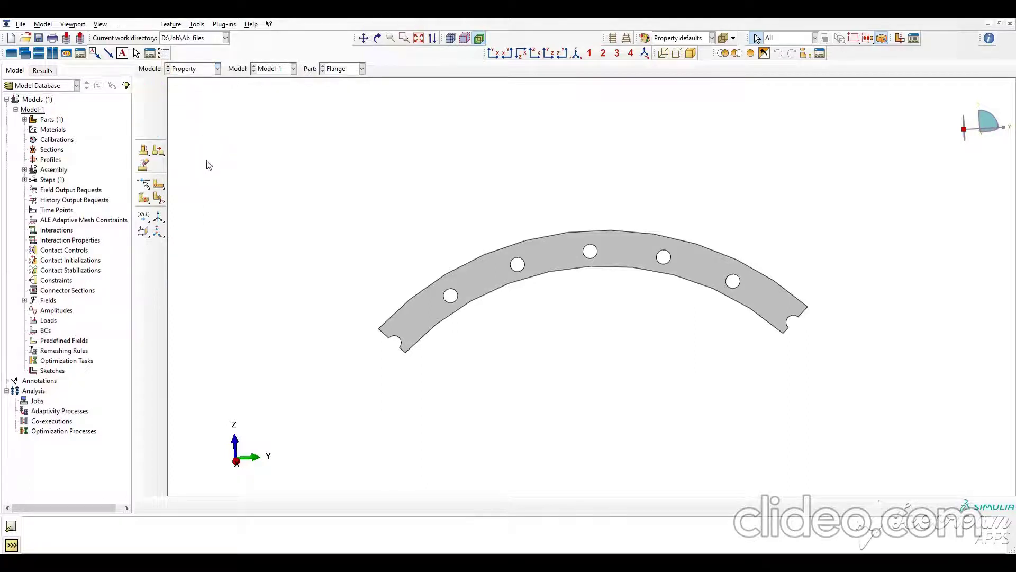
pyautogui.click(143, 87)
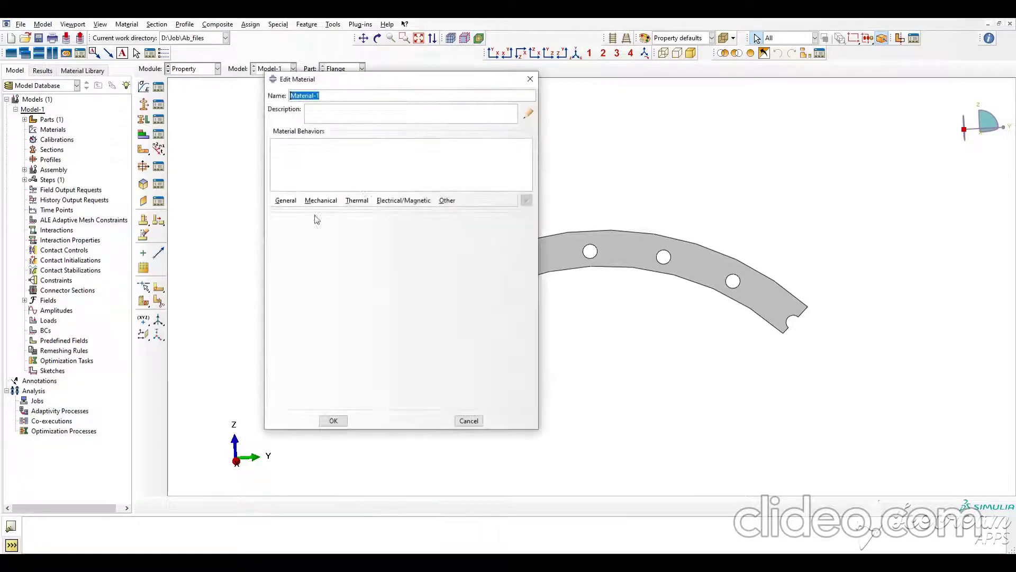
pyautogui.write('Ste')
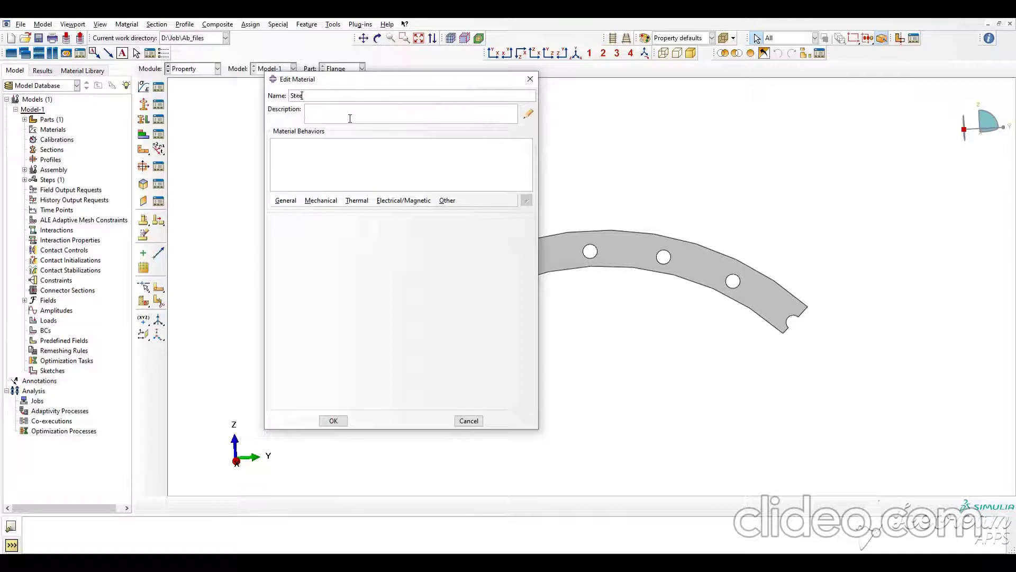
pyautogui.write('el')
pyautogui.click(321, 200)
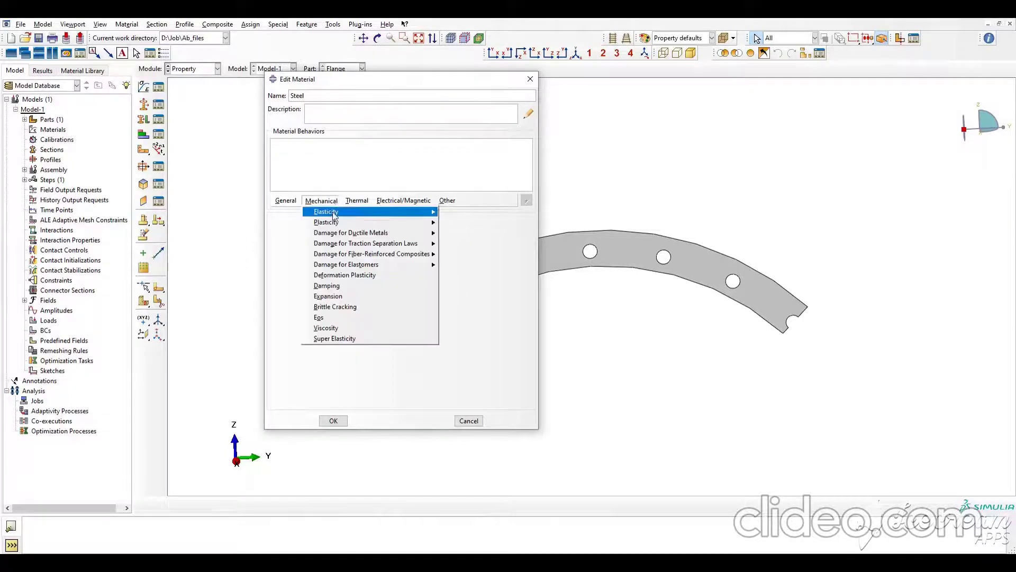
pyautogui.moveTo(410, 216)
pyautogui.click(459, 214)
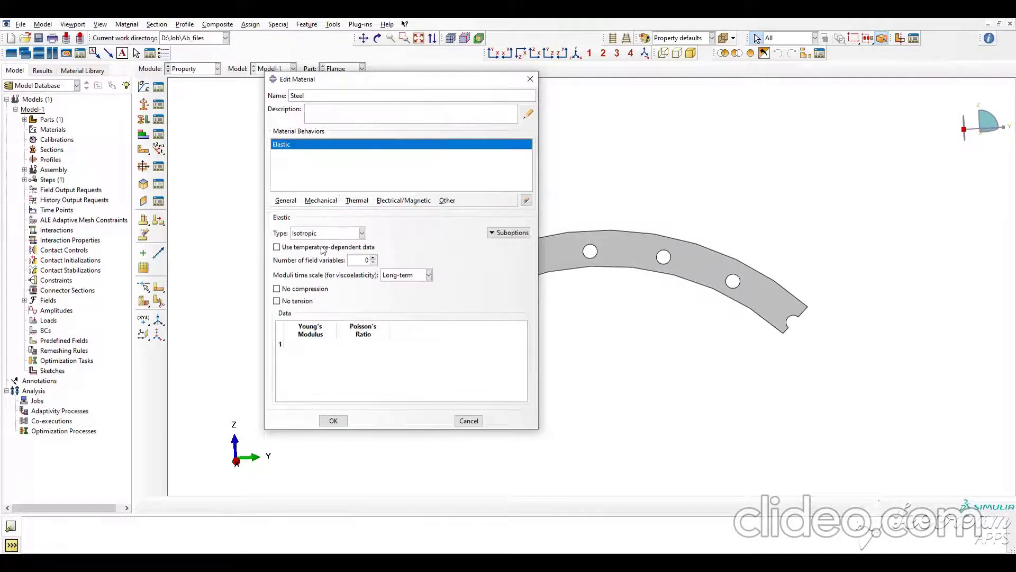
# - Set the Steel material's Young's modulus to 21000, fill in its Poisson's ratio, and save the material
pyautogui.click(306, 337)
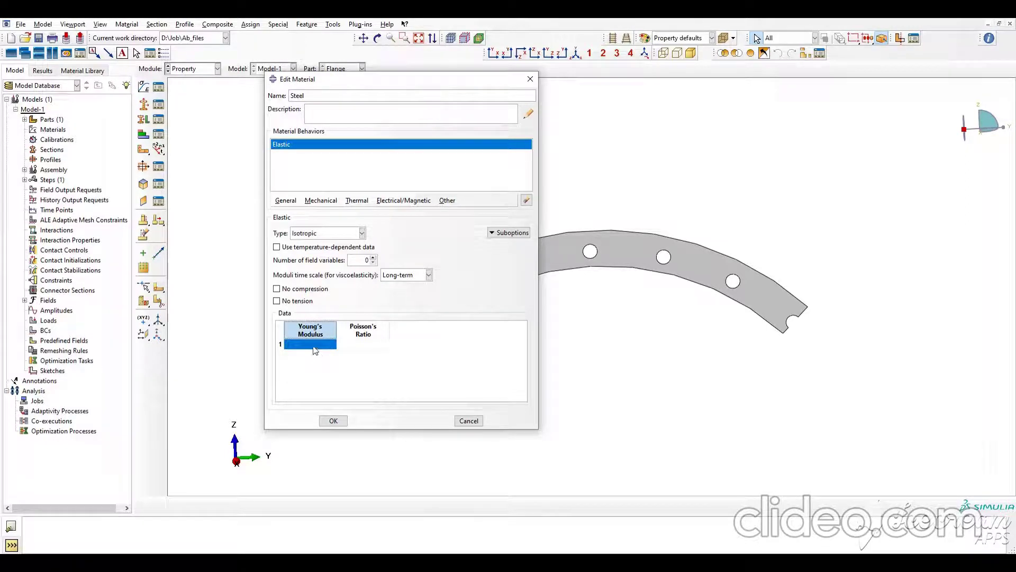
pyautogui.click(313, 344)
pyautogui.write('21000')
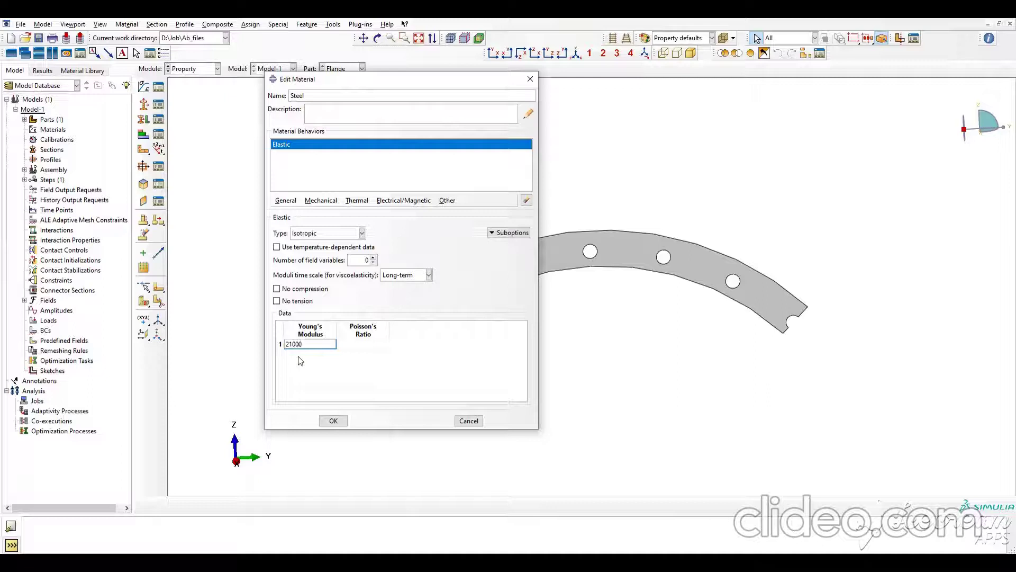
pyautogui.click(353, 346)
pyautogui.click(332, 421)
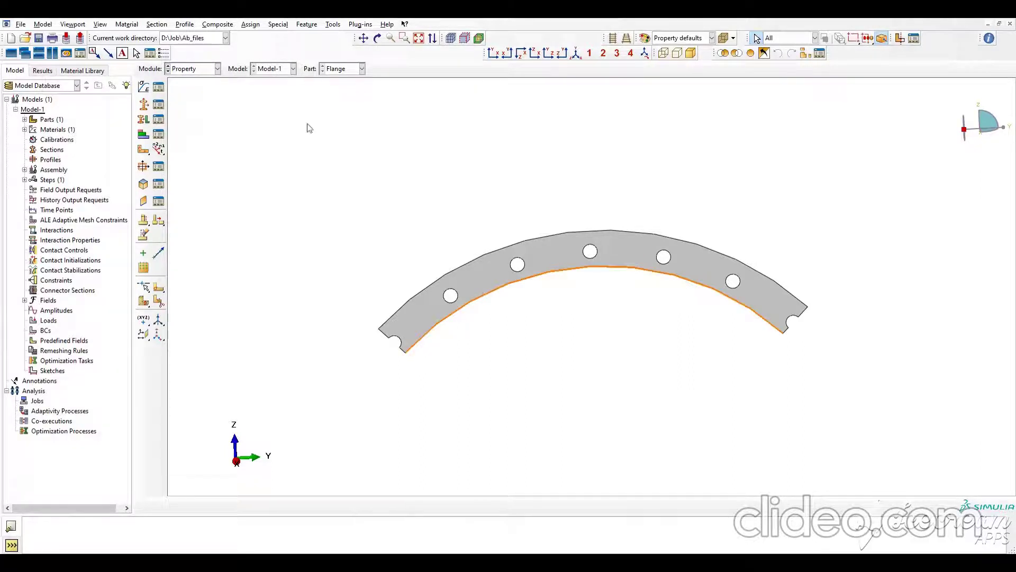
# - Create a homogeneous shell section with a thickness of 10 and the Steel material
pyautogui.click(143, 104)
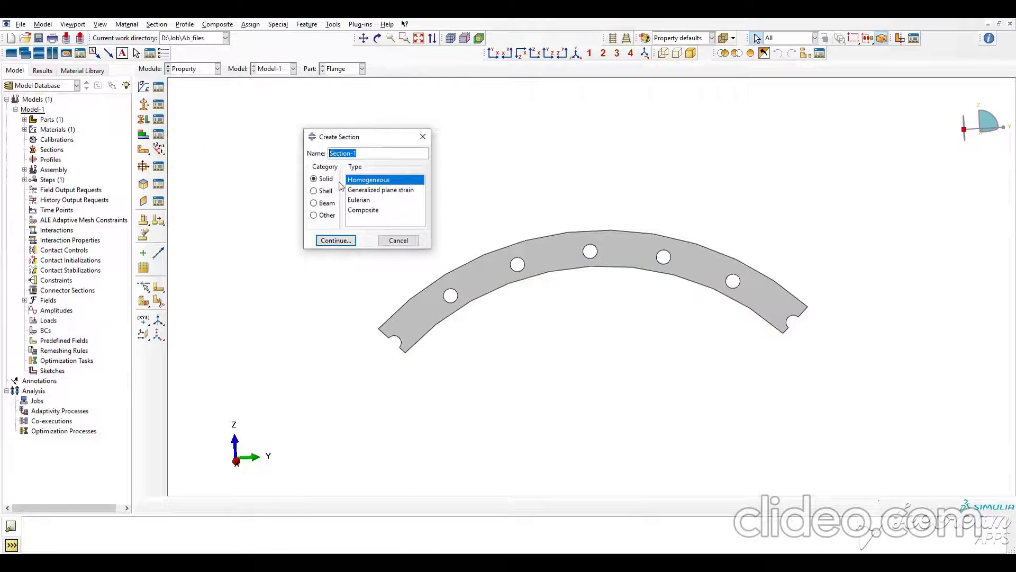
pyautogui.click(330, 195)
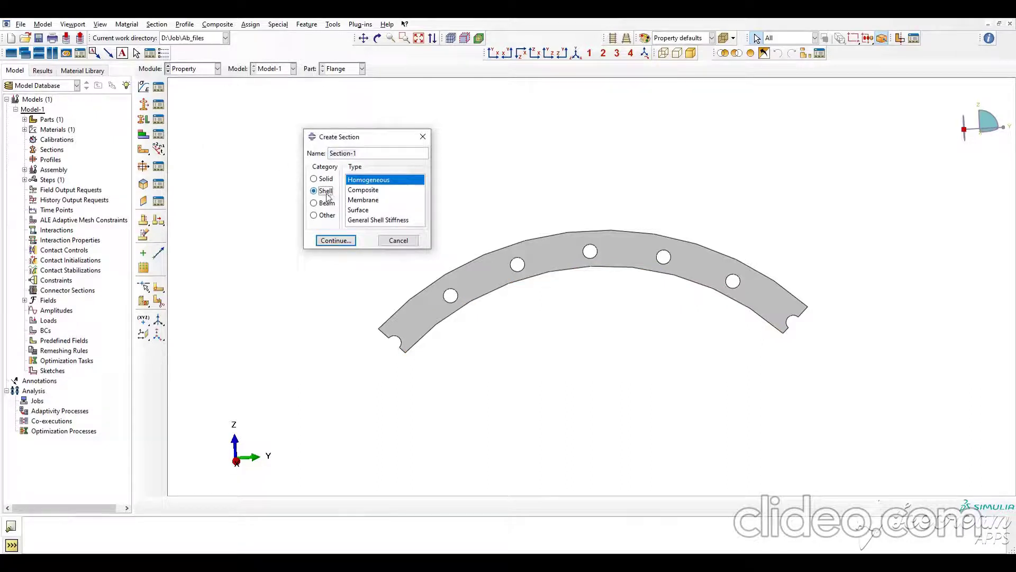
pyautogui.click(334, 240)
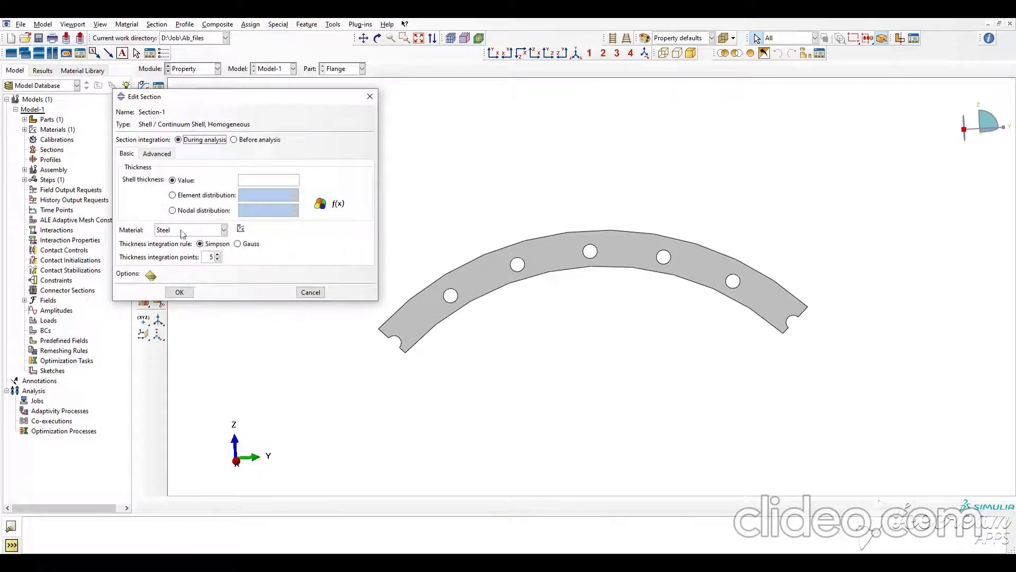
pyautogui.click(266, 181)
pyautogui.write('10')
pyautogui.click(179, 292)
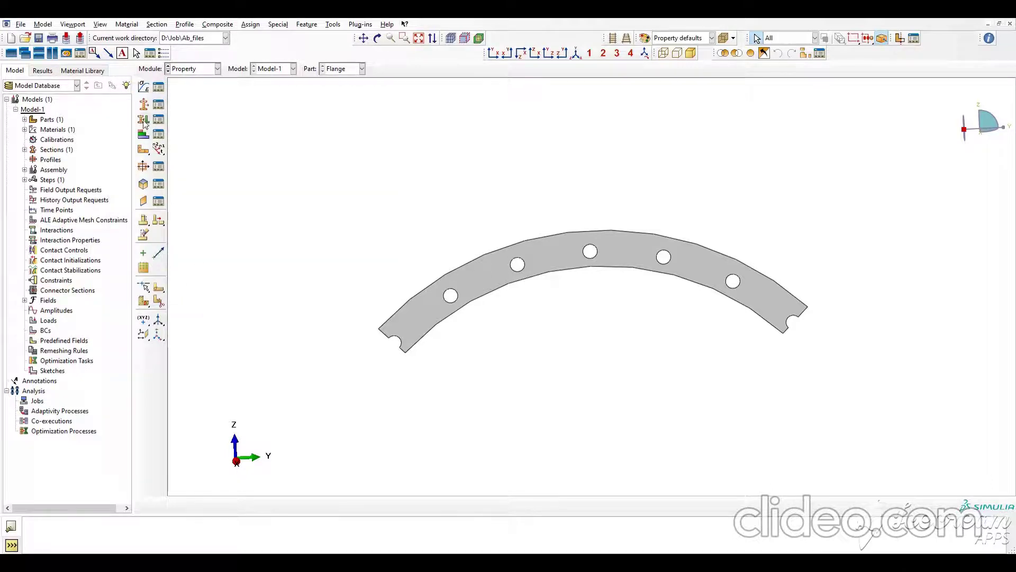
pyautogui.click(143, 120)
pyautogui.click(311, 503)
pyautogui.click(353, 504)
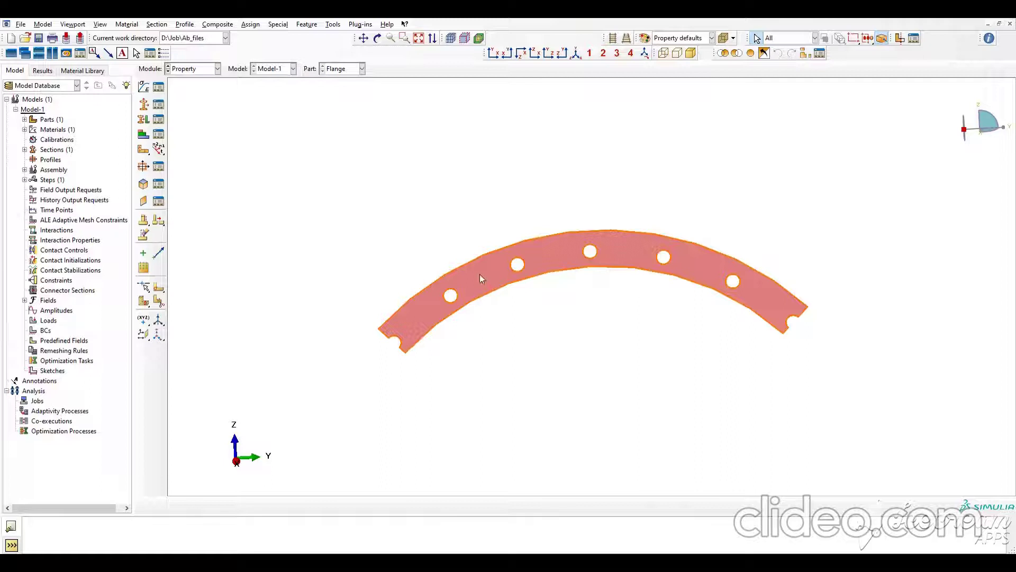
pyautogui.click(370, 289)
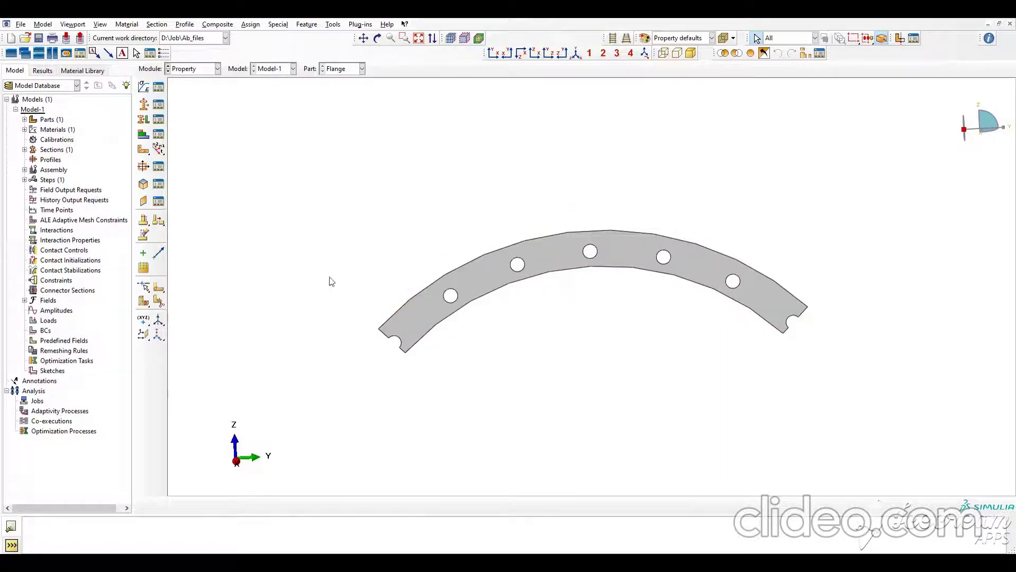
# - Assign Section-1 to the whole flange, taking the thickness from the section and using the middle surface offset
pyautogui.click(144, 120)
pyautogui.click(412, 316)
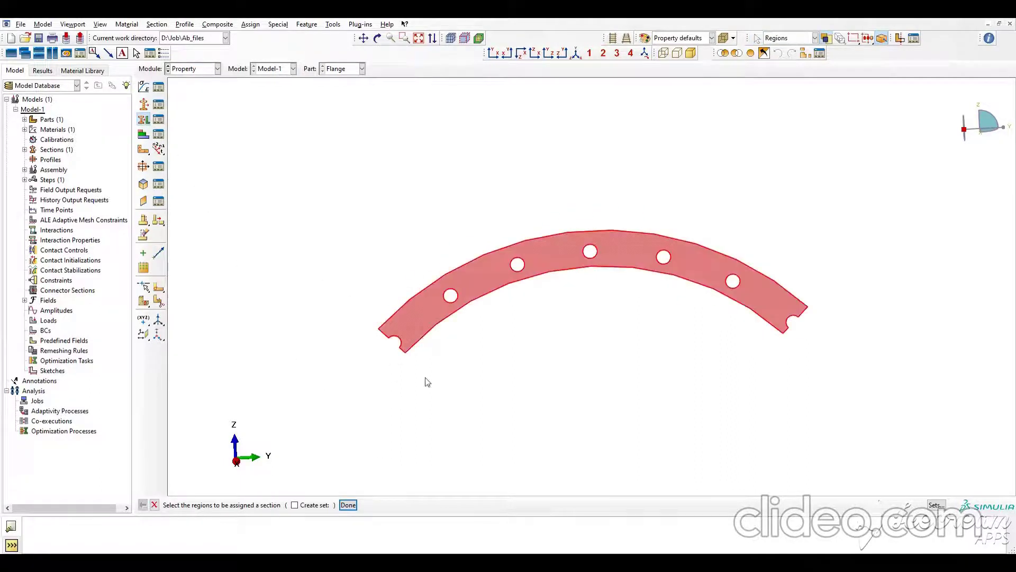
pyautogui.click(349, 506)
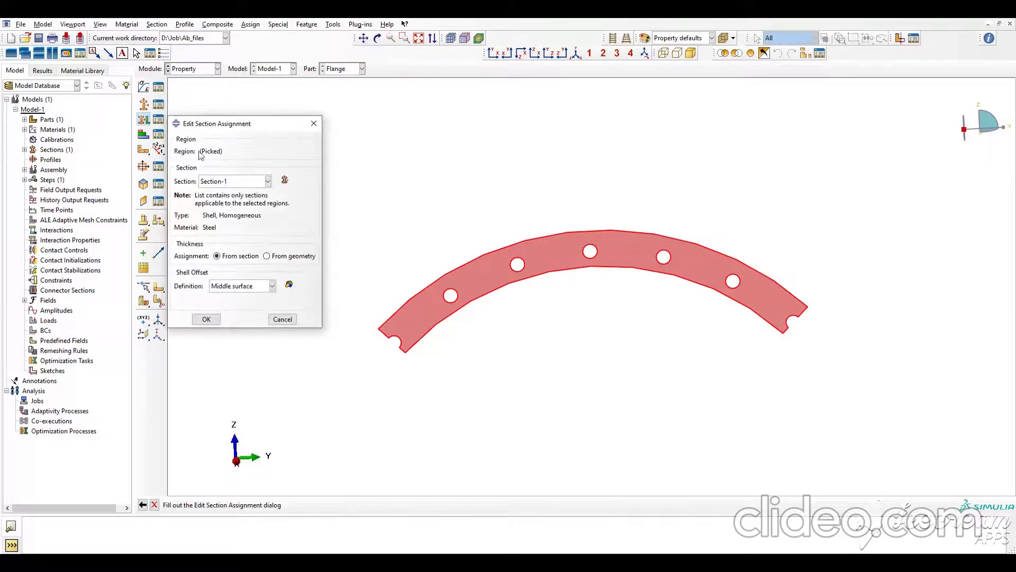
pyautogui.click(234, 182)
pyautogui.click(234, 185)
pyautogui.click(212, 320)
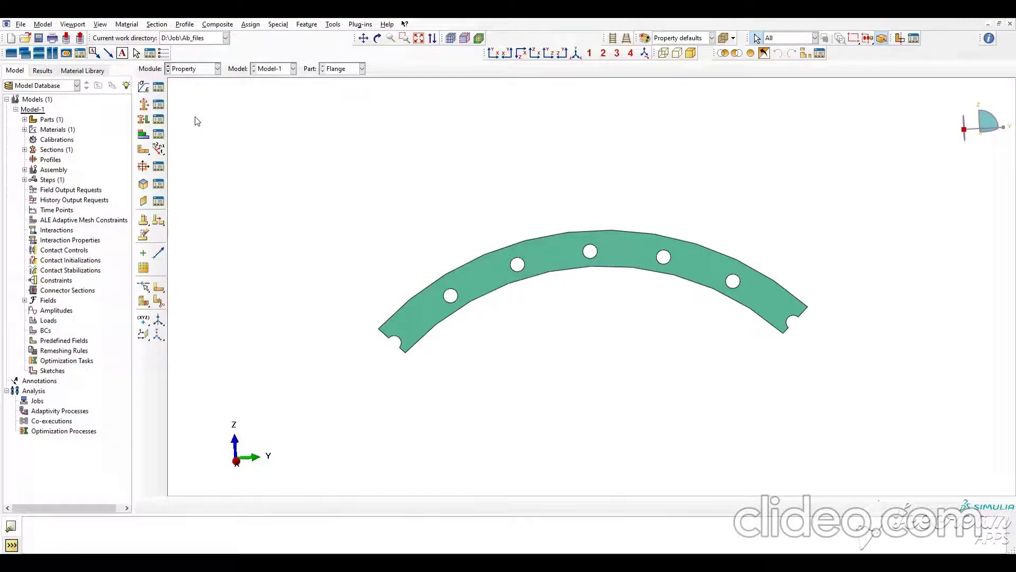
# - Switch to the Assembly module and create a dependent instance of the Flange part
pyautogui.click(194, 68)
pyautogui.click(190, 101)
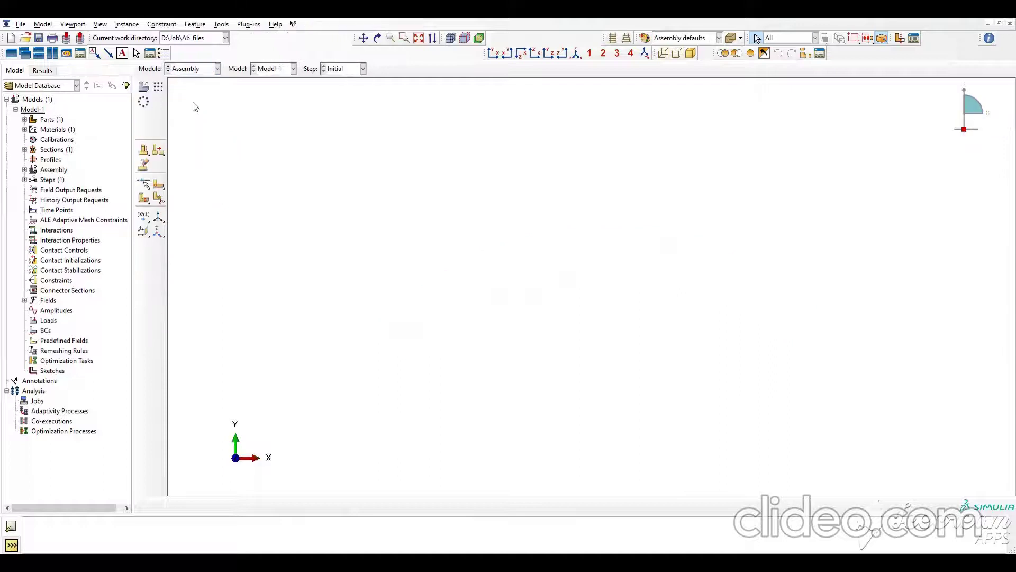
pyautogui.click(144, 86)
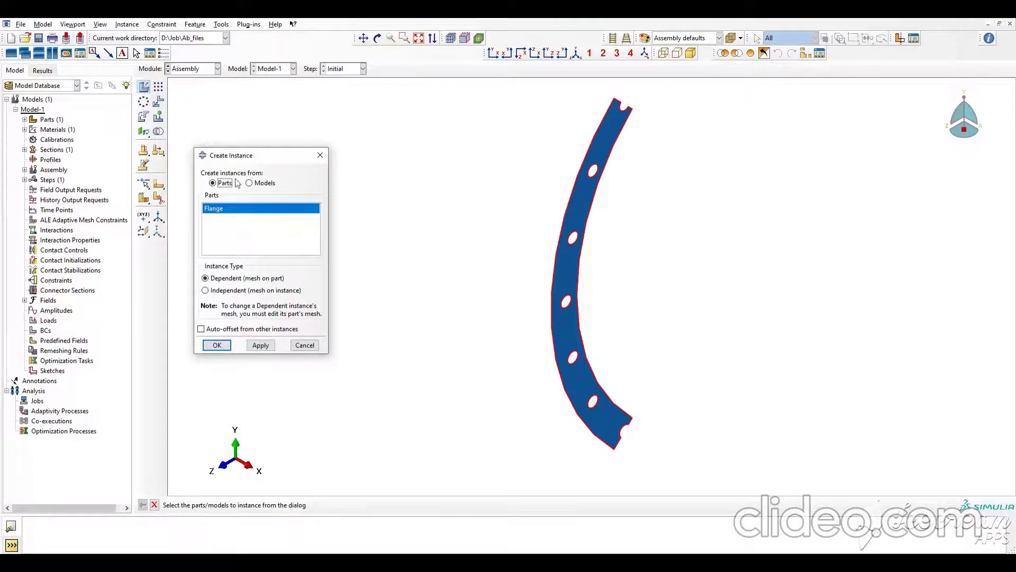
pyautogui.click(217, 345)
pyautogui.keyDown('ctrl'); pyautogui.keyDown('alt'); pyautogui.moveTo(526, 309); pyautogui.dragTo(518, 337); pyautogui.keyUp('alt'); pyautogui.keyUp('ctrl')
pyautogui.keyDown('ctrl'); pyautogui.keyDown('alt'); pyautogui.moveTo(617, 270); pyautogui.dragTo(521, 299); pyautogui.keyUp('alt'); pyautogui.keyUp('ctrl')
pyautogui.keyDown('ctrl'); pyautogui.keyDown('alt'); pyautogui.moveTo(665, 272); pyautogui.dragTo(675, 339); pyautogui.keyUp('alt'); pyautogui.keyUp('ctrl')
pyautogui.keyDown('ctrl'); pyautogui.keyDown('alt'); pyautogui.moveTo(585, 319); pyautogui.dragTo(573, 296); pyautogui.keyUp('alt'); pyautogui.keyUp('ctrl')
pyautogui.keyDown('ctrl'); pyautogui.keyDown('alt'); pyautogui.moveTo(573, 297); pyautogui.dragTo(549, 318, button='right'); pyautogui.keyUp('alt'); pyautogui.keyUp('ctrl')
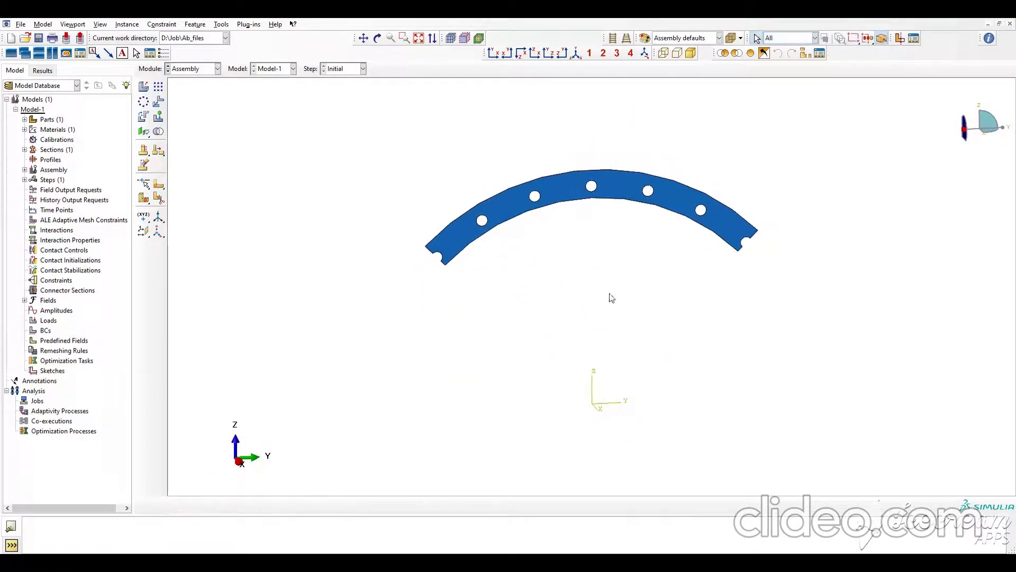
pyautogui.keyDown('ctrl'); pyautogui.keyDown('alt'); pyautogui.moveTo(610, 293); pyautogui.dragTo(561, 326, button='middle'); pyautogui.keyUp('alt'); pyautogui.keyUp('ctrl')
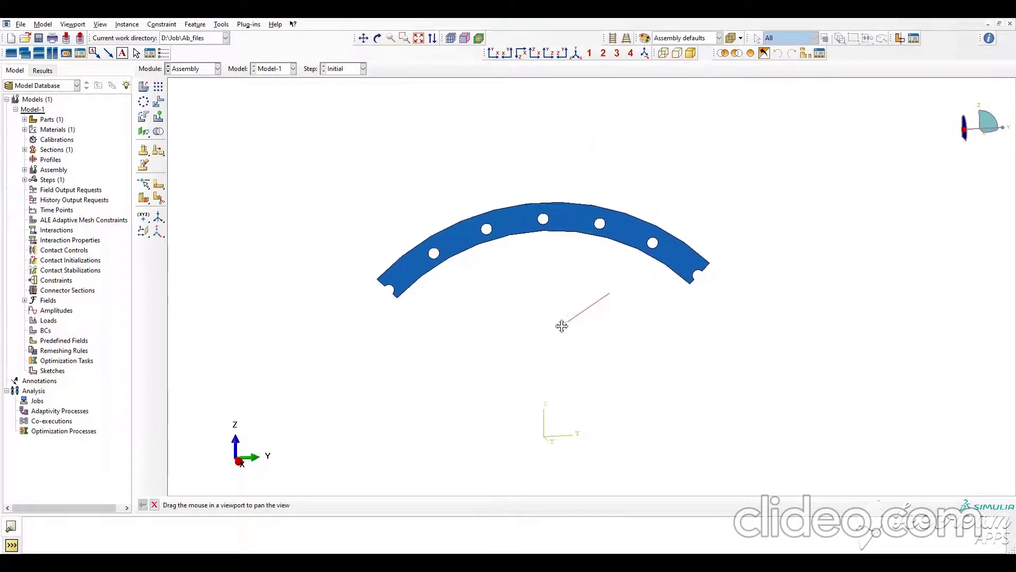
# - Make the flange instance in the assembly independent
pyautogui.click(24, 170)
pyautogui.click(34, 180)
pyautogui.click(57, 190)
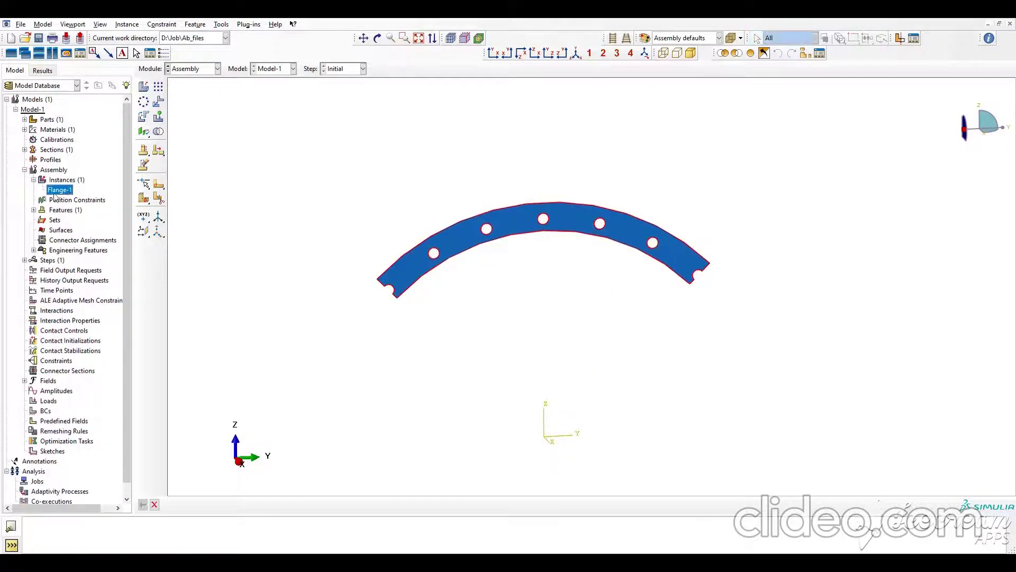
pyautogui.rightClick(67, 192)
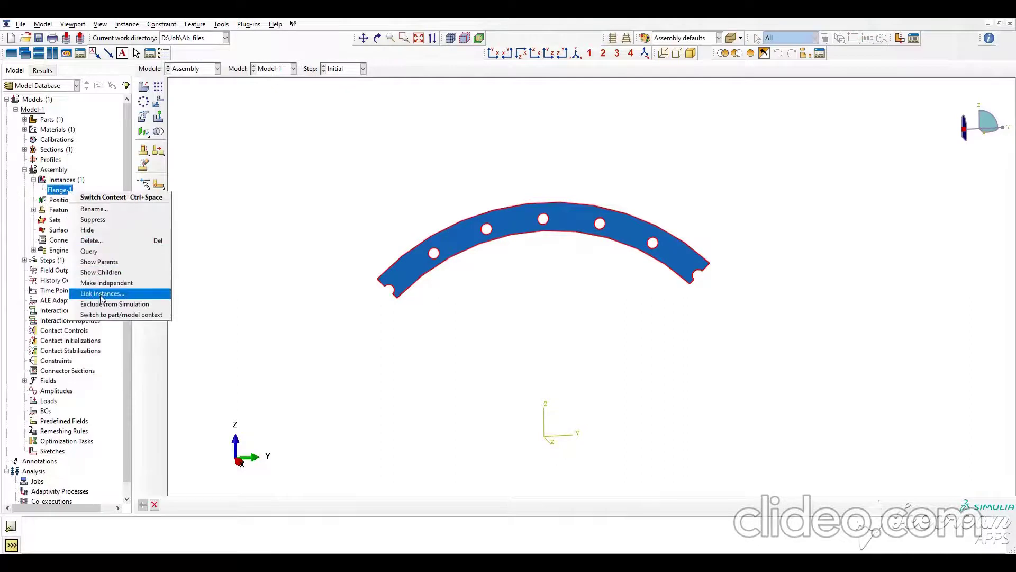
pyautogui.click(99, 283)
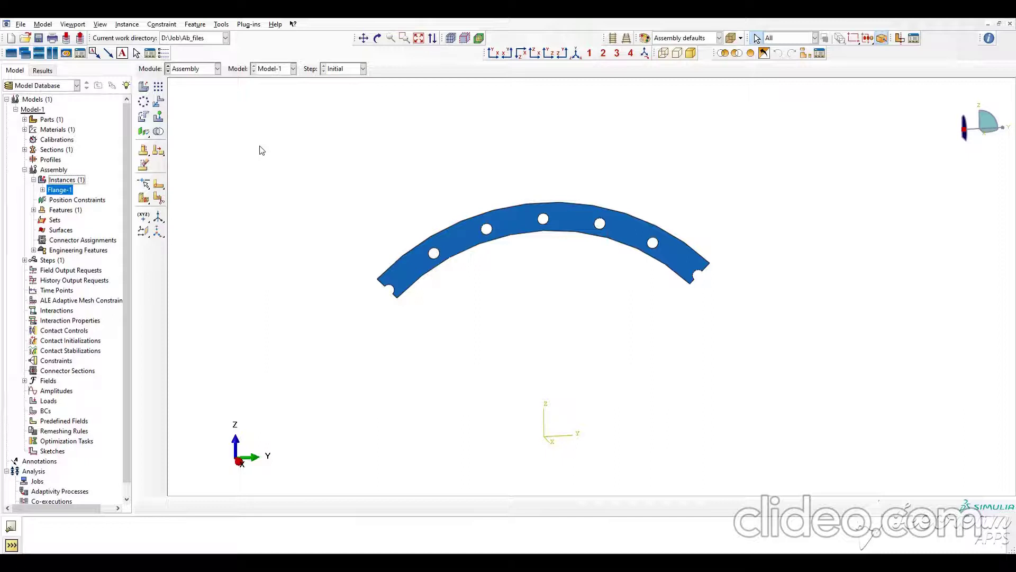
# - Open a face partition sketch on the flange, with the Z axis oriented vertical and on the right
pyautogui.keyDown('ctrl'); pyautogui.keyDown('alt'); pyautogui.moveTo(487, 260); pyautogui.dragTo(471, 237); pyautogui.keyUp('alt'); pyautogui.keyUp('ctrl')
pyautogui.keyDown('ctrl'); pyautogui.keyDown('alt'); pyautogui.moveTo(587, 266); pyautogui.dragTo(586, 290); pyautogui.keyUp('alt'); pyautogui.keyUp('ctrl')
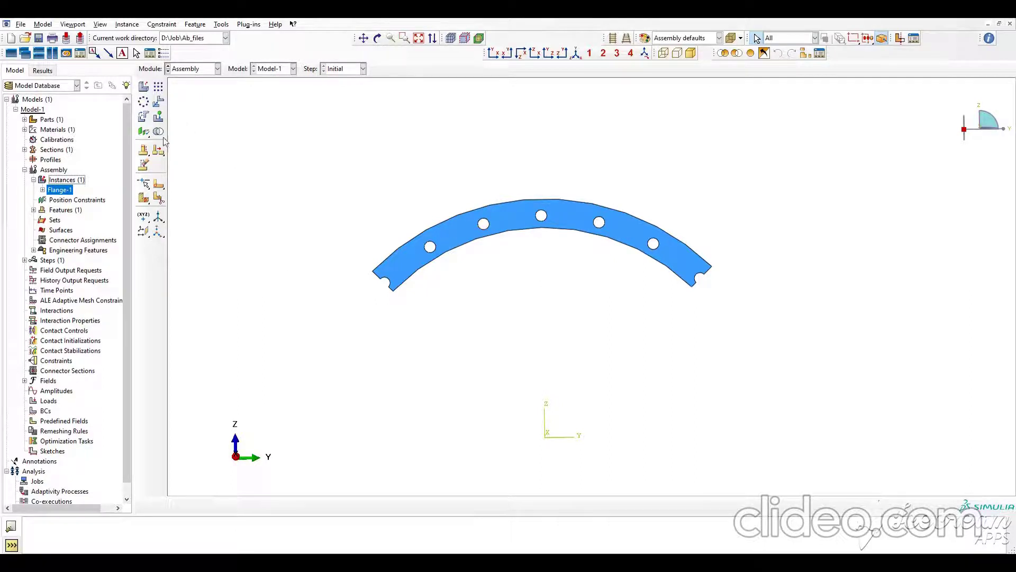
pyautogui.click(158, 185)
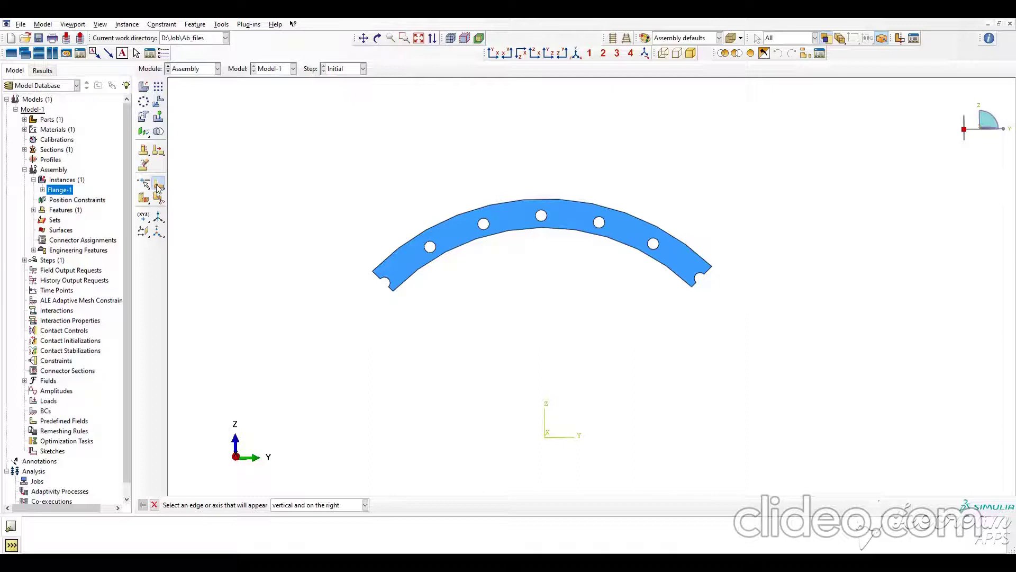
pyautogui.click(545, 416)
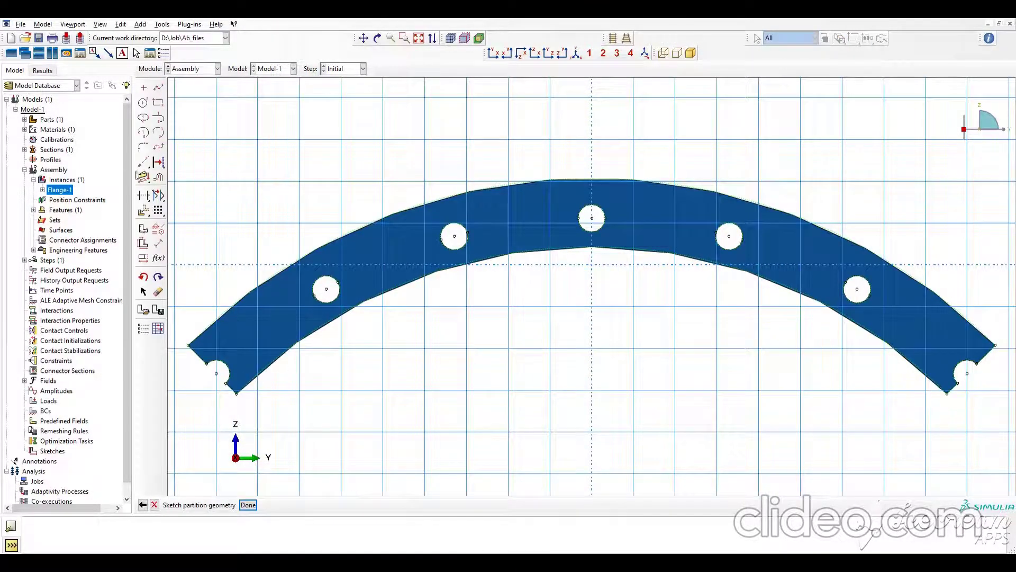
# - Sketch larger concentric circles around the five bolt holes and two end notches, the leftmost two with radii of about 12 and 12.6
pyautogui.click(144, 103)
pyautogui.click(216, 373)
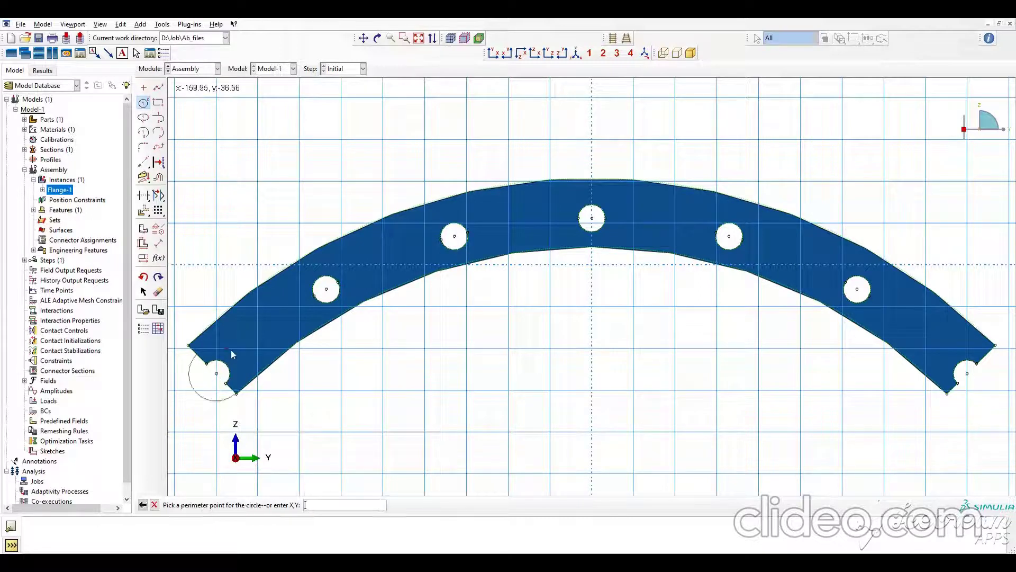
pyautogui.click(231, 350)
pyautogui.click(327, 290)
pyautogui.click(347, 265)
pyautogui.click(455, 236)
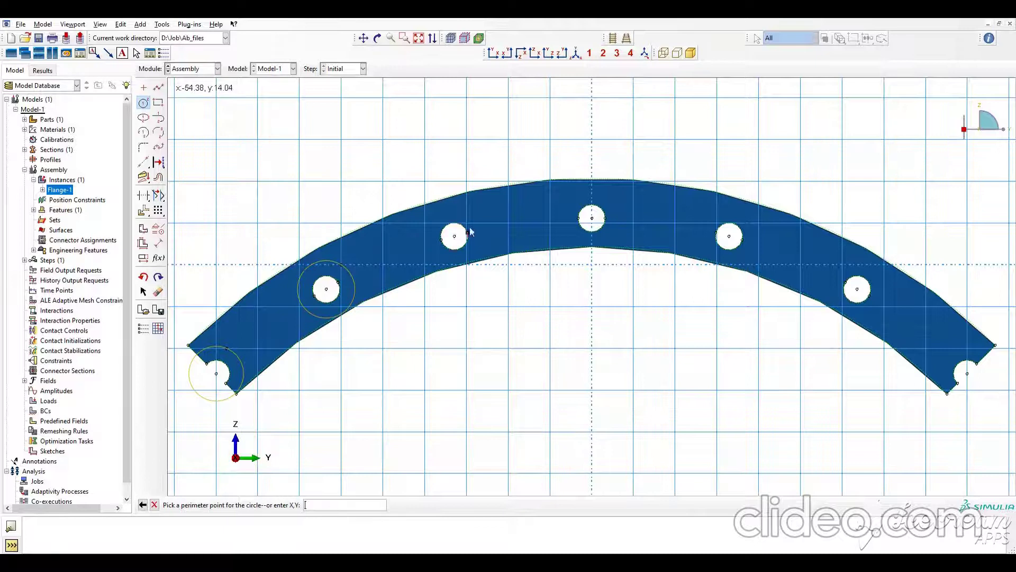
pyautogui.click(478, 213)
pyautogui.click(591, 217)
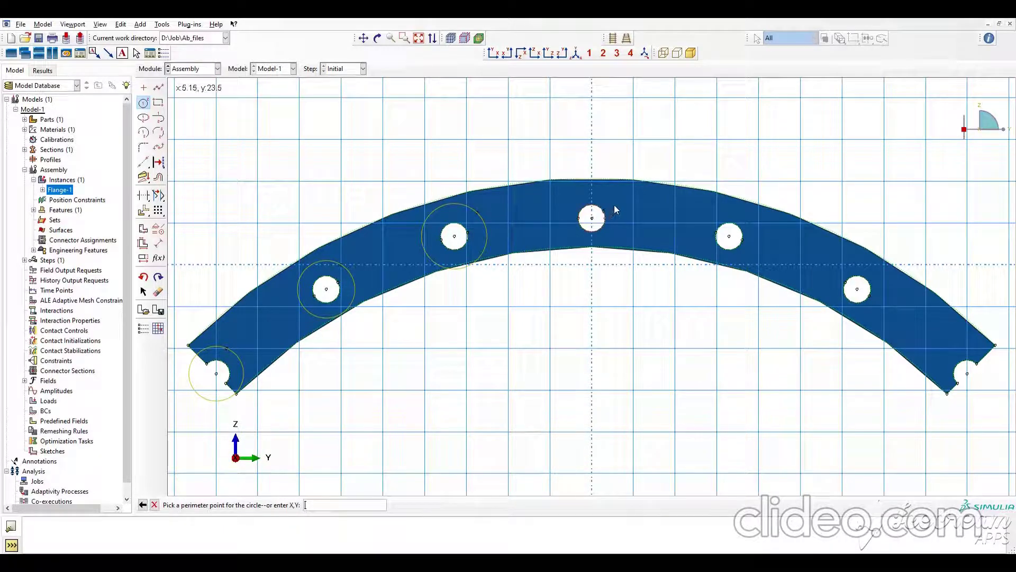
pyautogui.click(623, 201)
pyautogui.click(730, 237)
pyautogui.click(760, 238)
pyautogui.click(857, 289)
pyautogui.click(883, 291)
pyautogui.click(968, 375)
pyautogui.click(951, 348)
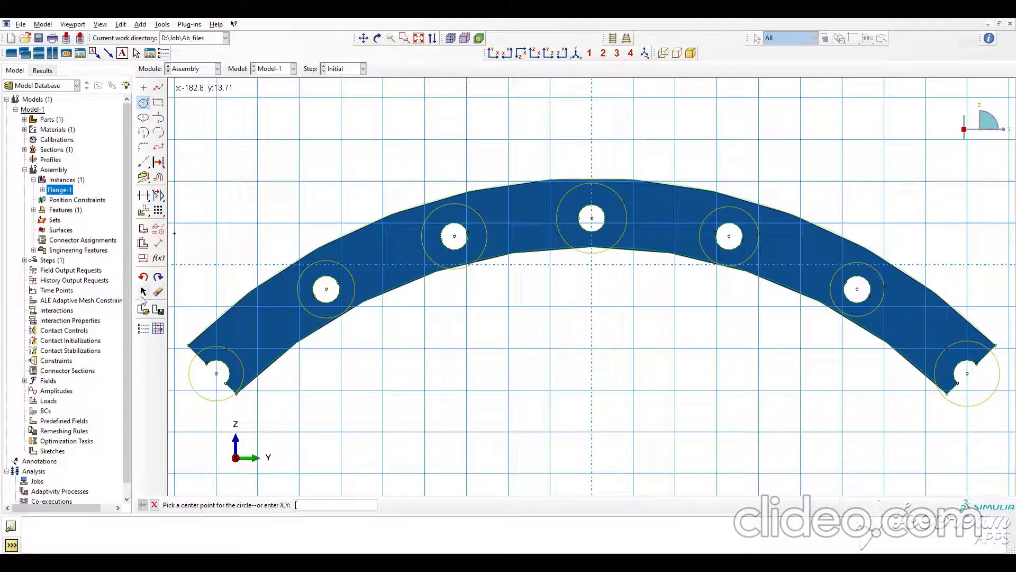
# - Dimension the circles around the left end notch and the two leftmost bolt holes, setting each radius to 11
pyautogui.click(158, 242)
pyautogui.click(238, 362)
pyautogui.click(343, 381)
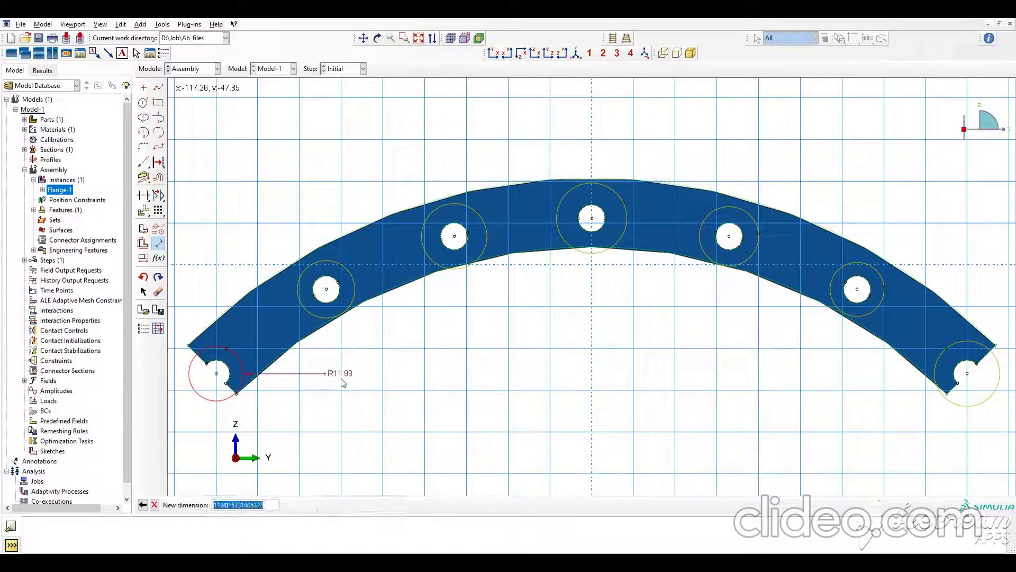
pyautogui.write('1')
pyautogui.press('Return')
pyautogui.click(350, 304)
pyautogui.click(444, 336)
pyautogui.write('11')
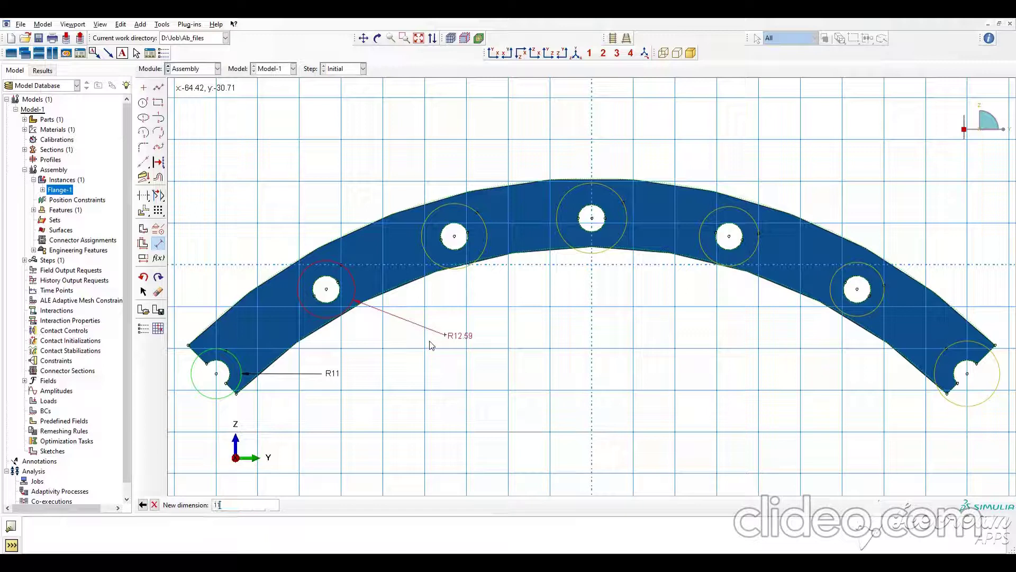
pyautogui.press('Return')
pyautogui.click(482, 250)
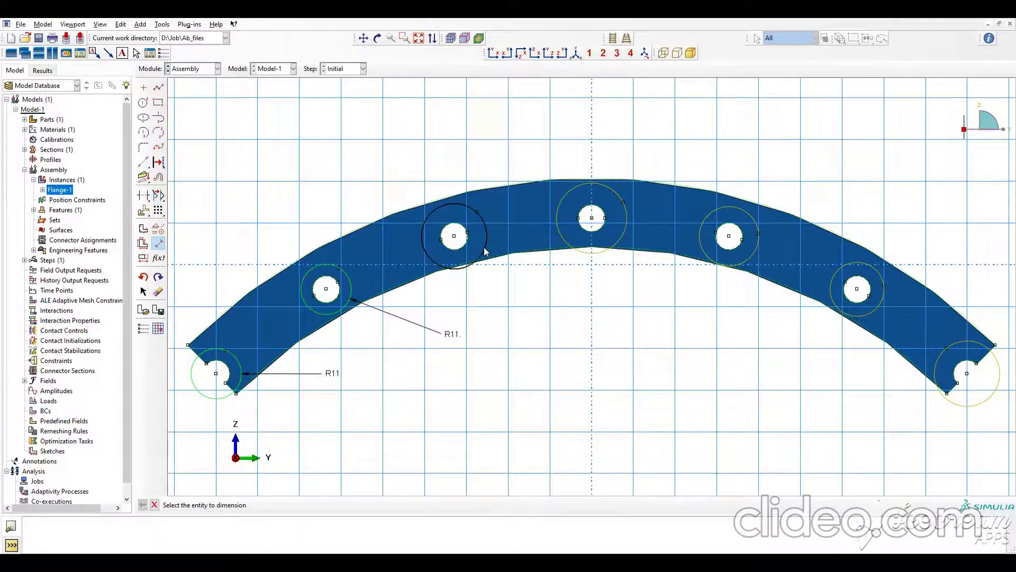
pyautogui.click(514, 316)
pyautogui.press('BackSpace')
pyautogui.write('11')
pyautogui.press('Return')
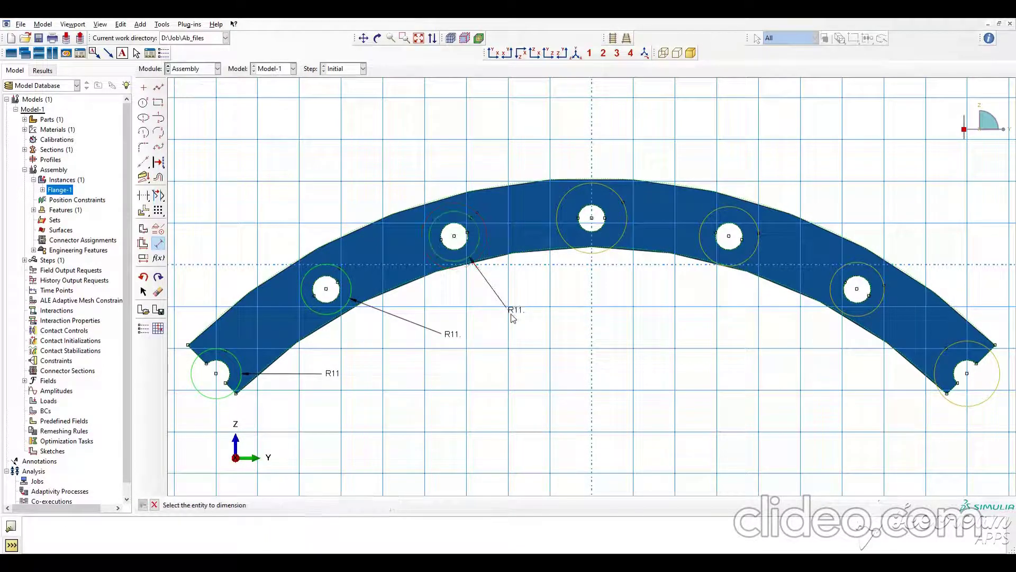
# - Dimension the circles around the middle bolt hole and the next hole to its right, setting each radius to 11
pyautogui.click(621, 242)
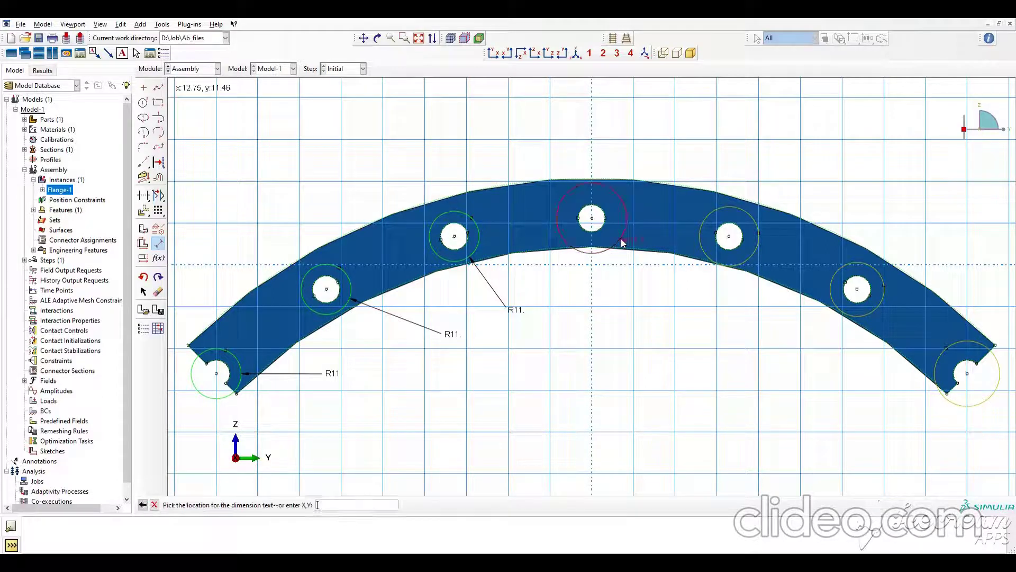
pyautogui.click(617, 286)
pyautogui.write('11')
pyautogui.press('Return')
pyautogui.click(734, 264)
pyautogui.click(744, 313)
pyautogui.write('11')
pyautogui.press('Return')
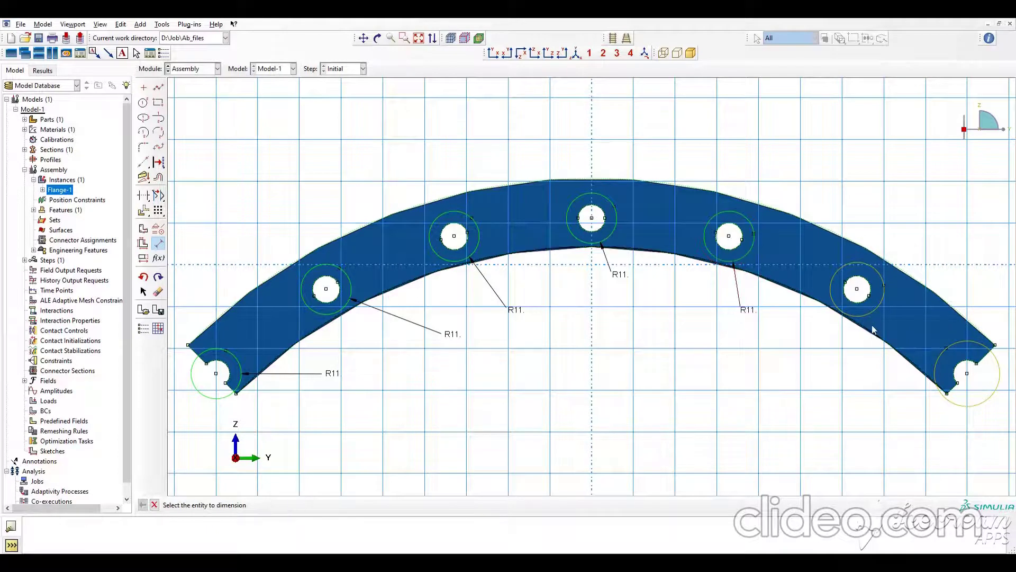
# - Dimension the circles around the rightmost bolt hole and the right end notch, setting each radius to 11
pyautogui.click(850, 320)
pyautogui.click(845, 368)
pyautogui.write('11')
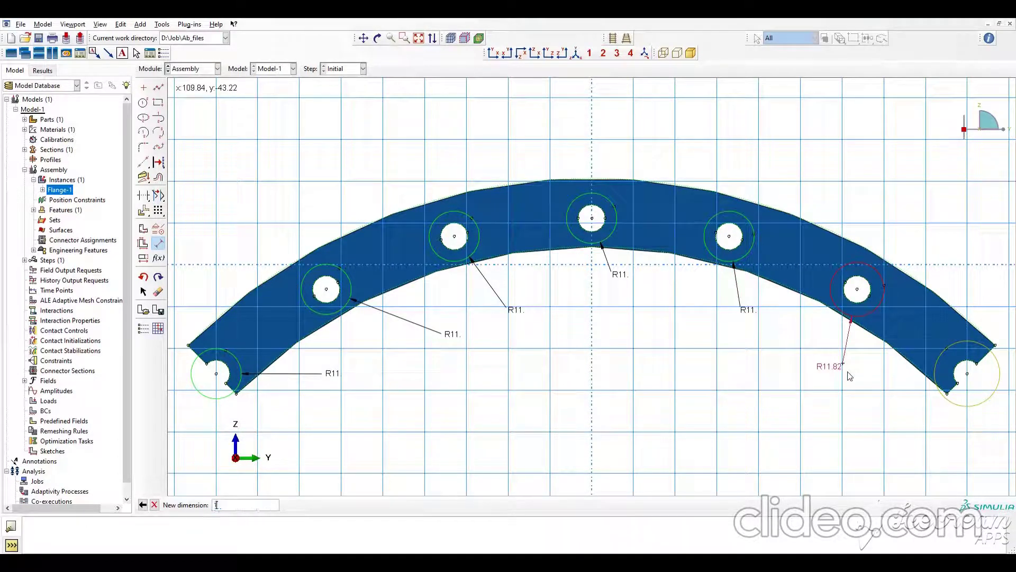
pyautogui.press('Return')
pyautogui.click(976, 406)
pyautogui.click(916, 424)
pyautogui.write('11')
pyautogui.press('Return')
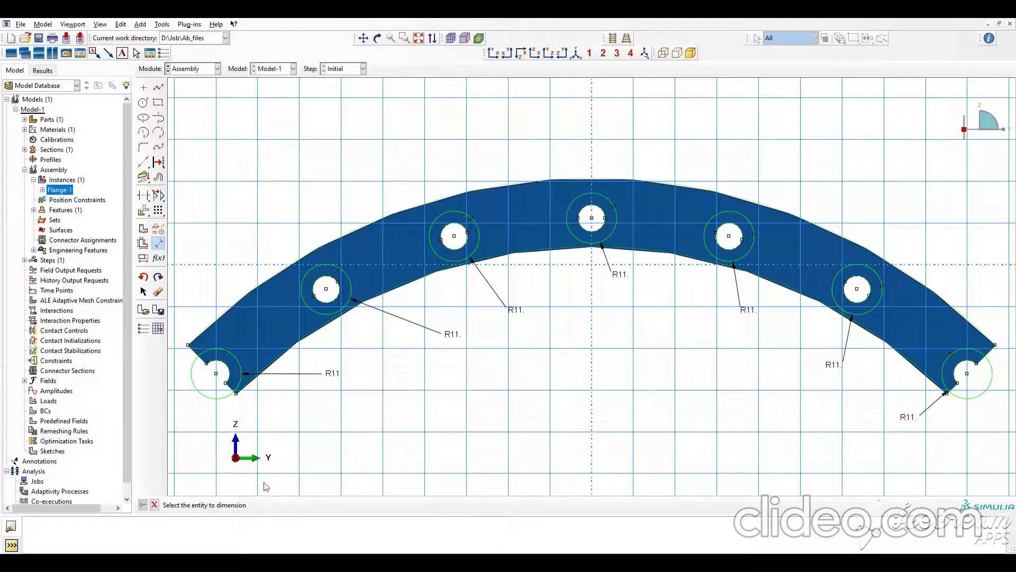
# - Finish the sketch to partition the flange face with the circles around the bolt holes and end notches
pyautogui.press('Escape')
pyautogui.click(248, 505)
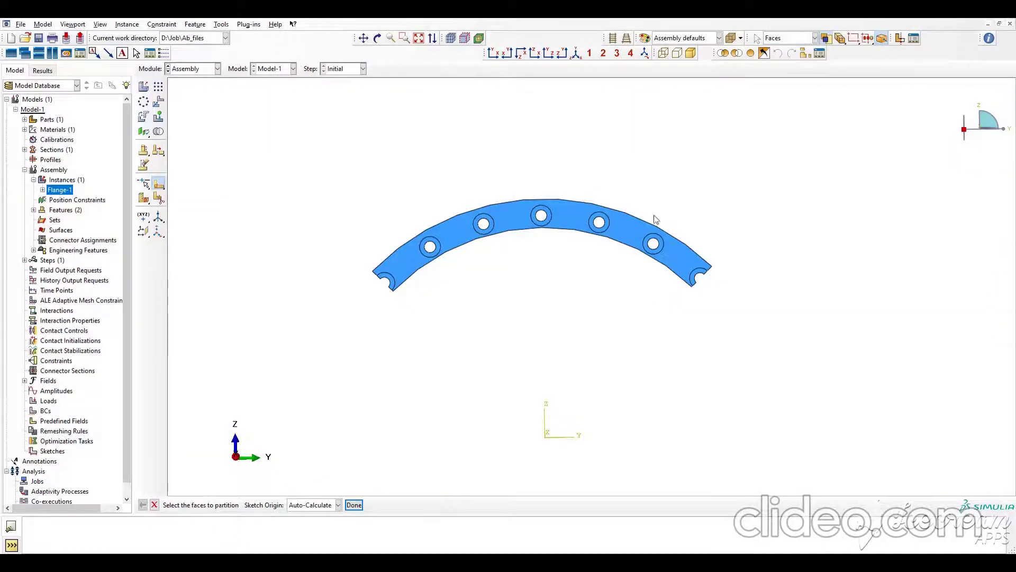
pyautogui.keyDown('ctrl'); pyautogui.keyDown('alt'); pyautogui.moveTo(550, 289); pyautogui.dragTo(534, 234); pyautogui.keyUp('alt'); pyautogui.keyUp('ctrl')
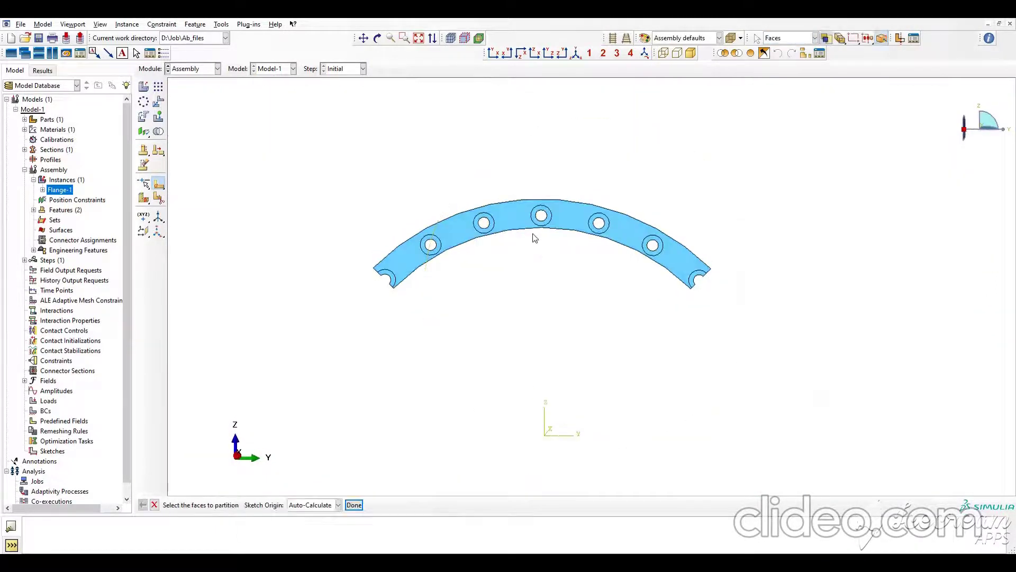
pyautogui.scroll(-5, 533, 234)
pyautogui.moveTo(583, 193)
pyautogui.keyDown('ctrl'); pyautogui.keyDown('alt'); pyautogui.mouseDown()
pyautogui.moveTo(586, 182)
pyautogui.moveTo(589, 201)
pyautogui.mouseUp(); pyautogui.keyUp('alt'); pyautogui.keyUp('ctrl')
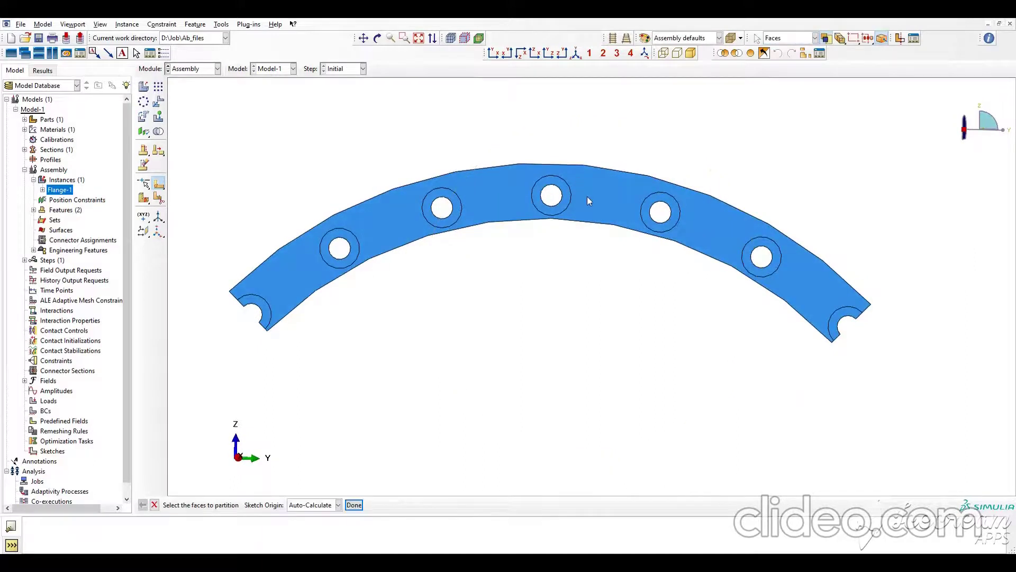
# - Create a Static, General analysis step after Initial with an initial increment size of 0.5
pyautogui.click(196, 69)
pyautogui.click(179, 110)
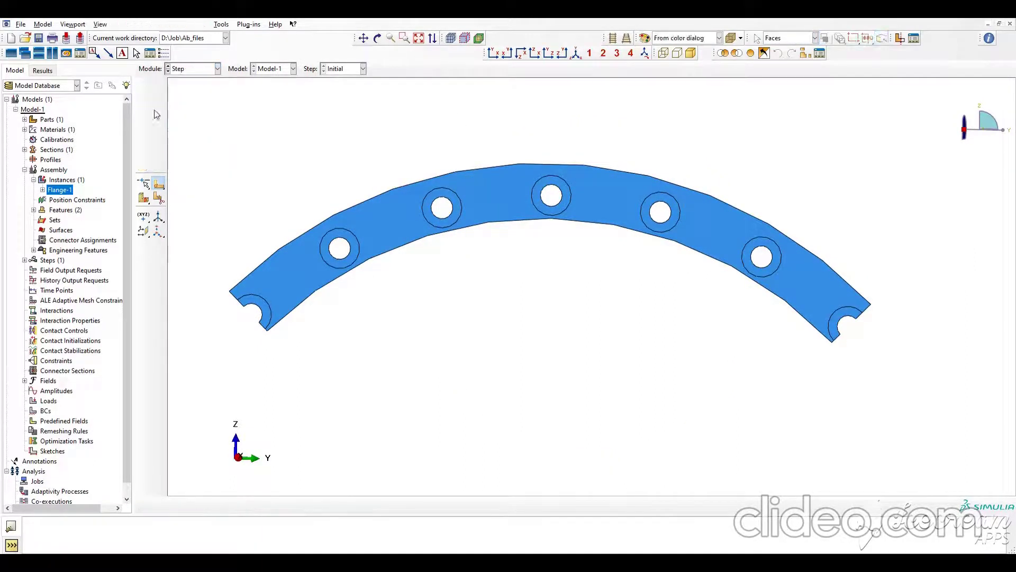
pyautogui.click(144, 89)
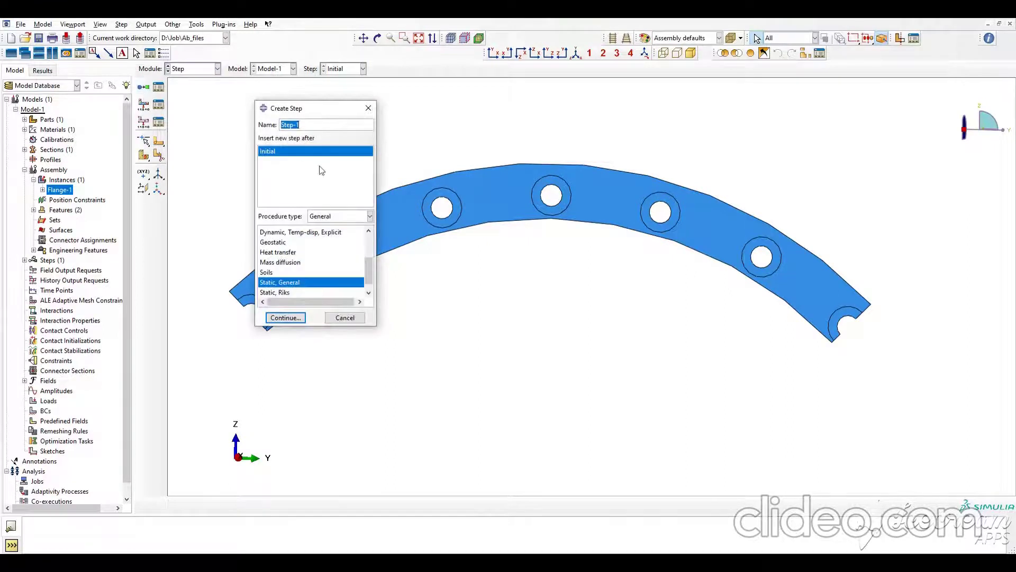
pyautogui.click(286, 318)
pyautogui.click(242, 155)
pyautogui.click(257, 206)
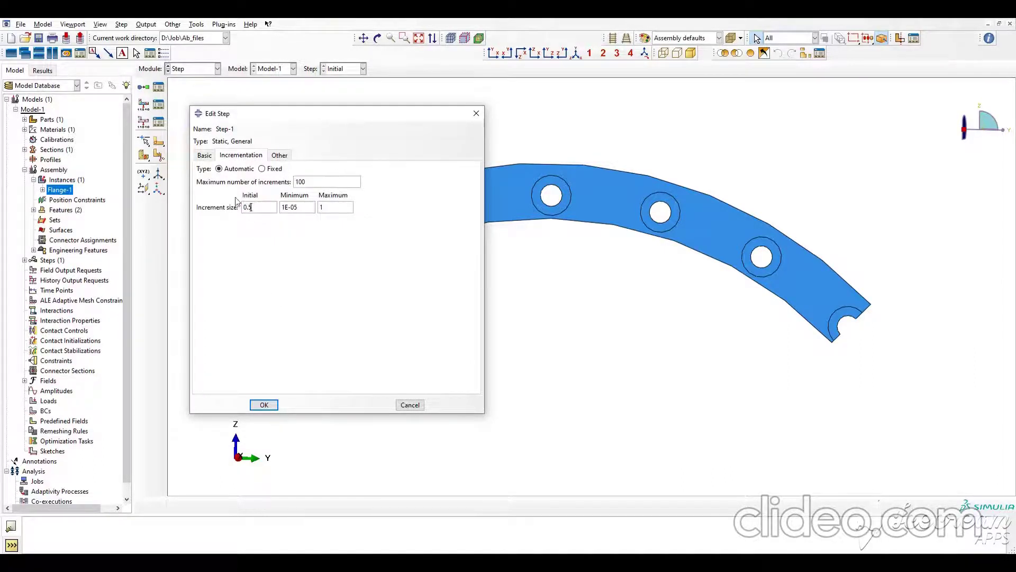
pyautogui.click(273, 407)
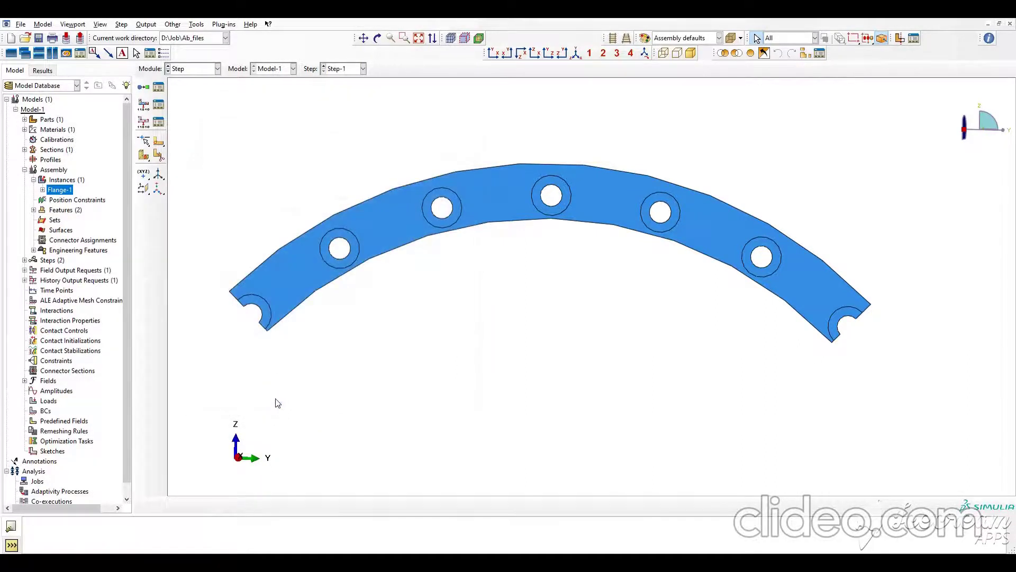
# - In the Load module, create a rectangular datum coordinate system at the left end's inner corner, with its X-axis through the outer corner and the X-Y plane through the notch's partition arc
pyautogui.click(196, 68)
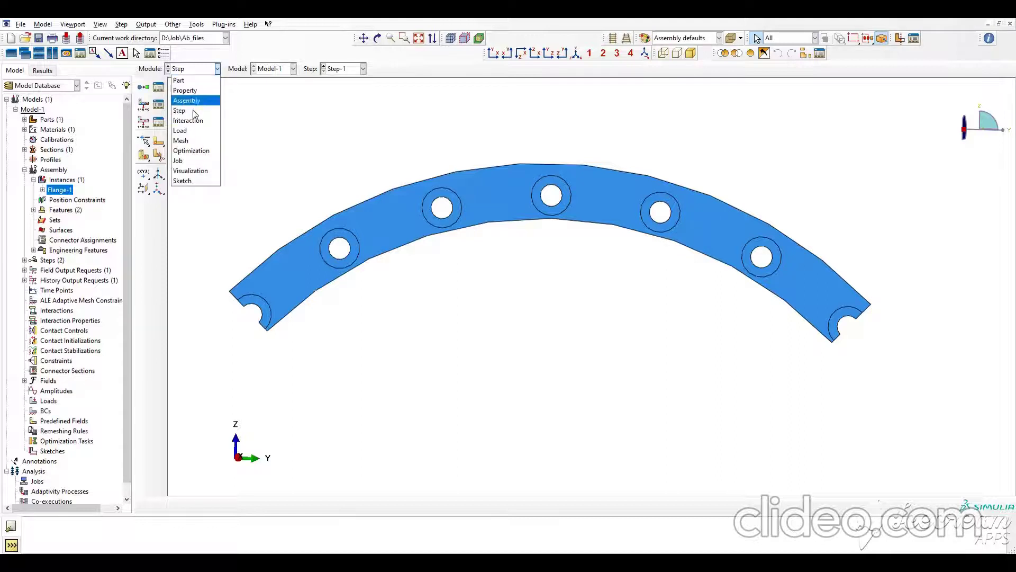
pyautogui.click(185, 130)
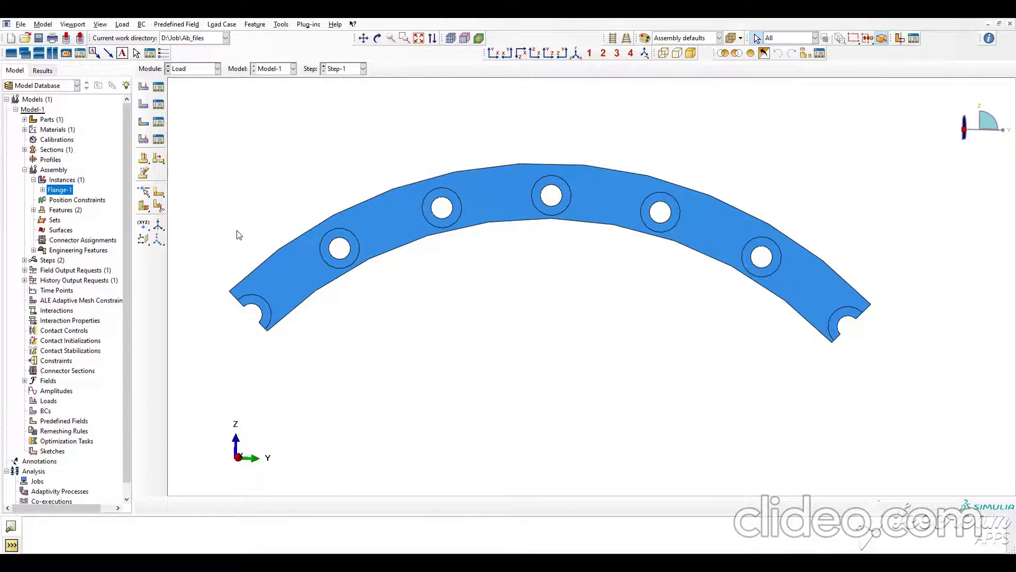
pyautogui.click(157, 240)
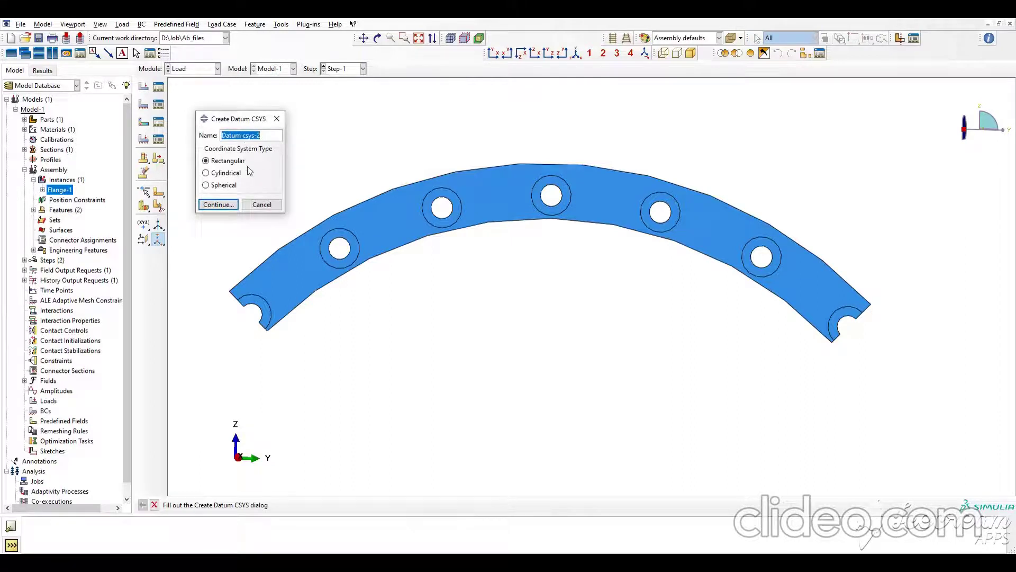
pyautogui.click(218, 204)
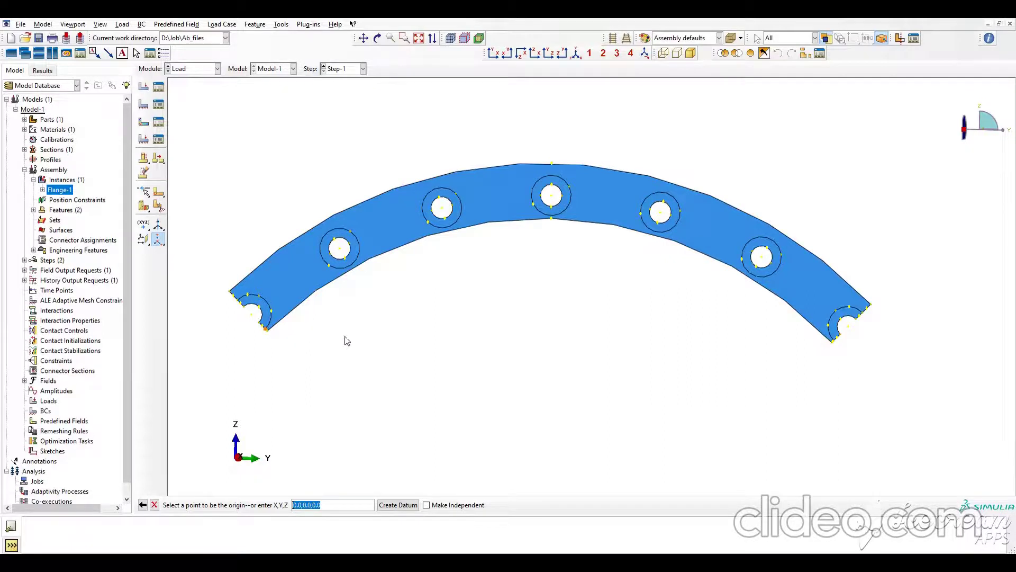
pyautogui.scroll(8, 402, 266)
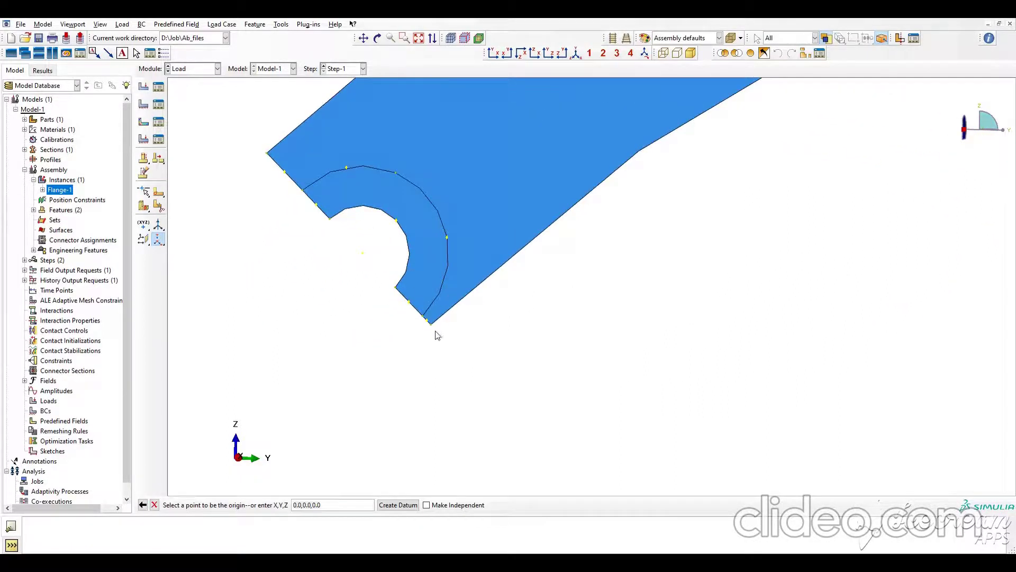
pyautogui.click(431, 324)
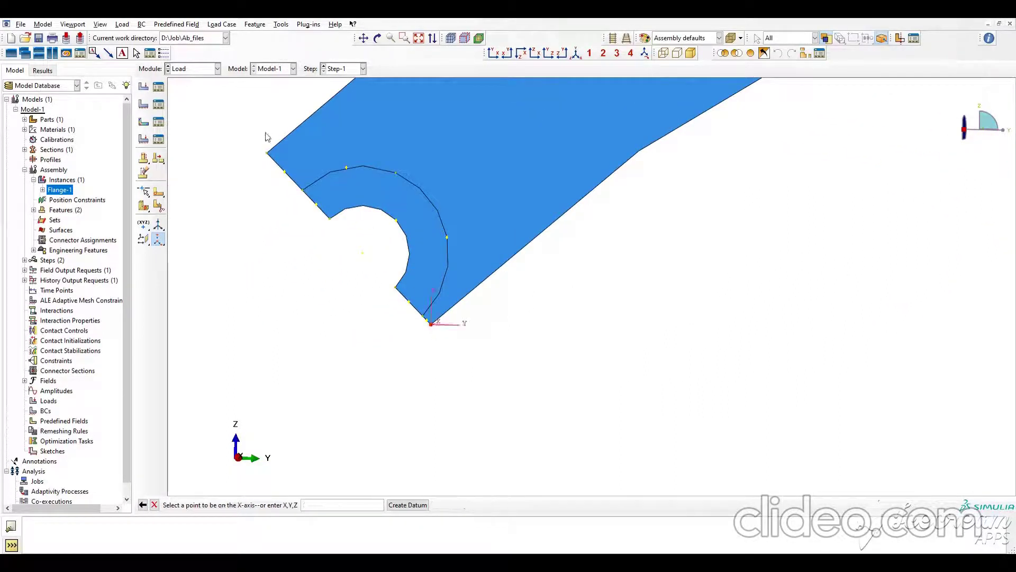
pyautogui.click(268, 154)
pyautogui.click(447, 239)
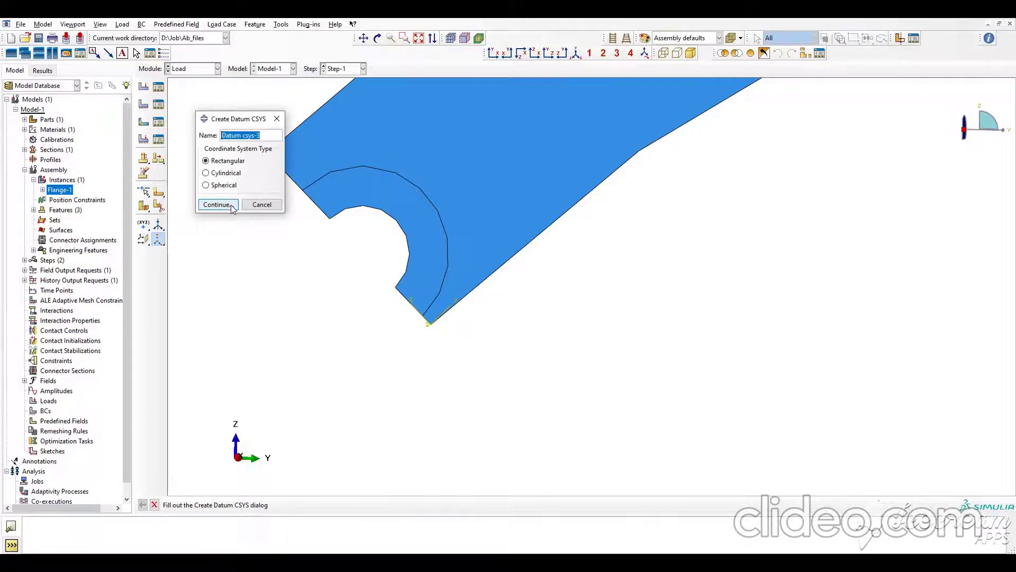
pyautogui.click(232, 204)
pyautogui.scroll(-1, 672, 455)
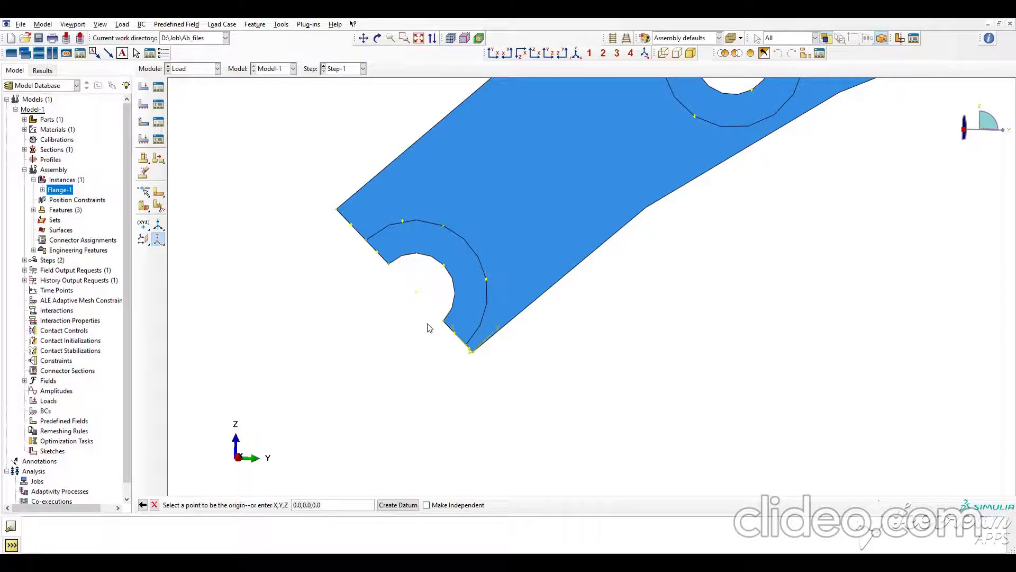
pyautogui.scroll(-3, 611, 286)
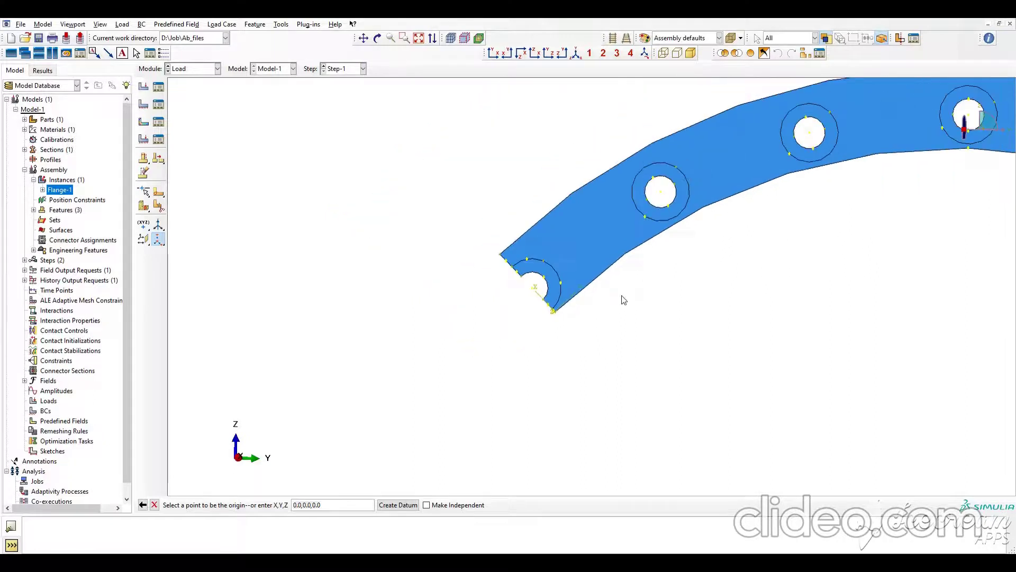
pyautogui.scroll(-5, 624, 297)
pyautogui.middleClick(828, 288)
# - Create a rectangular datum coordinate system at the right end's inner corner, with its X-axis along the end edge and the X-Y plane through the partition arc
pyautogui.keyDown('ctrl'); pyautogui.keyDown('alt'); pyautogui.moveTo(831, 313); pyautogui.dragTo(554, 297, button='middle'); pyautogui.keyUp('alt'); pyautogui.keyUp('ctrl')
pyautogui.scroll(4, 688, 276)
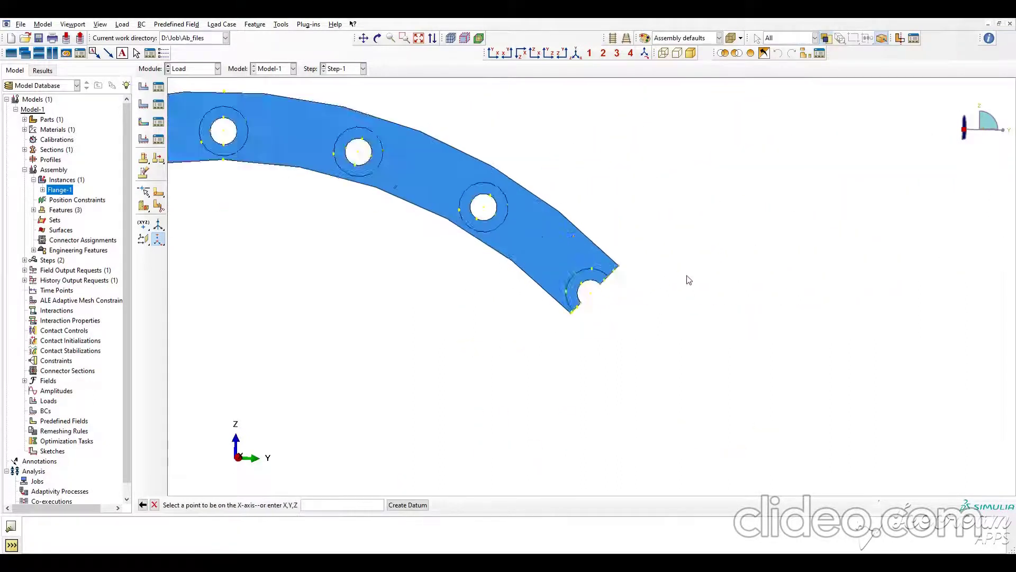
pyautogui.scroll(4, 586, 325)
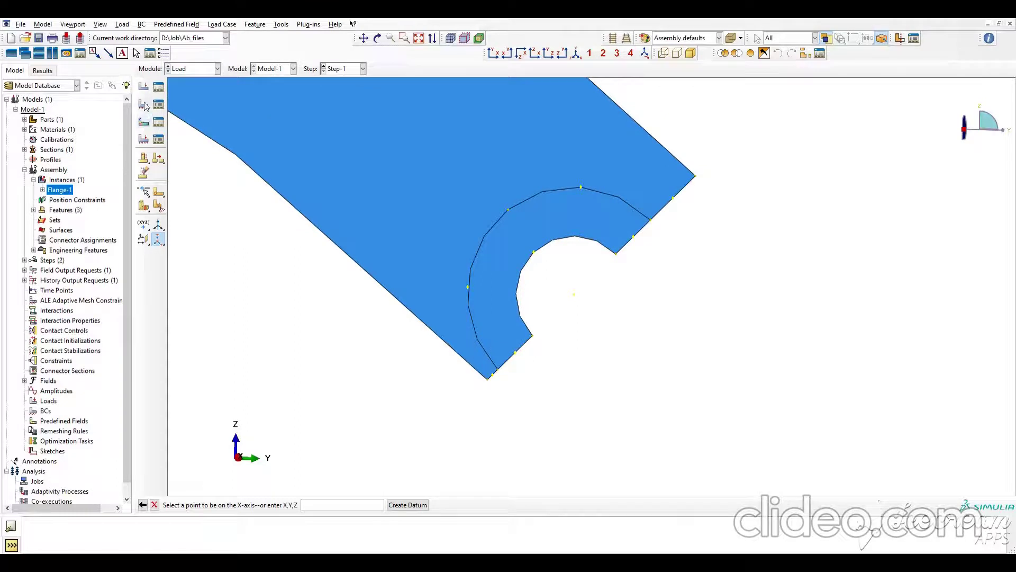
pyautogui.click(158, 239)
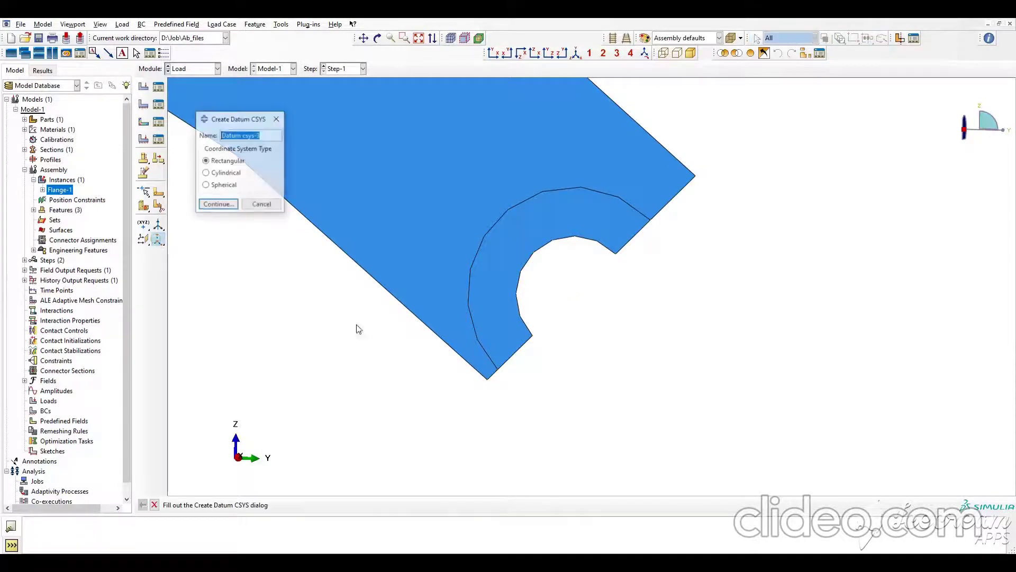
pyautogui.click(219, 204)
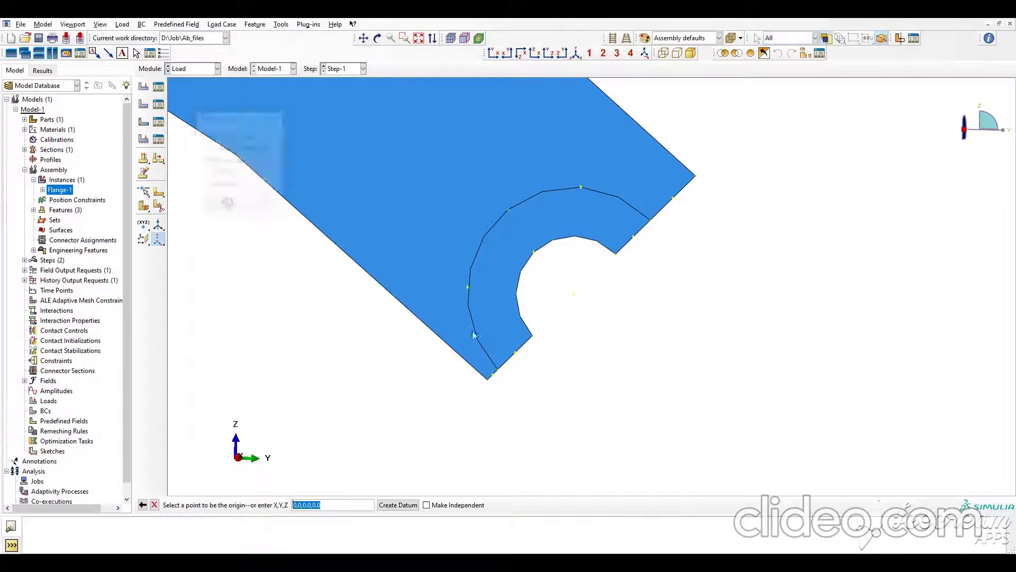
pyautogui.click(488, 379)
pyautogui.click(674, 199)
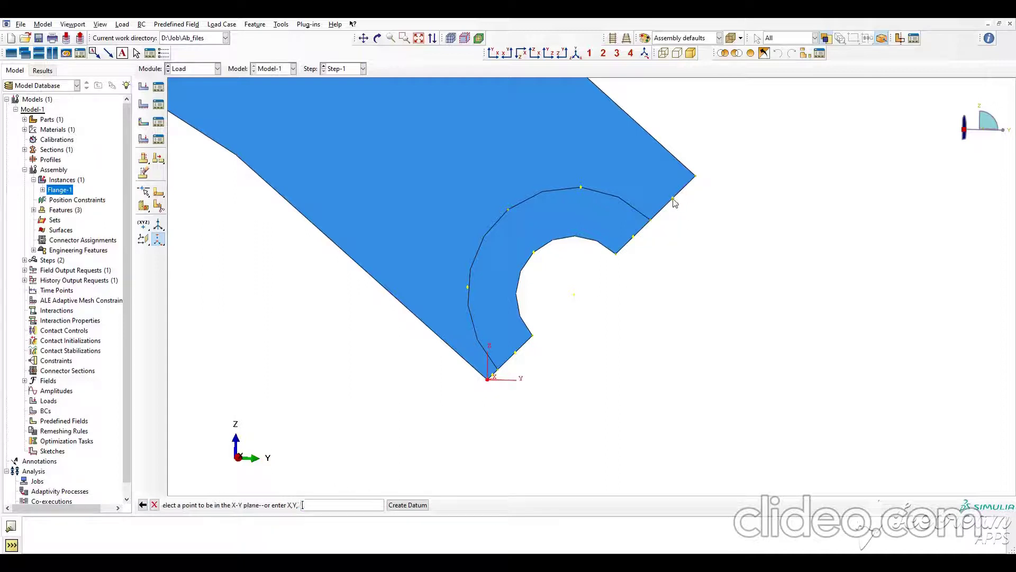
pyautogui.click(508, 211)
pyautogui.click(260, 206)
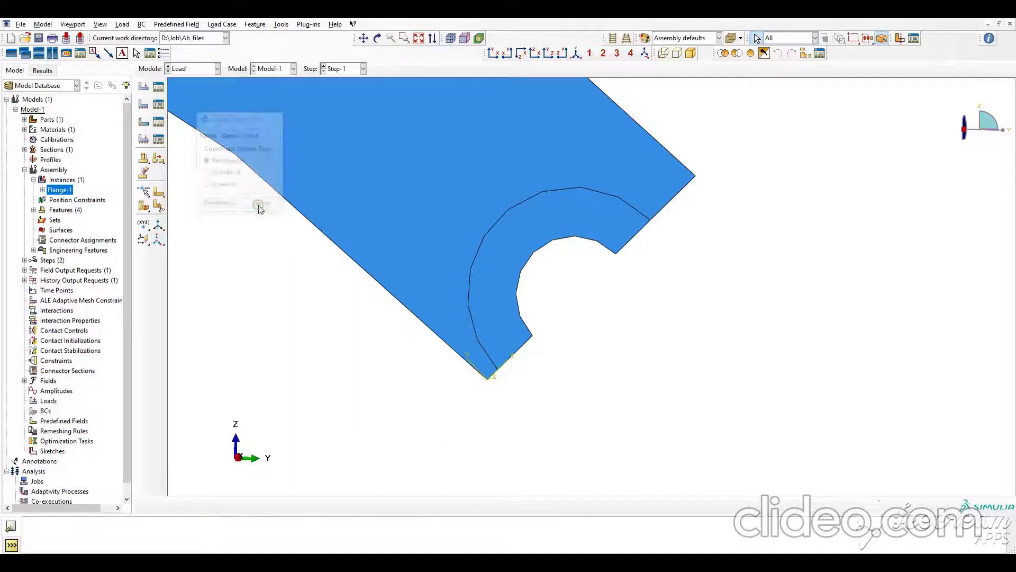
# - Create a Displacement/Rotation boundary condition in Step-1 on the flange's left end edges on both sides of the notch
pyautogui.keyDown('ctrl'); pyautogui.keyDown('alt'); pyautogui.moveTo(558, 334); pyautogui.dragTo(541, 330); pyautogui.keyUp('alt'); pyautogui.keyUp('ctrl')
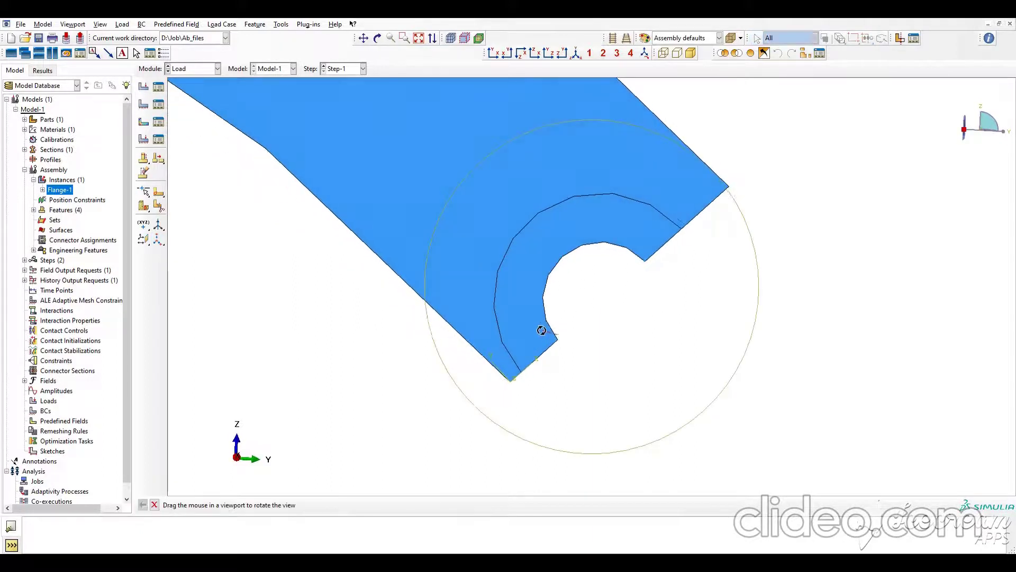
pyautogui.scroll(-6, 545, 355)
pyautogui.keyDown('ctrl'); pyautogui.keyDown('alt'); pyautogui.moveTo(414, 316); pyautogui.dragTo(460, 315, button='right'); pyautogui.keyUp('alt'); pyautogui.keyUp('ctrl')
pyautogui.scroll(-4, 357, 344)
pyautogui.keyDown('ctrl'); pyautogui.keyDown('alt'); pyautogui.moveTo(313, 331); pyautogui.dragTo(635, 267, button='middle'); pyautogui.keyUp('alt'); pyautogui.keyUp('ctrl')
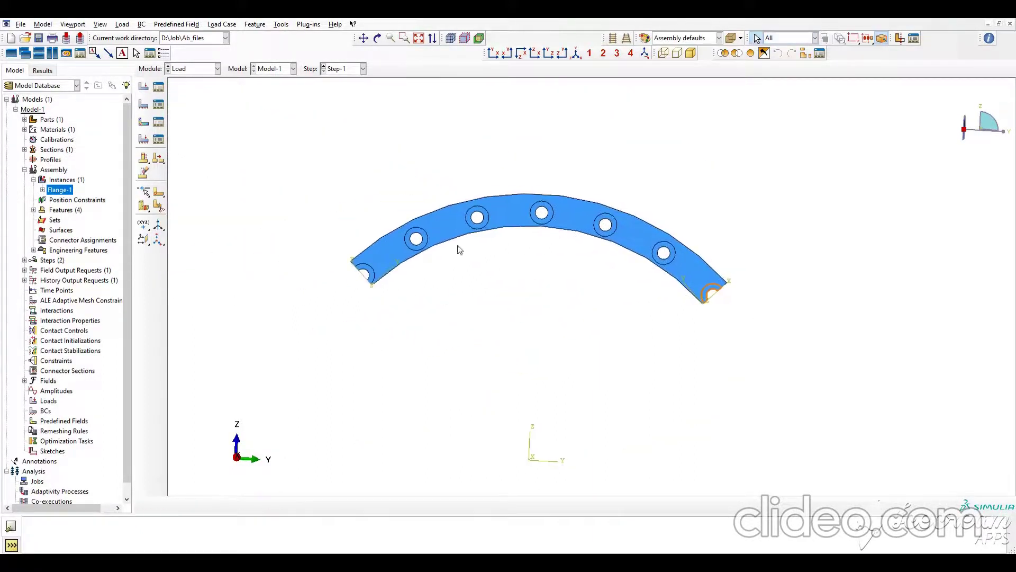
pyautogui.click(146, 108)
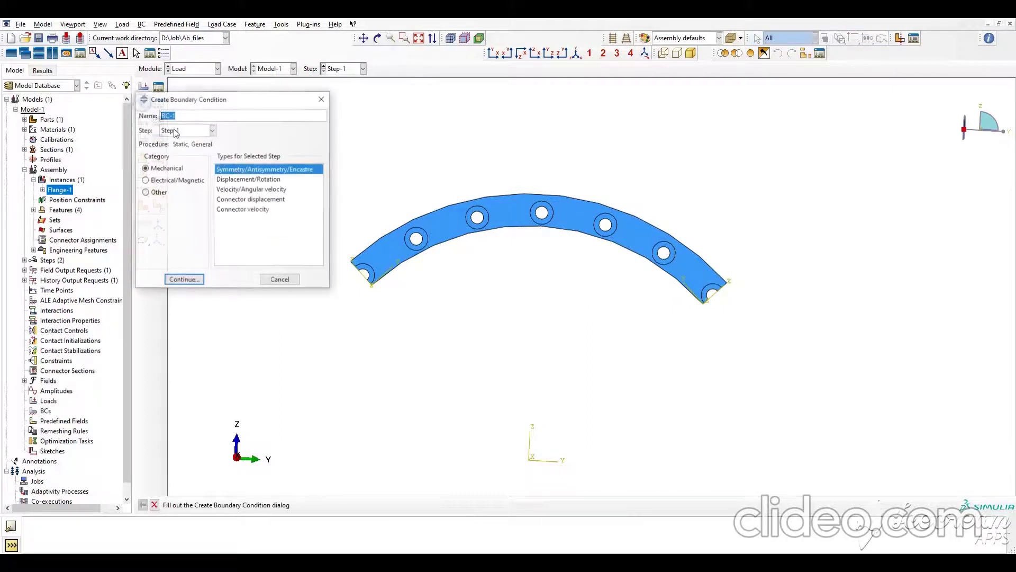
pyautogui.click(244, 182)
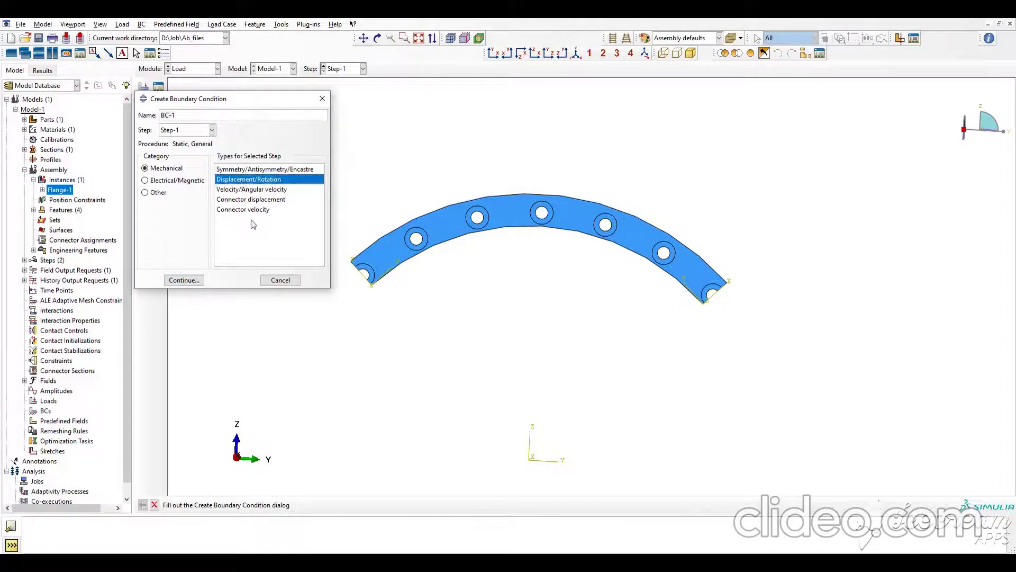
pyautogui.click(186, 280)
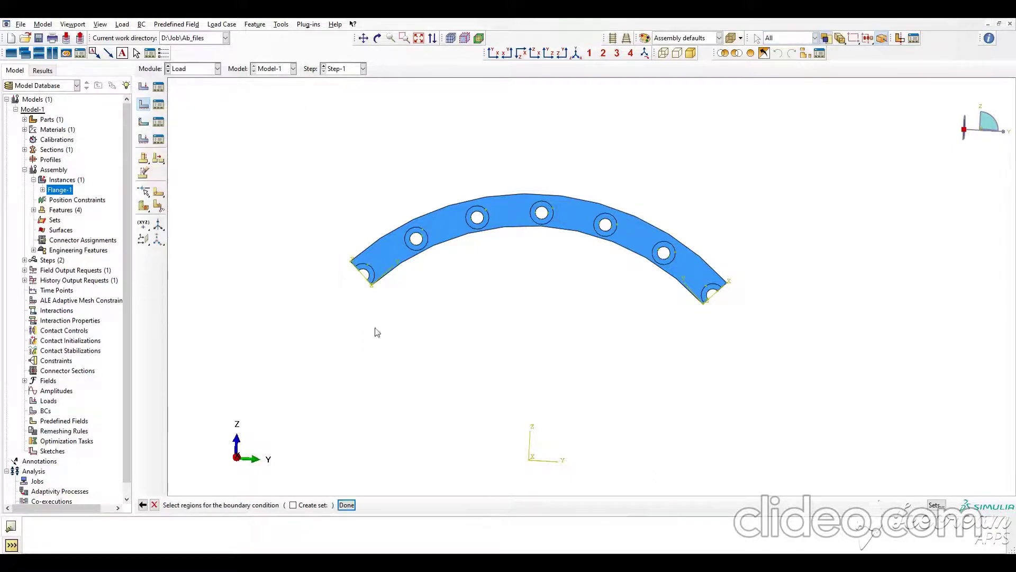
pyautogui.scroll(6, 335, 305)
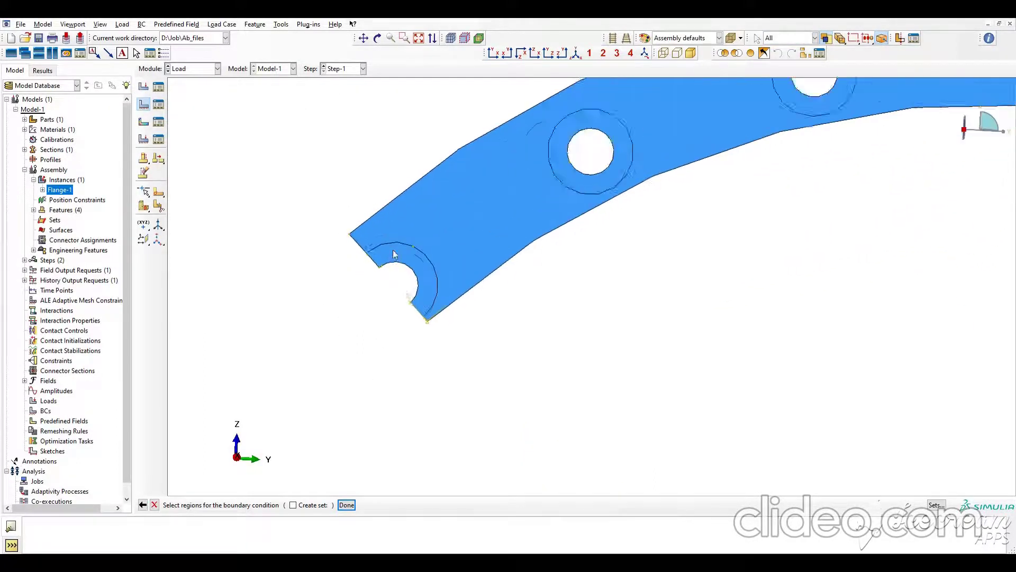
pyautogui.click(355, 244)
pyautogui.keyDown('shift'); pyautogui.click(434, 331); pyautogui.keyUp('shift')
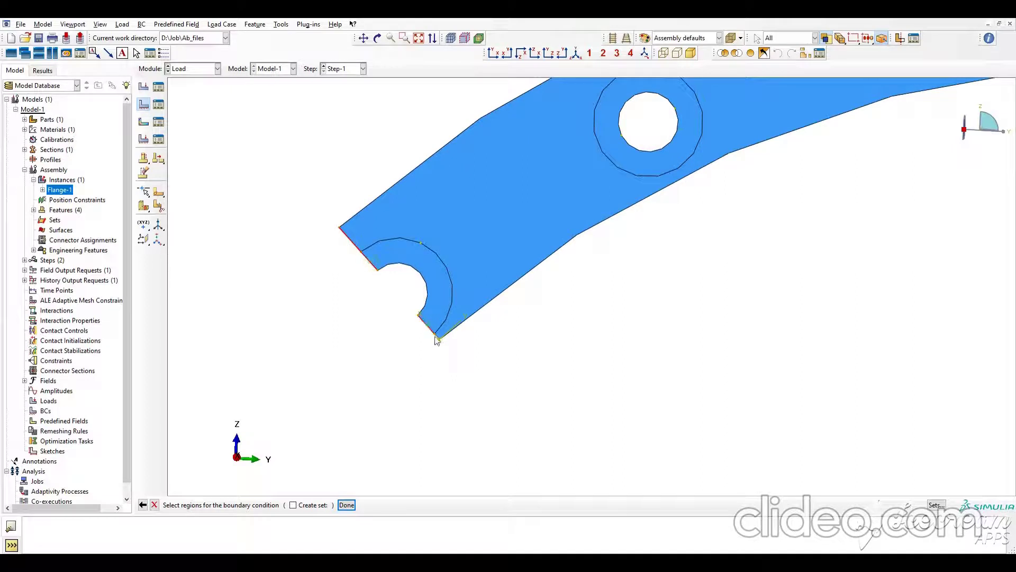
pyautogui.click(346, 505)
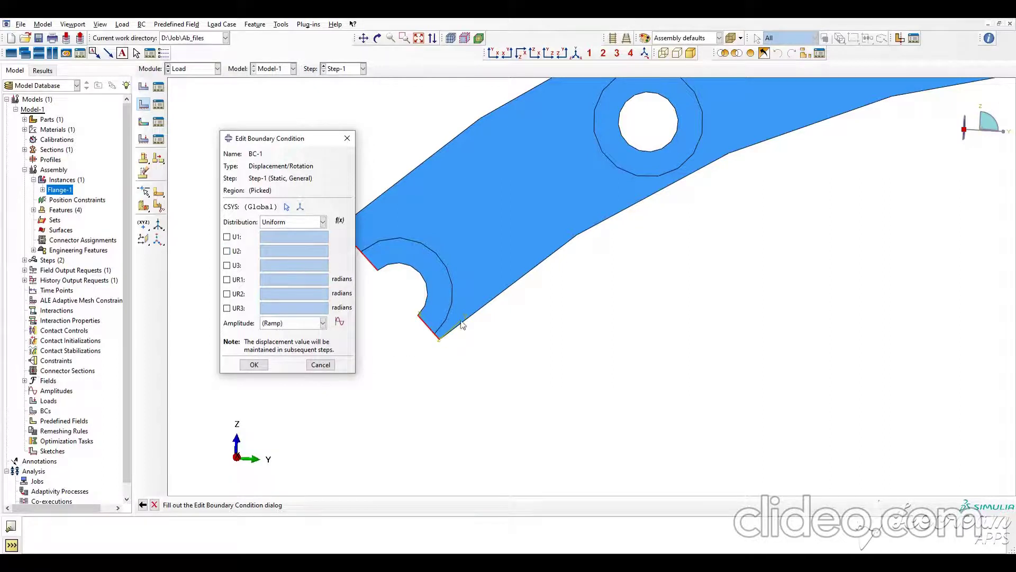
# - Constrain U2 and U3 to 0 in the left end's boundary condition and accept it
pyautogui.click(236, 251)
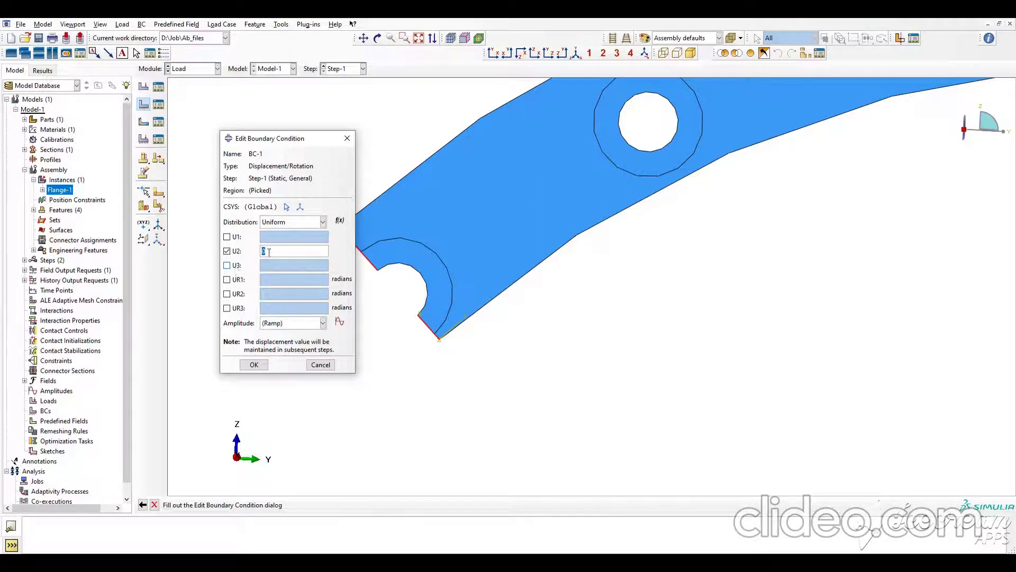
pyautogui.click(236, 267)
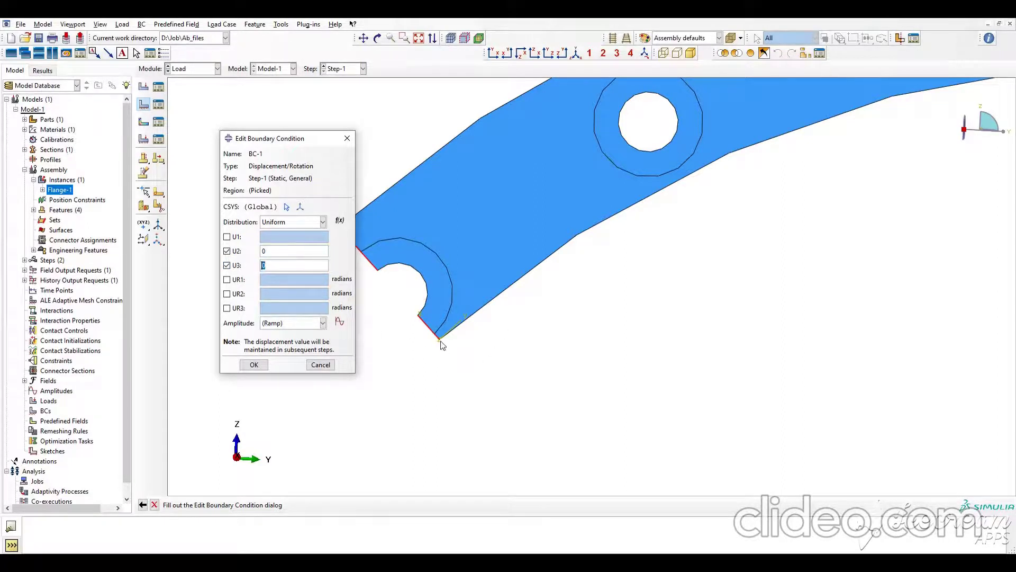
pyautogui.keyDown('ctrl'); pyautogui.keyDown('alt'); pyautogui.moveTo(428, 323); pyautogui.dragTo(469, 316); pyautogui.keyUp('alt'); pyautogui.keyUp('ctrl')
pyautogui.scroll(-5, 468, 316)
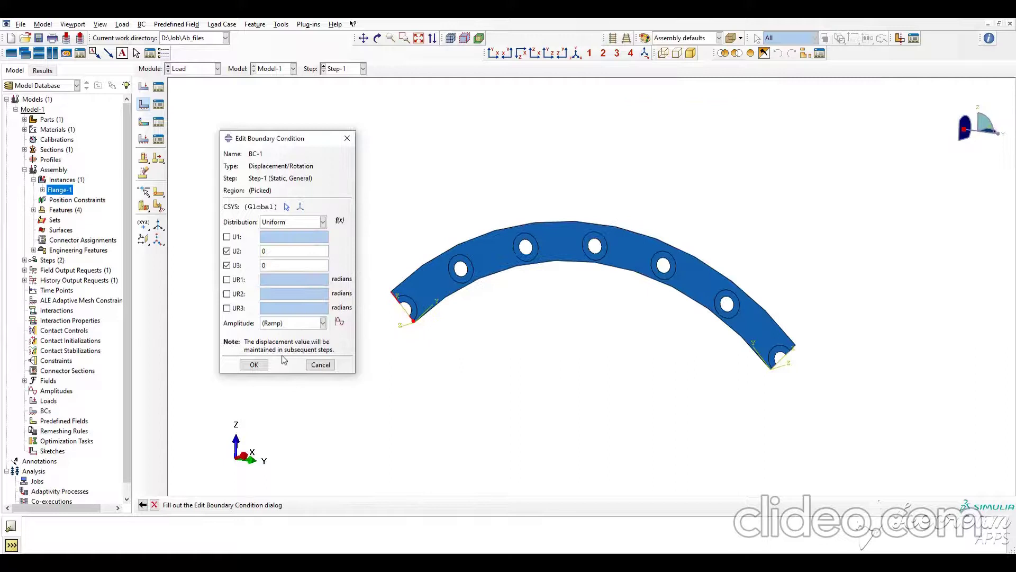
pyautogui.click(254, 364)
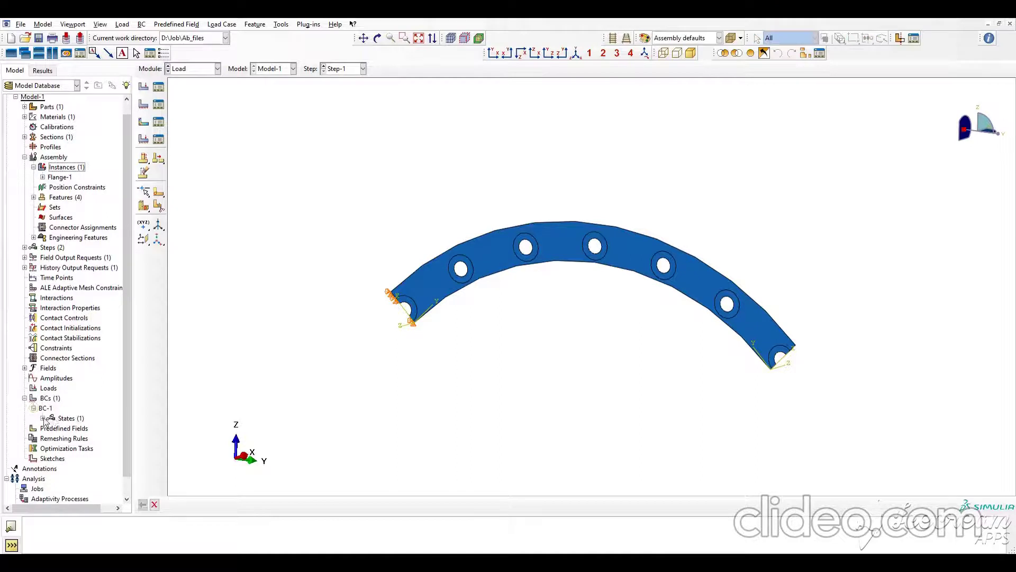
# - Edit the left end's boundary condition in Step-1 to use the local datum coordinate system at that end's inner corner
pyautogui.click(43, 418)
pyautogui.doubleClick(78, 428)
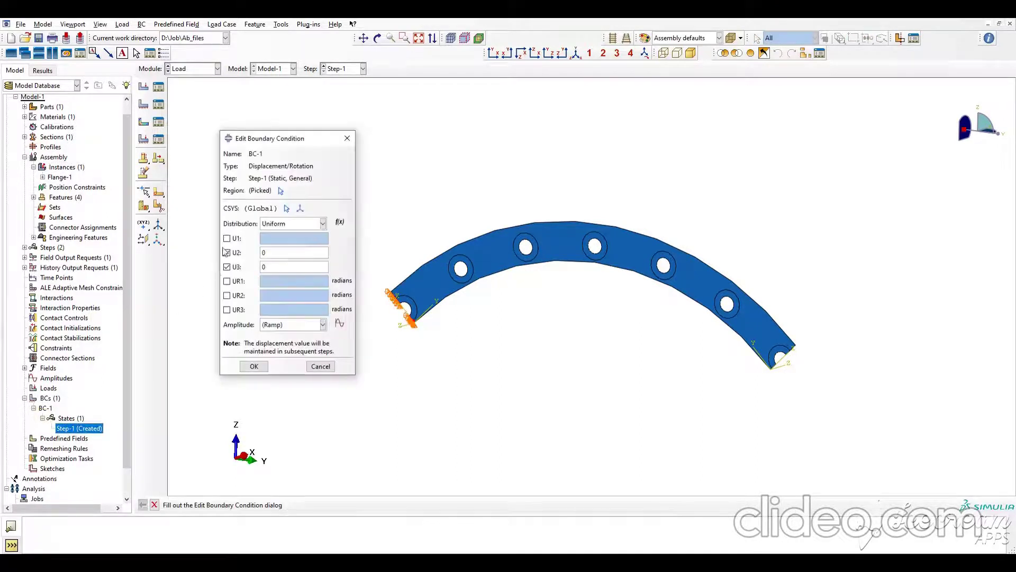
pyautogui.click(287, 208)
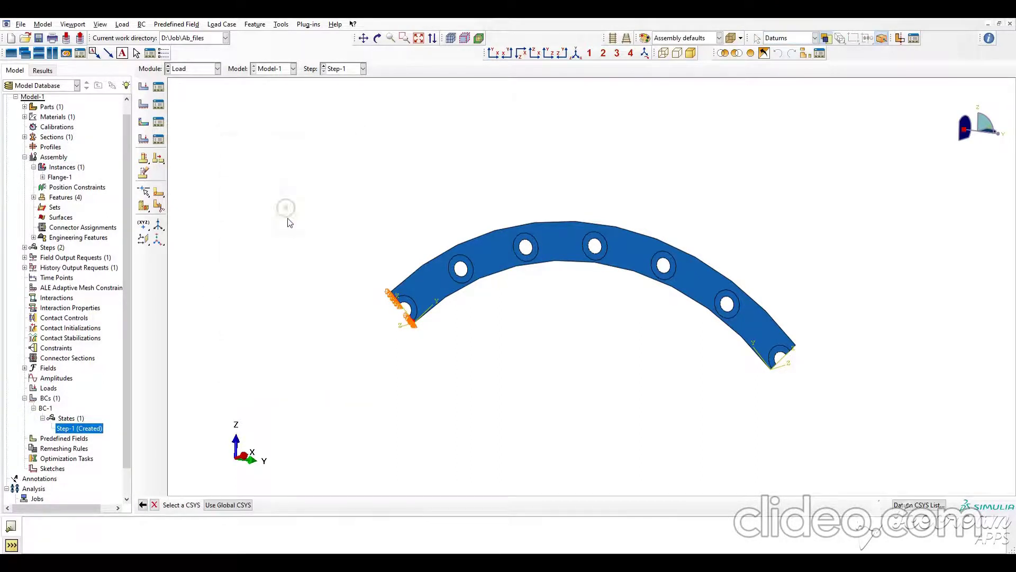
pyautogui.click(426, 318)
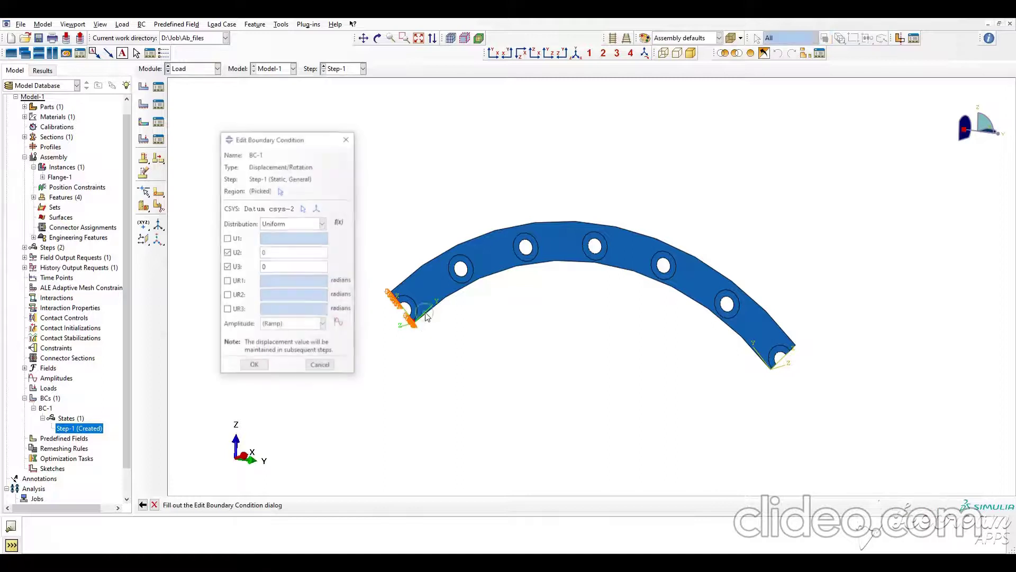
pyautogui.click(254, 366)
# - Create a second Displacement/Rotation boundary condition in Step-1 on the right end edges on both sides of the notch
pyautogui.keyDown('ctrl'); pyautogui.keyDown('alt'); pyautogui.moveTo(482, 304); pyautogui.dragTo(503, 275); pyautogui.keyUp('alt'); pyautogui.keyUp('ctrl')
pyautogui.keyDown('ctrl'); pyautogui.keyDown('alt'); pyautogui.moveTo(674, 290); pyautogui.dragTo(494, 291, button='middle'); pyautogui.keyUp('alt'); pyautogui.keyUp('ctrl')
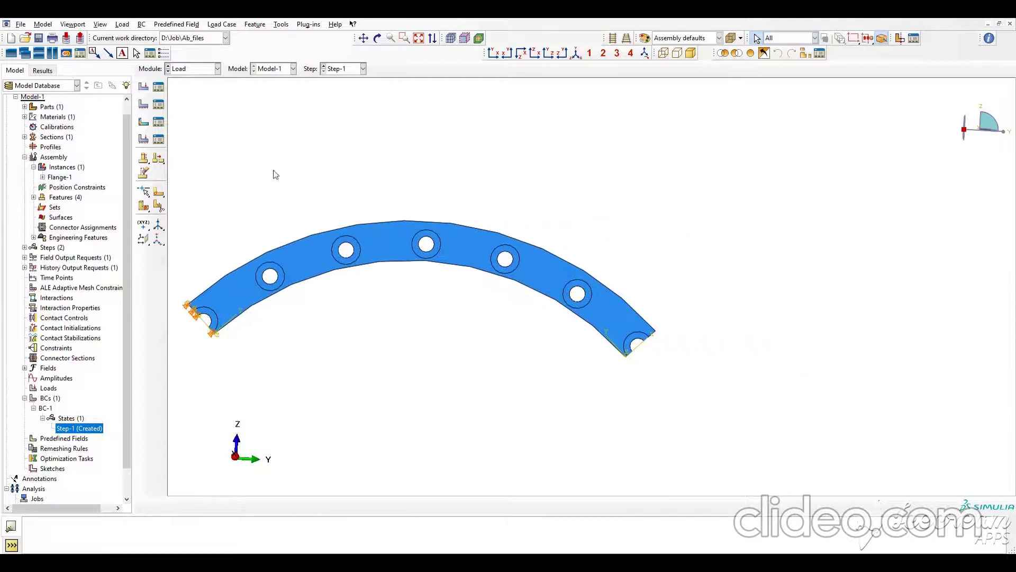
pyautogui.click(144, 106)
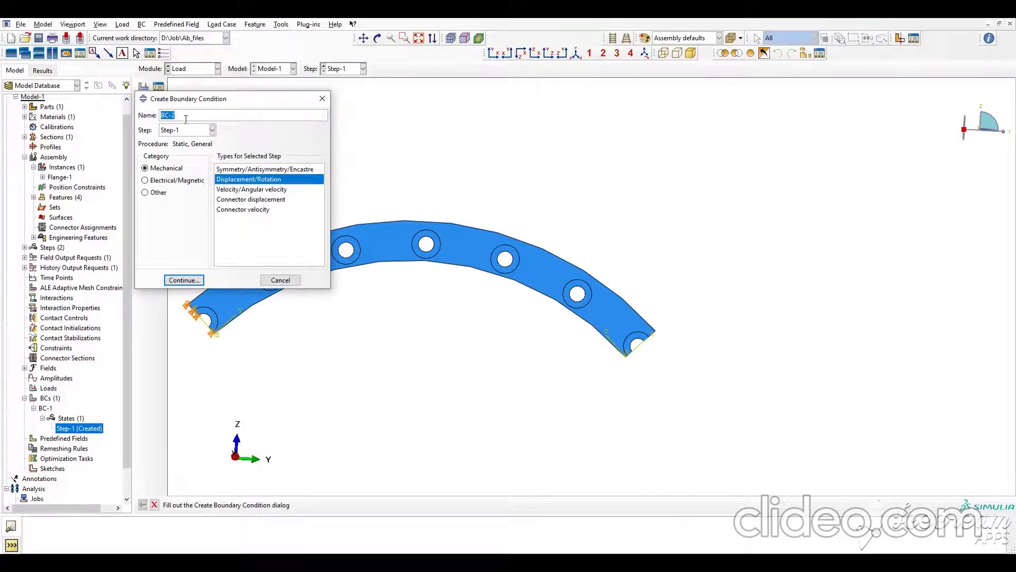
pyautogui.click(186, 278)
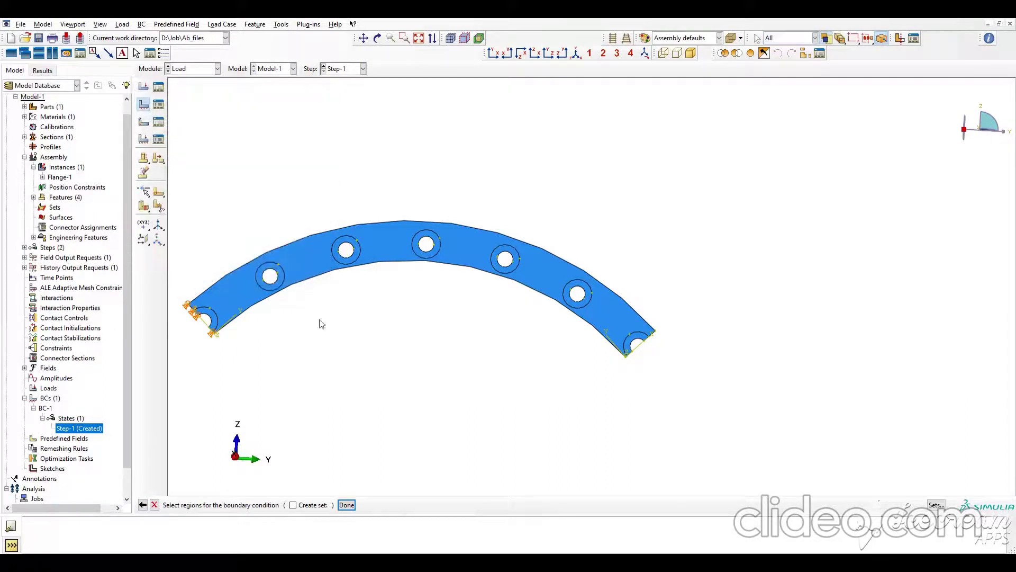
pyautogui.scroll(-5, 482, 276)
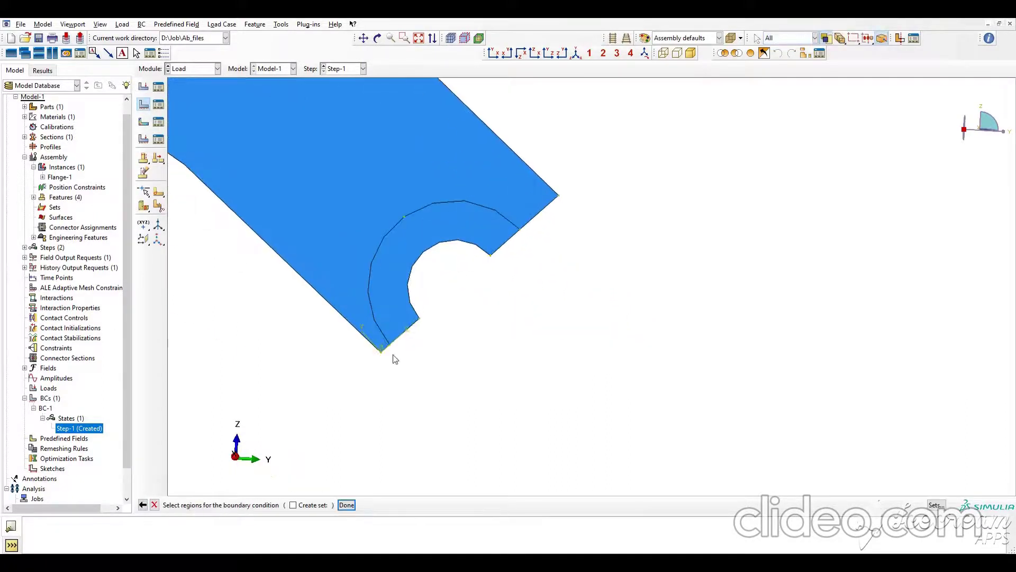
pyautogui.click(404, 339)
pyautogui.keyDown('shift'); pyautogui.click(543, 211); pyautogui.keyUp('shift')
pyautogui.click(346, 505)
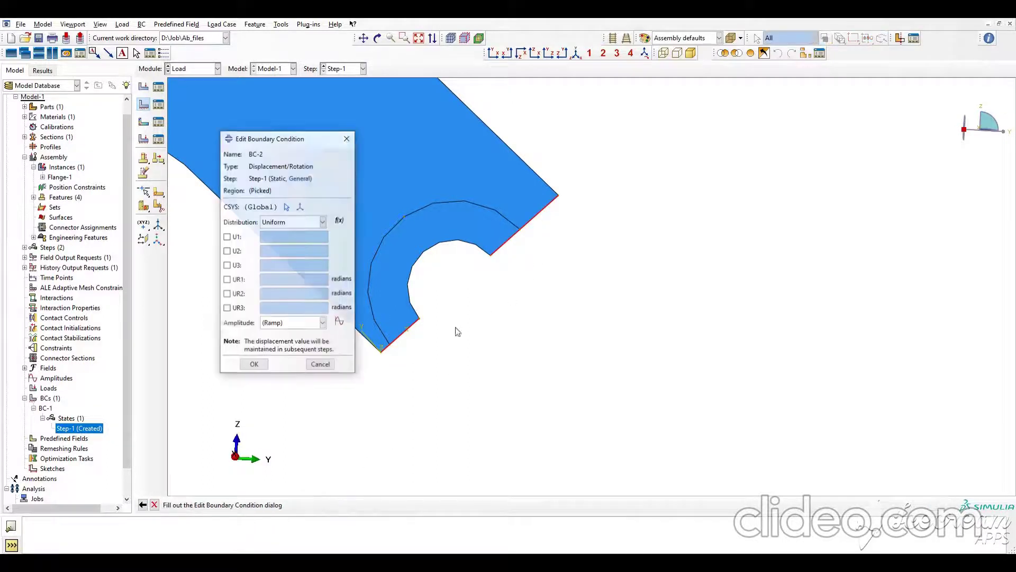
# - Constrain U2 and U3 to 0 at the right end, using the local datum coordinate system at its inner corner
pyautogui.click(228, 251)
pyautogui.click(227, 266)
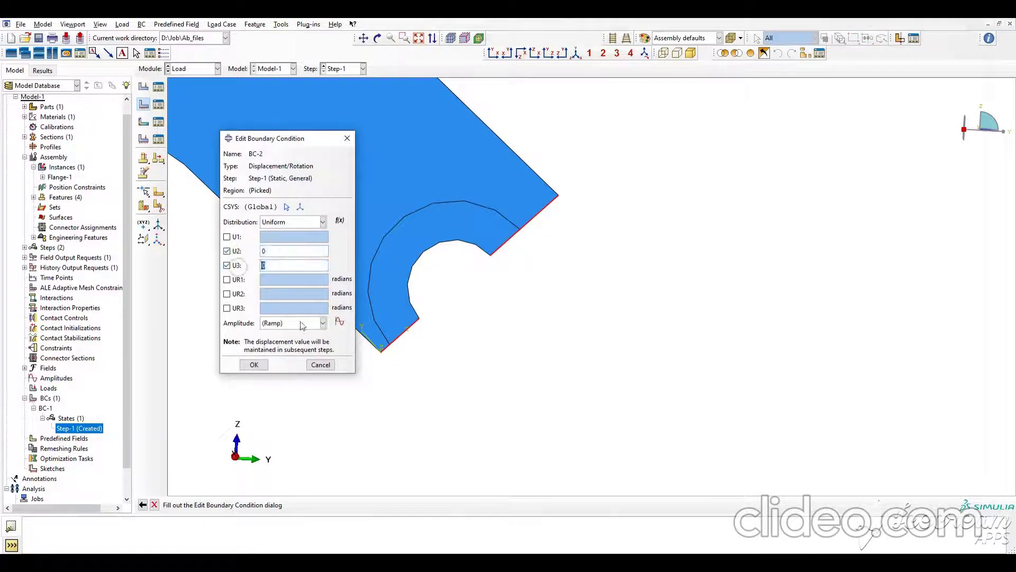
pyautogui.click(287, 206)
pyautogui.click(369, 344)
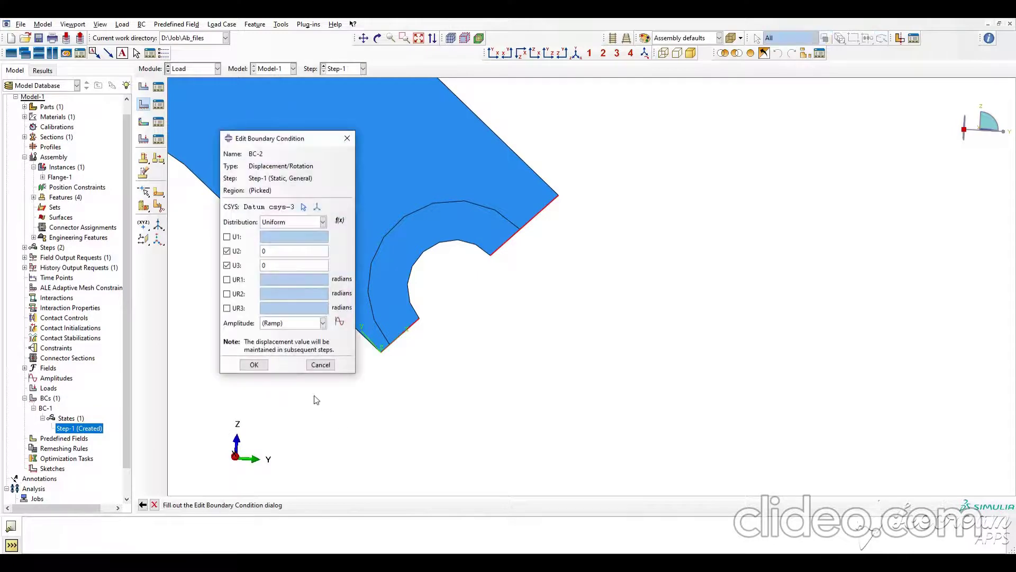
pyautogui.click(255, 364)
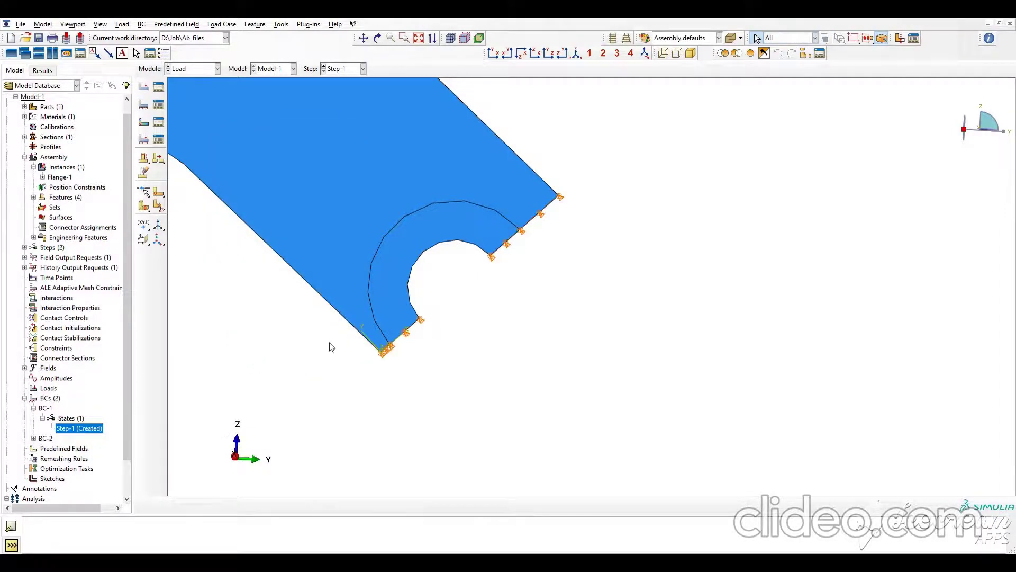
# - Create a uniform, normal Shell edge load of magnitude -100 in Step-1 on the flange's outer curved edge
pyautogui.scroll(-5, 328, 349)
pyautogui.keyDown('ctrl'); pyautogui.keyDown('alt'); pyautogui.moveTo(327, 346); pyautogui.dragTo(411, 266, button='middle'); pyautogui.keyUp('alt'); pyautogui.keyUp('ctrl')
pyautogui.scroll(3, 401, 238)
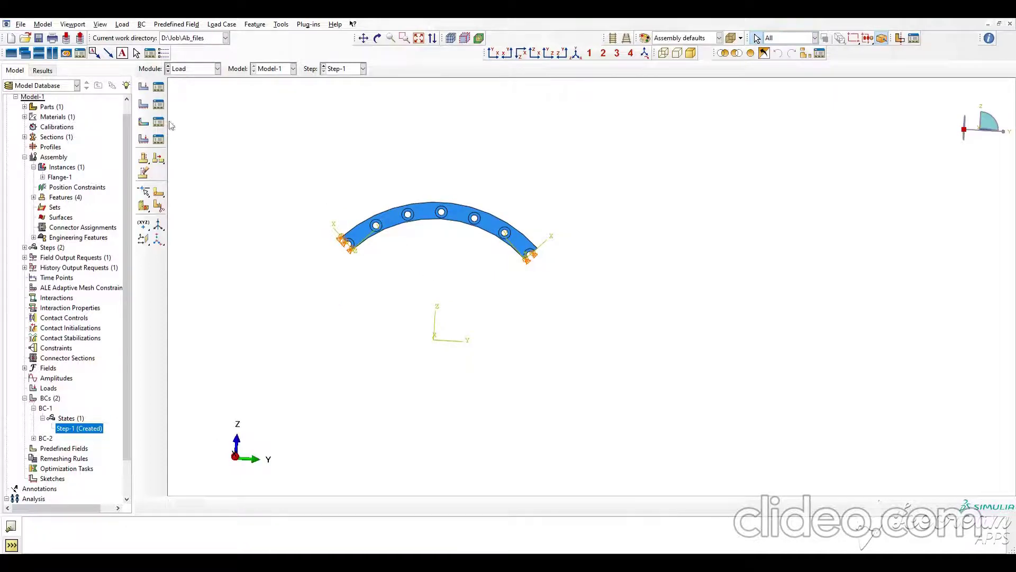
pyautogui.click(144, 87)
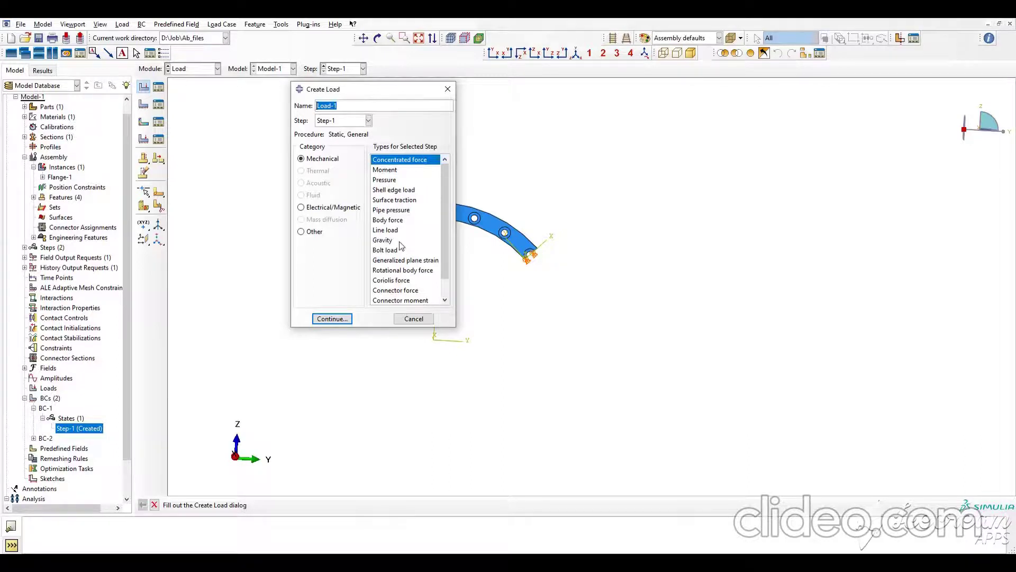
pyautogui.click(393, 190)
pyautogui.click(333, 318)
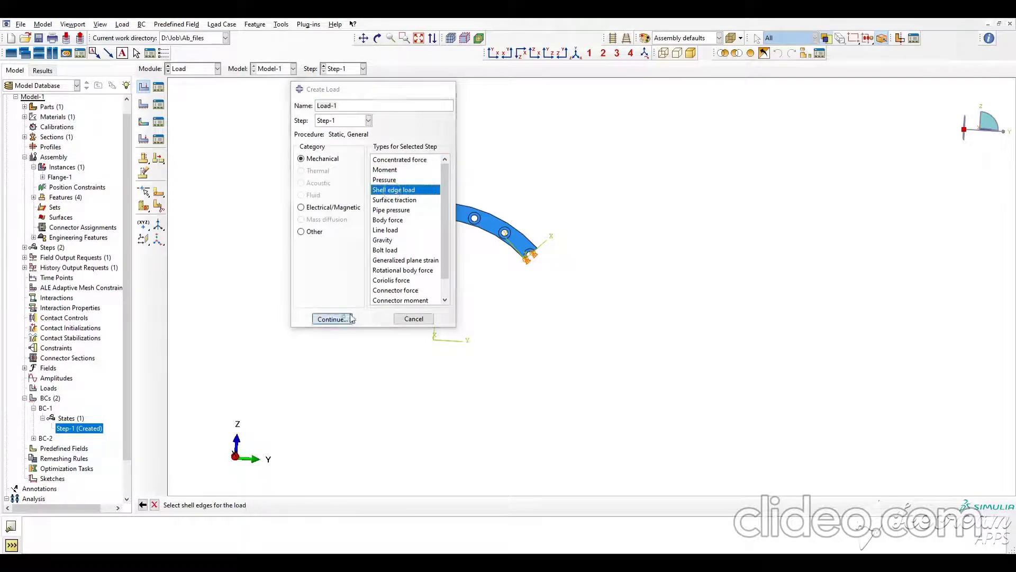
pyautogui.click(429, 206)
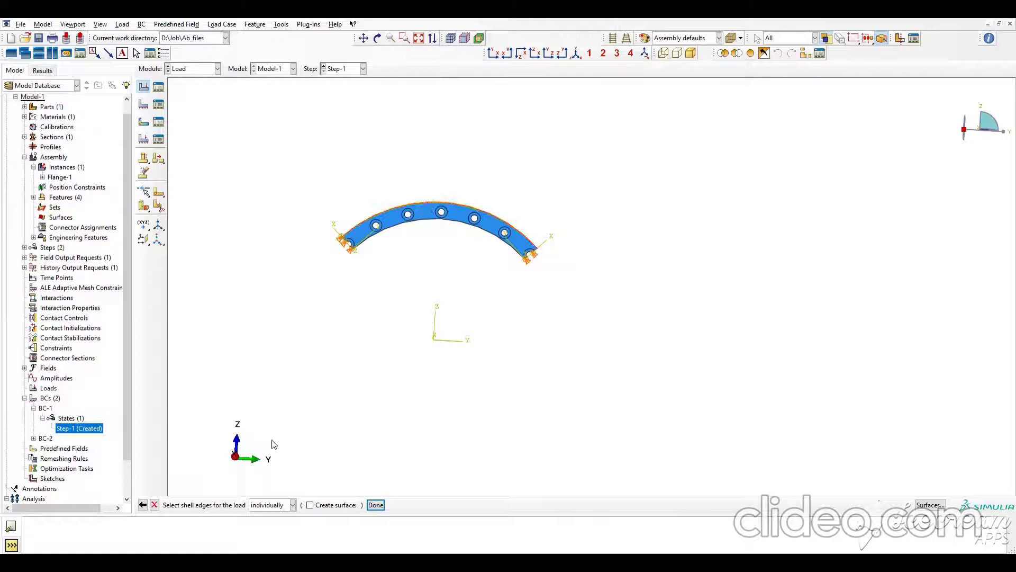
pyautogui.click(374, 505)
pyautogui.click(83, 177)
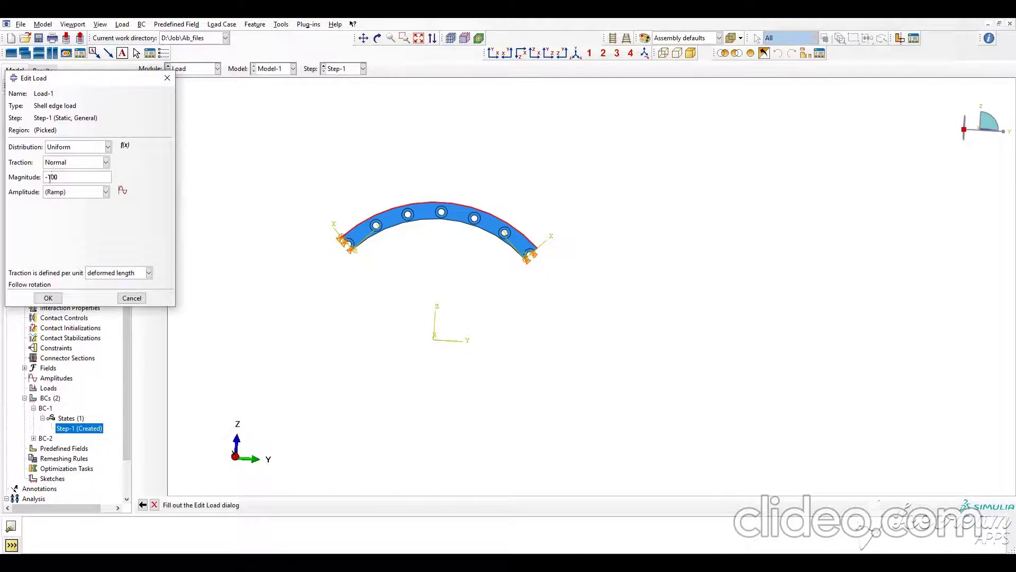
pyautogui.click(48, 298)
# - In the Mesh module, assign the Standard, linear S4R shell element type with reduced integration to all flange regions
pyautogui.keyDown('ctrl'); pyautogui.keyDown('alt'); pyautogui.moveTo(424, 269); pyautogui.dragTo(477, 319); pyautogui.keyUp('alt'); pyautogui.keyUp('ctrl')
pyautogui.scroll(-5, 425, 265)
pyautogui.keyDown('ctrl'); pyautogui.keyDown('alt'); pyautogui.moveTo(578, 293); pyautogui.dragTo(490, 243); pyautogui.keyUp('alt'); pyautogui.keyUp('ctrl')
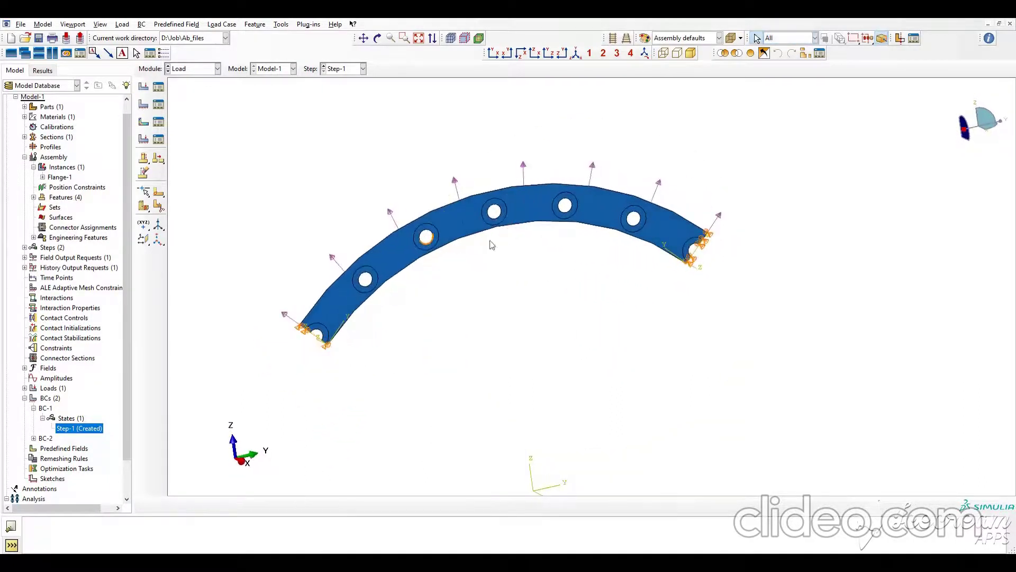
pyautogui.click(181, 70)
pyautogui.click(205, 141)
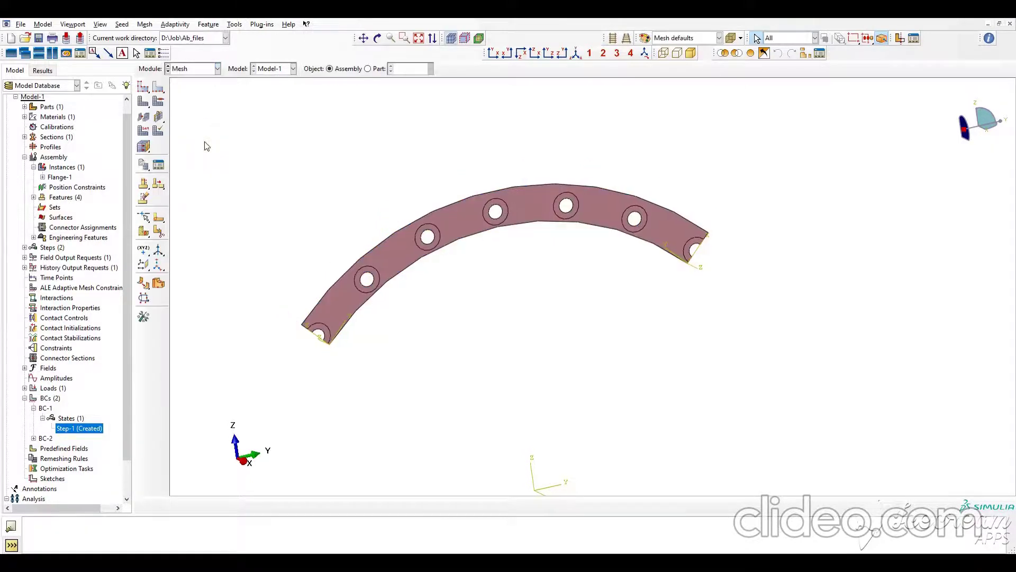
pyautogui.click(144, 133)
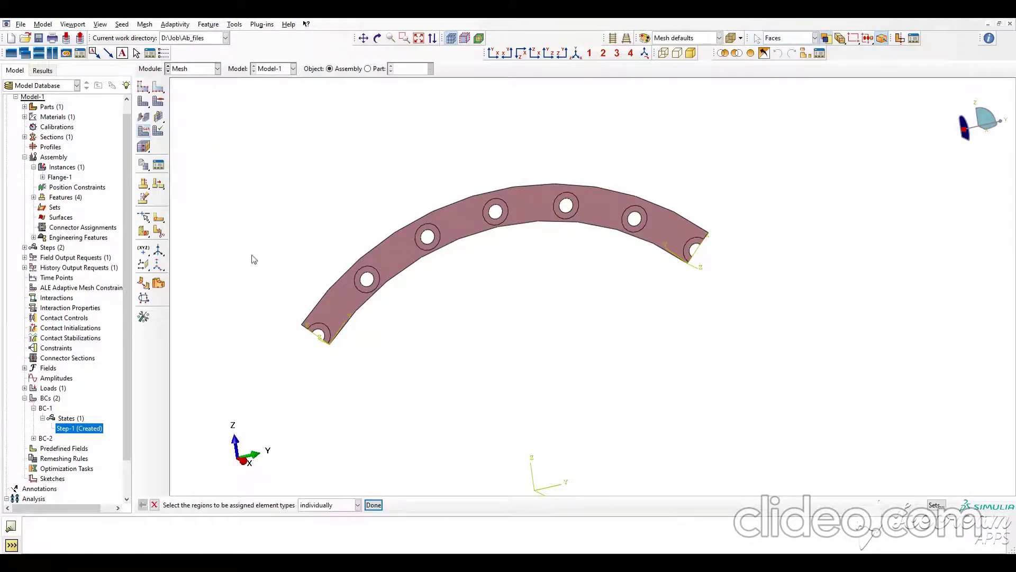
pyautogui.moveTo(282, 97); pyautogui.dragTo(779, 405)
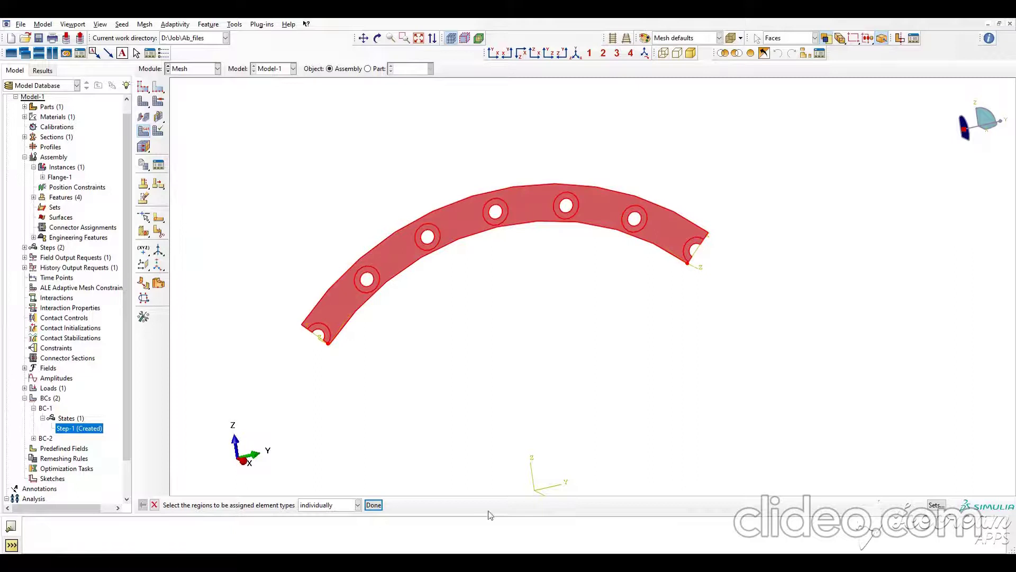
pyautogui.click(374, 505)
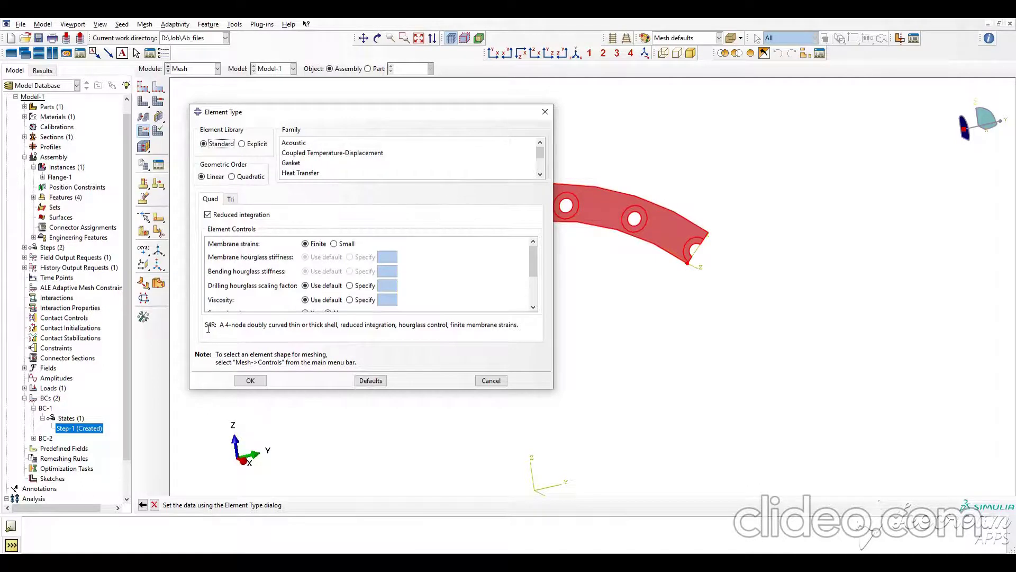
pyautogui.click(249, 380)
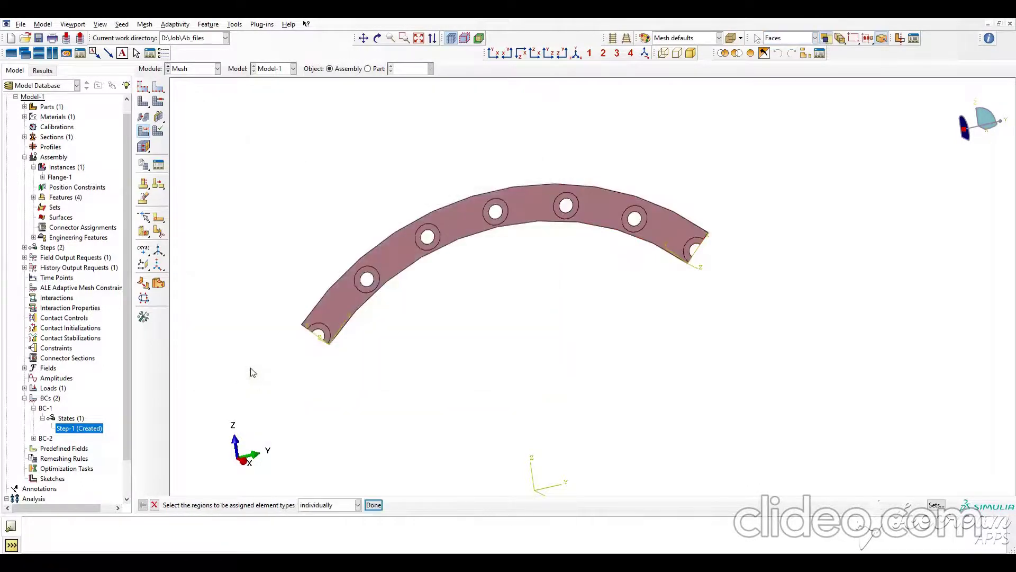
# - Set the mesh controls of all flange regions to Quad elements, keeping the free technique with the advancing front algorithm
pyautogui.click(158, 101)
pyautogui.moveTo(250, 142); pyautogui.dragTo(725, 465)
pyautogui.click(374, 505)
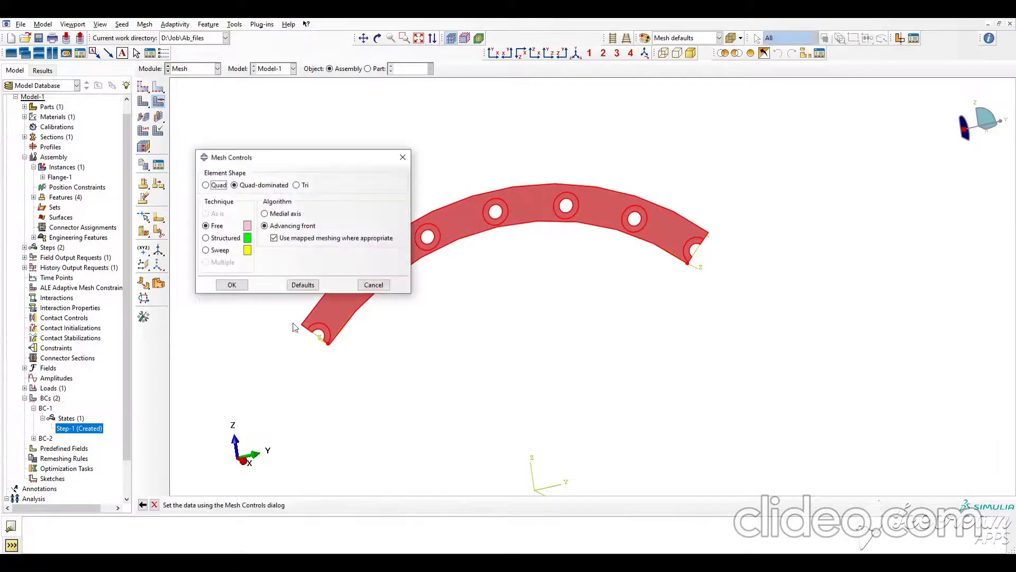
pyautogui.click(207, 185)
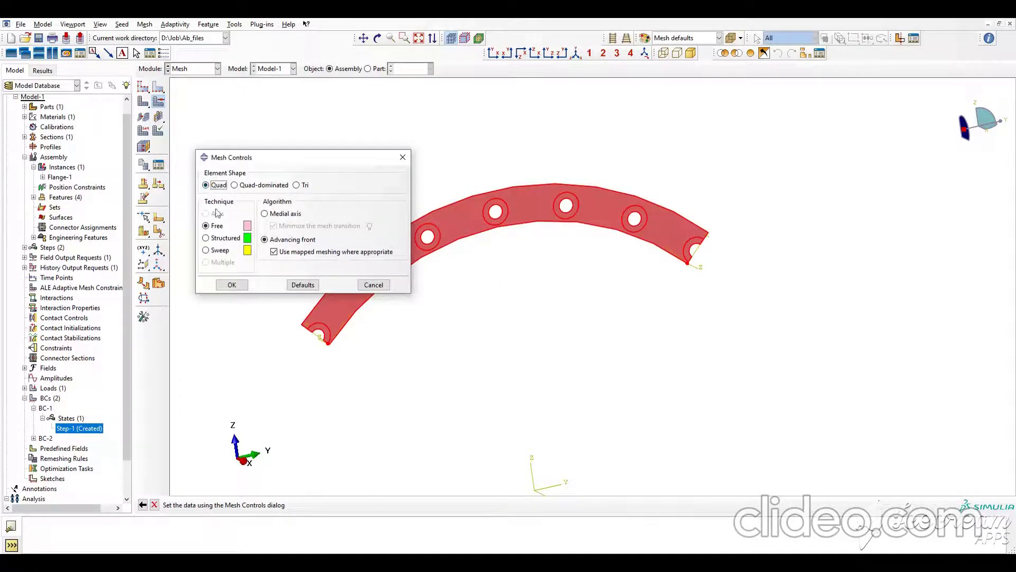
pyautogui.click(232, 285)
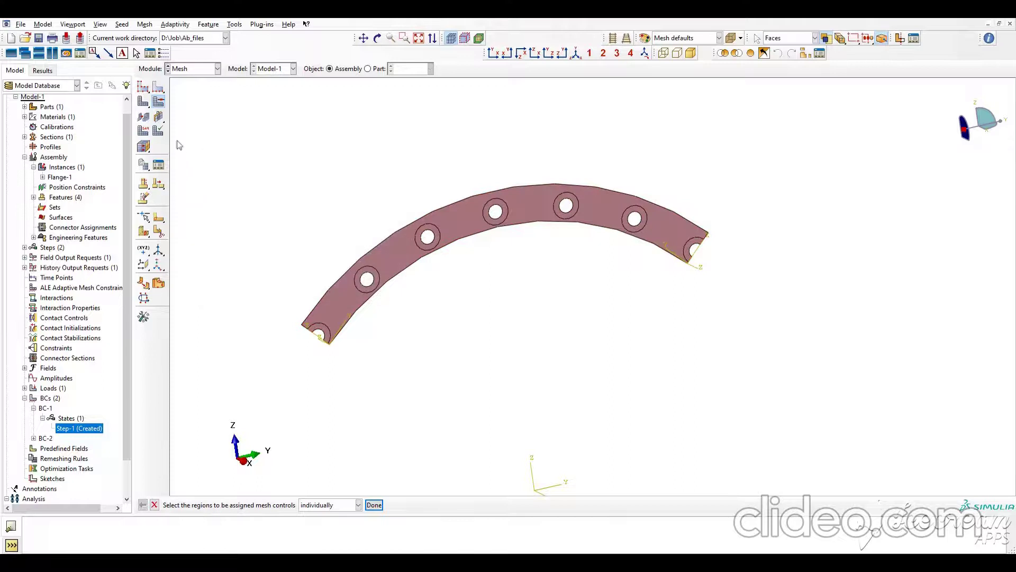
pyautogui.click(162, 103)
# - Seed the flange instance with an approximate global size of 2, keeping curvature control on with a 0.1 deviation factor
pyautogui.click(144, 87)
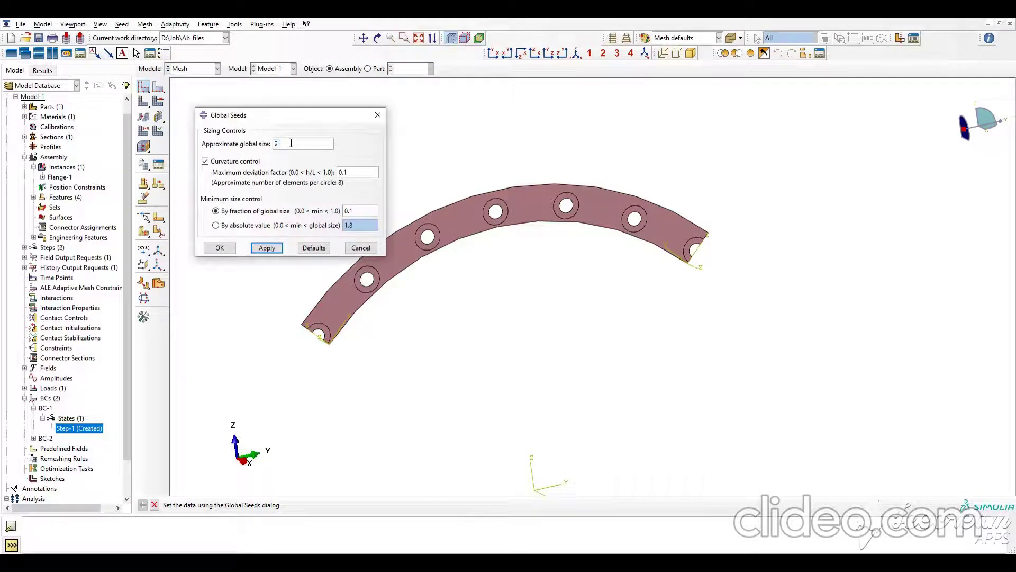
pyautogui.click(267, 247)
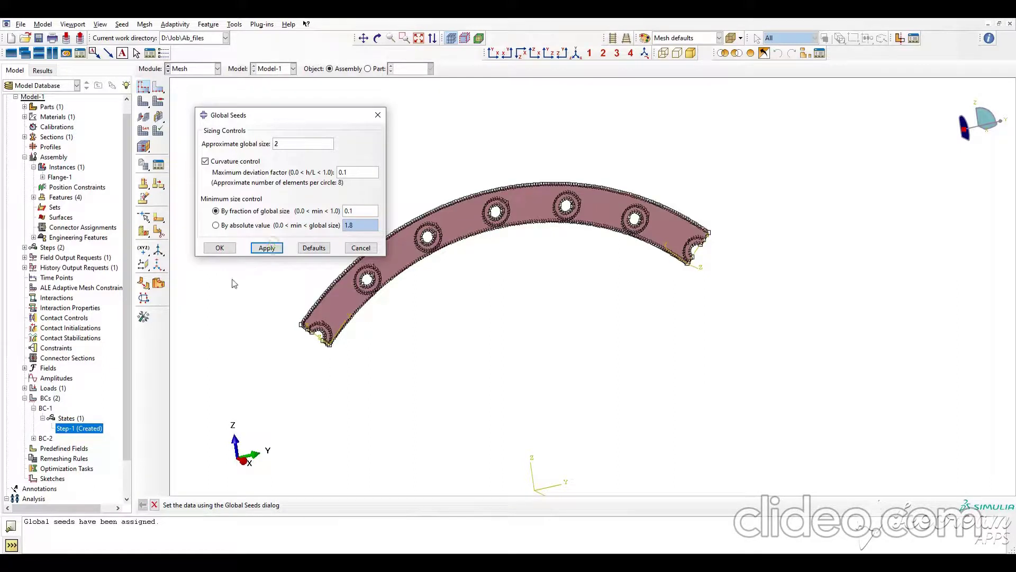
pyautogui.click(220, 248)
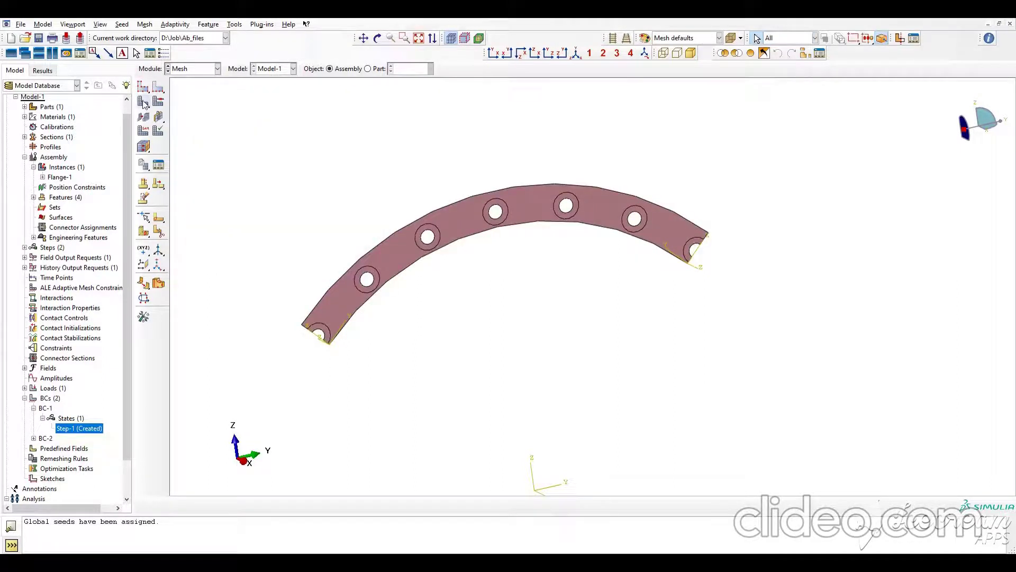
# - Mesh the flange part instance and examine the elements around the bolt holes
pyautogui.click(143, 102)
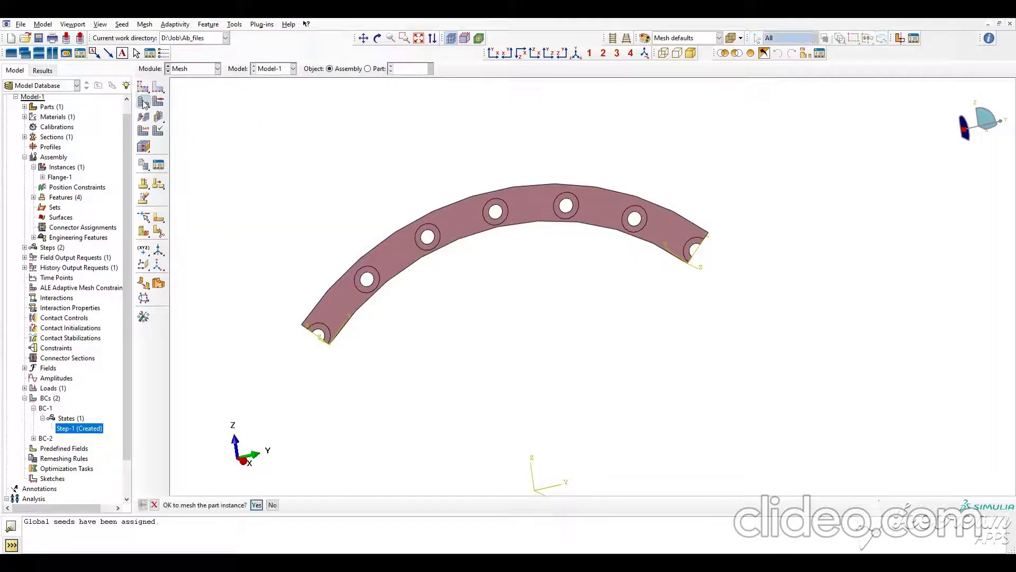
pyautogui.click(259, 505)
pyautogui.keyDown('ctrl'); pyautogui.keyDown('alt'); pyautogui.moveTo(456, 327); pyautogui.dragTo(424, 251); pyautogui.keyUp('alt'); pyautogui.keyUp('ctrl')
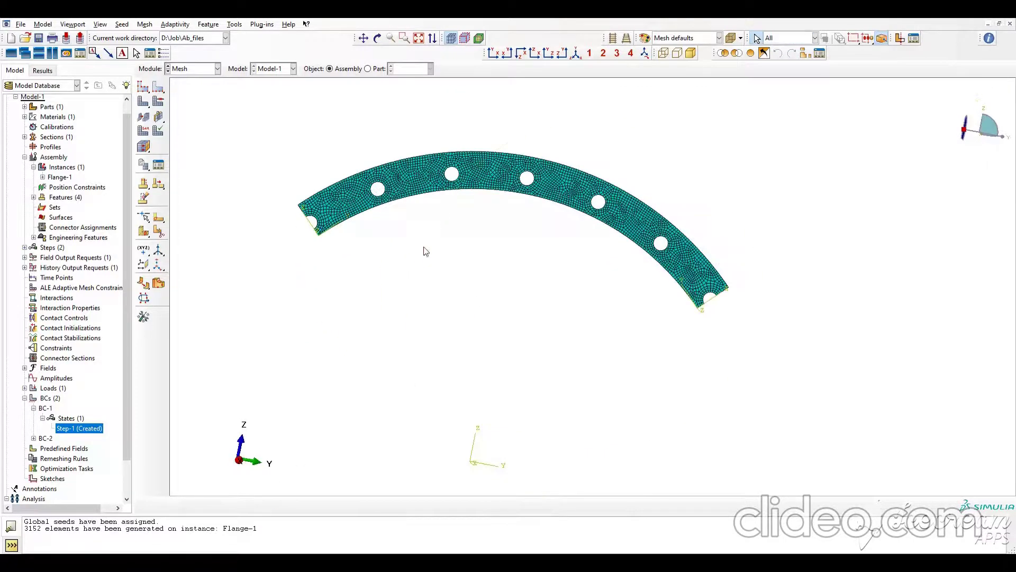
pyautogui.scroll(8, 452, 170)
pyautogui.keyDown('ctrl'); pyautogui.keyDown('alt'); pyautogui.moveTo(569, 242); pyautogui.dragTo(545, 223); pyautogui.keyUp('alt'); pyautogui.keyUp('ctrl')
pyautogui.scroll(-10, 563, 245)
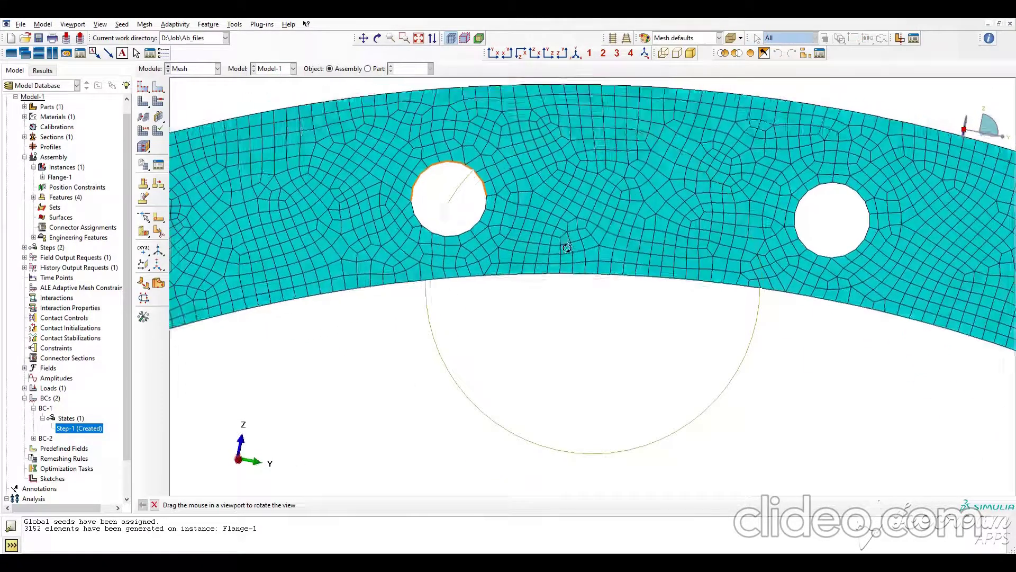
pyautogui.moveTo(563, 306); pyautogui.dragTo(612, 309)
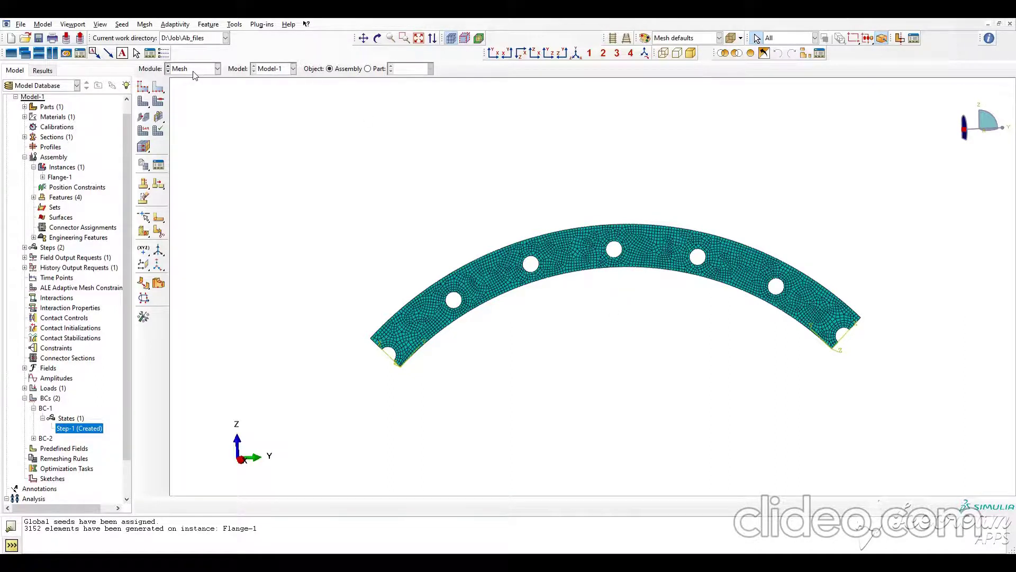
# - In the Job module, create a full analysis job named Flange_model for Model-1
pyautogui.click(207, 68)
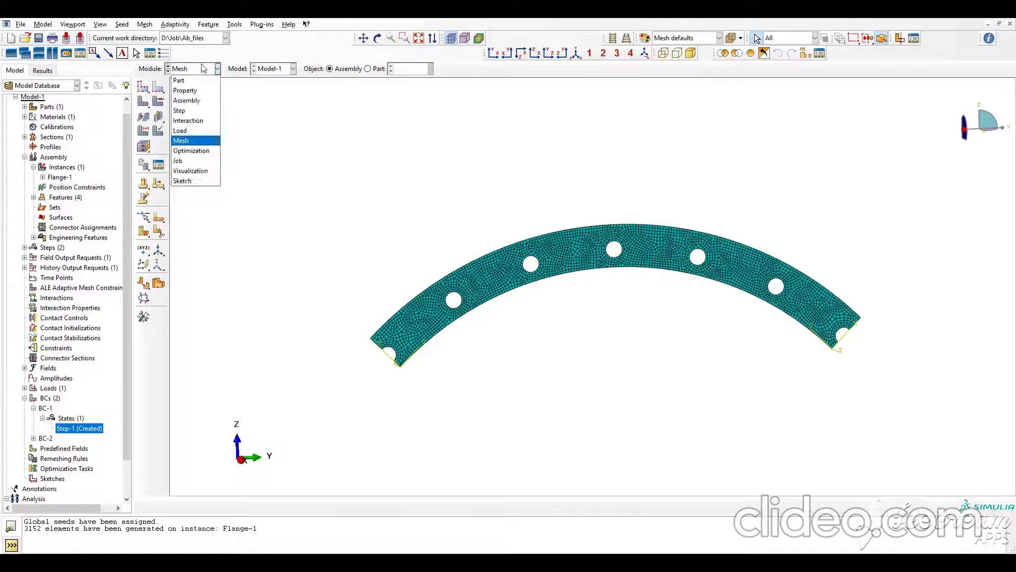
pyautogui.click(183, 161)
pyautogui.click(159, 86)
pyautogui.click(216, 300)
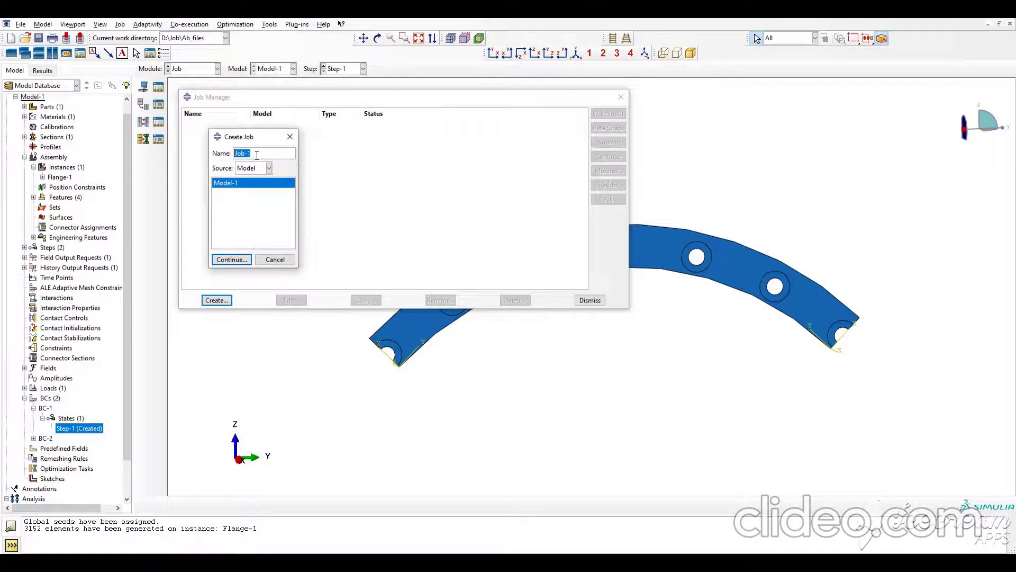
pyautogui.write('F')
pyautogui.click(231, 259)
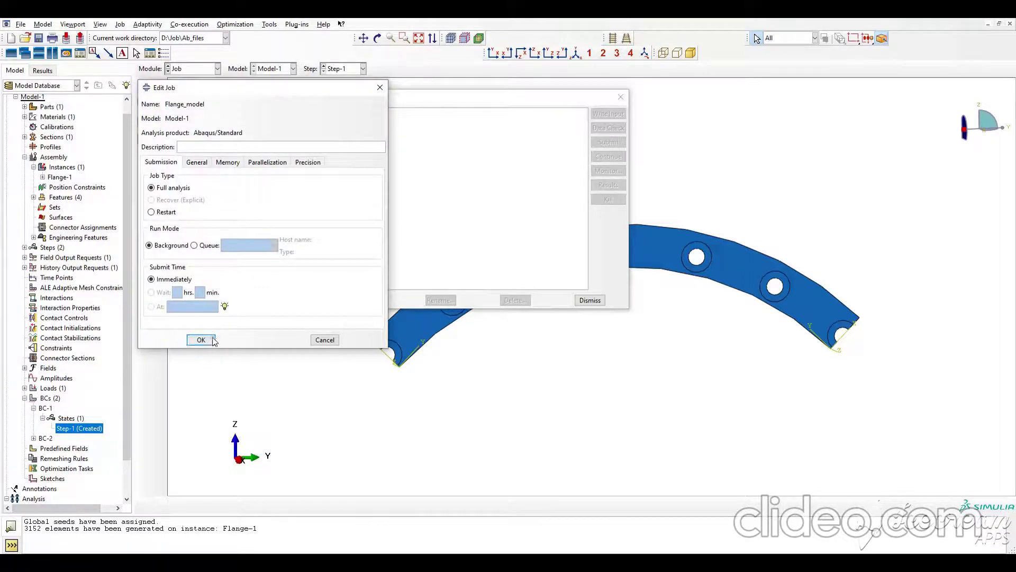
pyautogui.click(201, 340)
# - Submit the Flange_model job and open its results once the analysis has finished
pyautogui.click(610, 143)
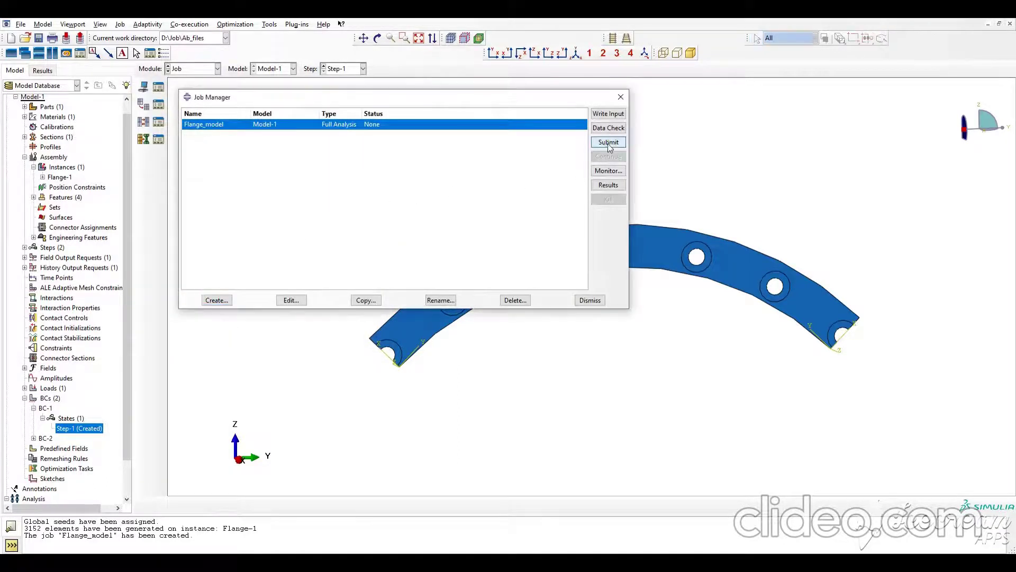
pyautogui.click(608, 142)
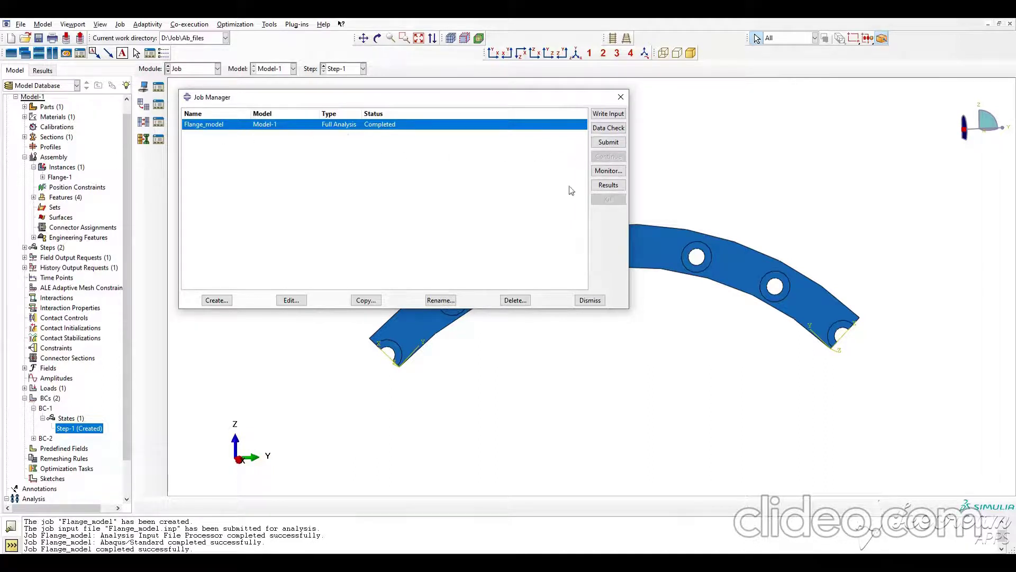
pyautogui.click(608, 185)
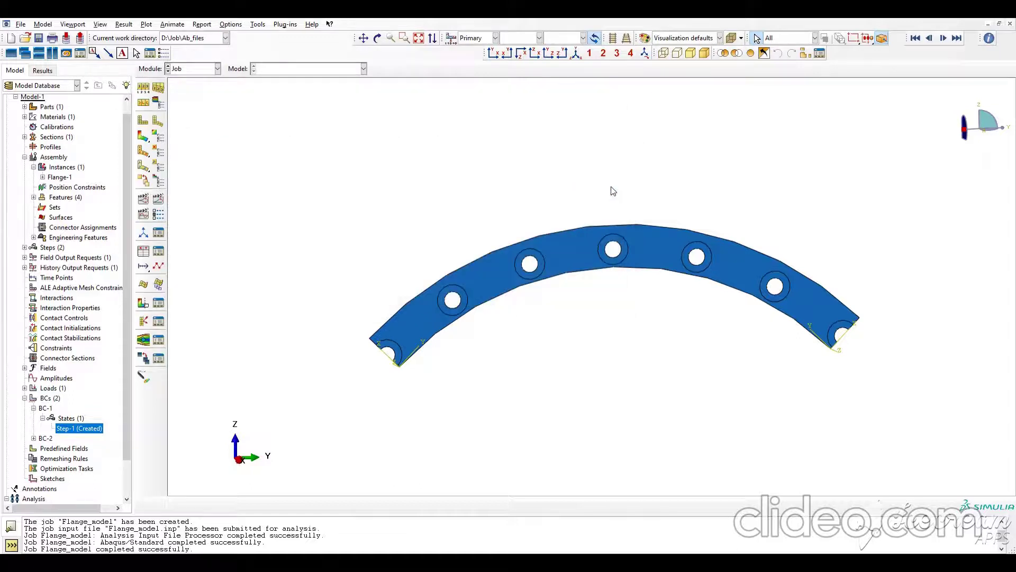
# - Plot the Mises stress contours on the deformed flange and examine the stress around the holes
pyautogui.keyDown('ctrl'); pyautogui.keyDown('alt'); pyautogui.moveTo(605, 225); pyautogui.dragTo(588, 324); pyautogui.keyUp('alt'); pyautogui.keyUp('ctrl')
pyautogui.click(141, 138)
pyautogui.keyDown('ctrl'); pyautogui.keyDown('alt'); pyautogui.moveTo(612, 281); pyautogui.dragTo(538, 275, button='middle'); pyautogui.keyUp('alt'); pyautogui.keyUp('ctrl')
pyautogui.scroll(-4, 482, 219)
pyautogui.scroll(-2, 482, 220)
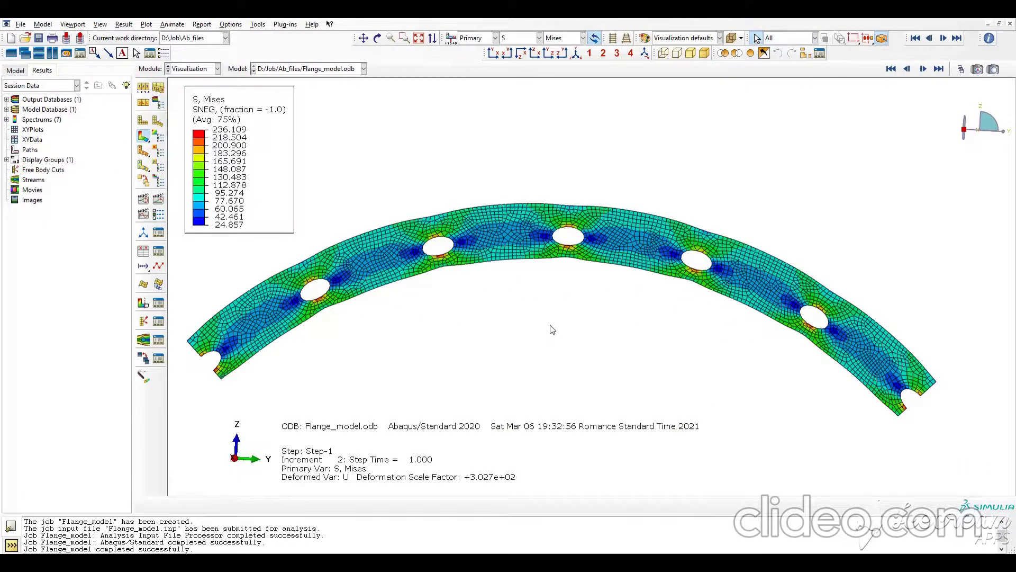
pyautogui.scroll(1, 552, 328)
pyautogui.keyDown('ctrl'); pyautogui.keyDown('alt'); pyautogui.moveTo(586, 345); pyautogui.dragTo(576, 318); pyautogui.keyUp('alt'); pyautogui.keyUp('ctrl')
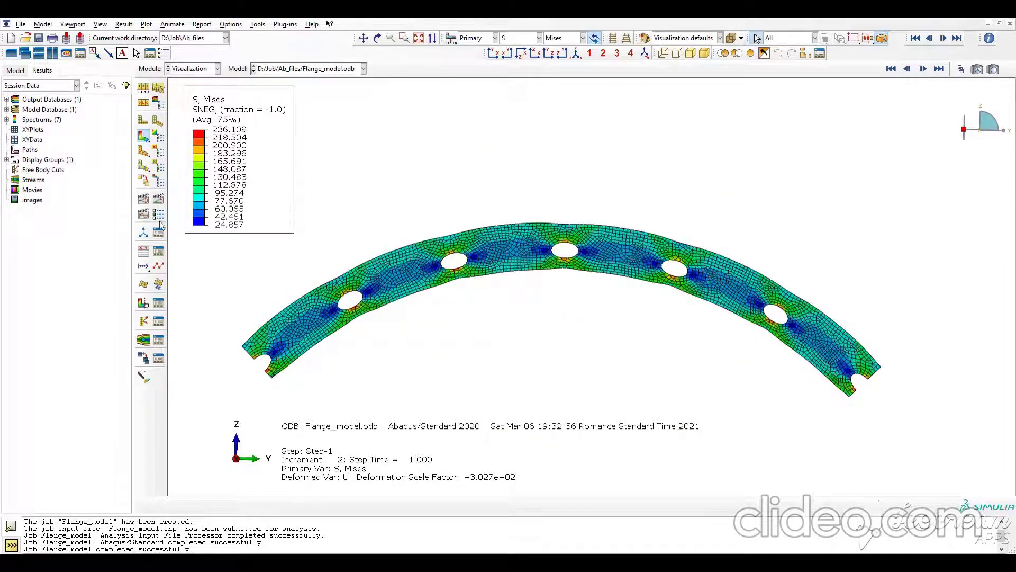
# - Play the time history animation of the stress results at a reduced frame rate, looping, and stop it after viewing
pyautogui.click(159, 200)
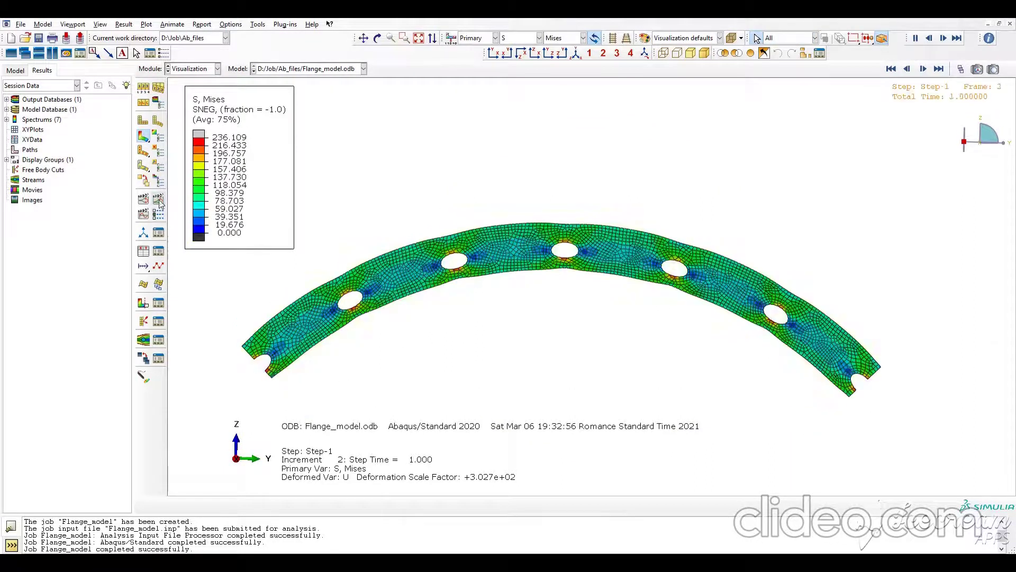
pyautogui.click(158, 200)
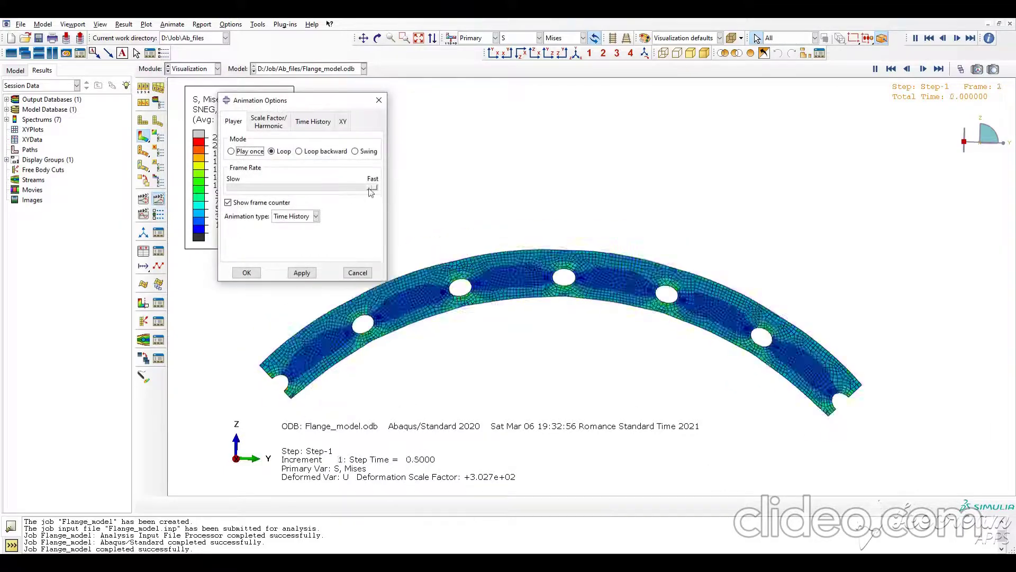
pyautogui.moveTo(316, 187); pyautogui.dragTo(296, 187)
pyautogui.click(302, 273)
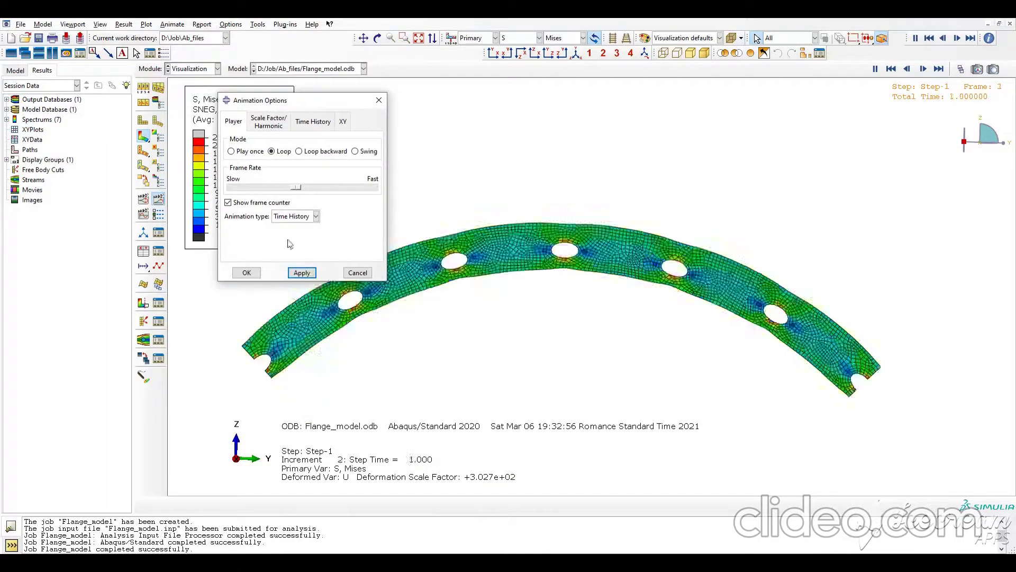
pyautogui.click(247, 272)
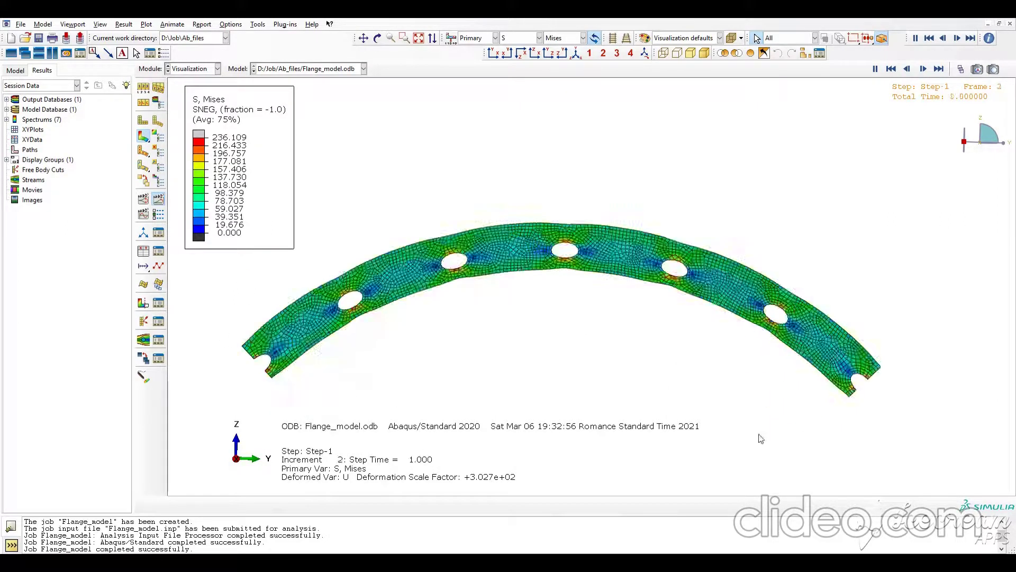
pyautogui.click(157, 201)
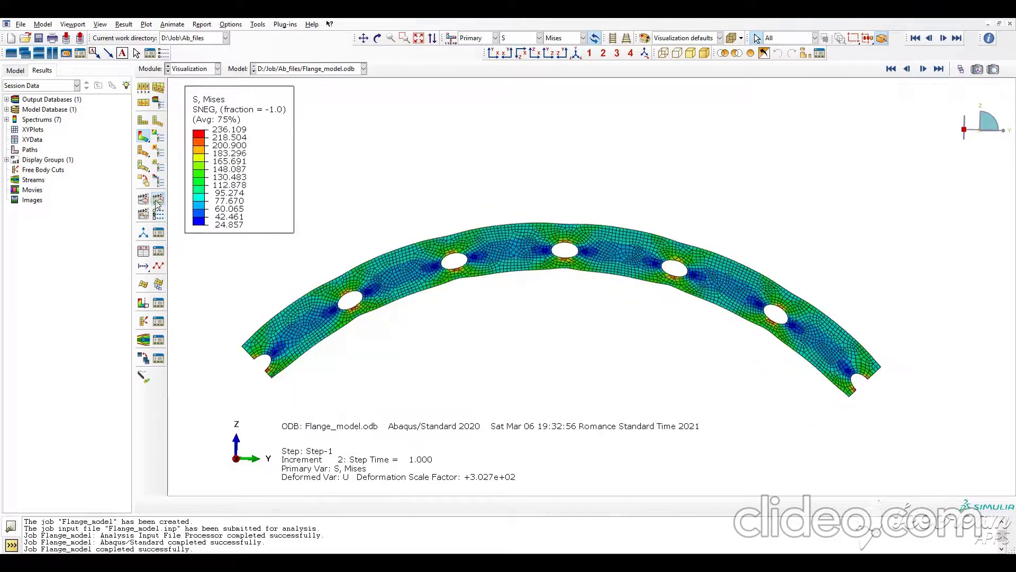
# - Switch to the Optimization module and start a topology optimization task
pyautogui.click(213, 68)
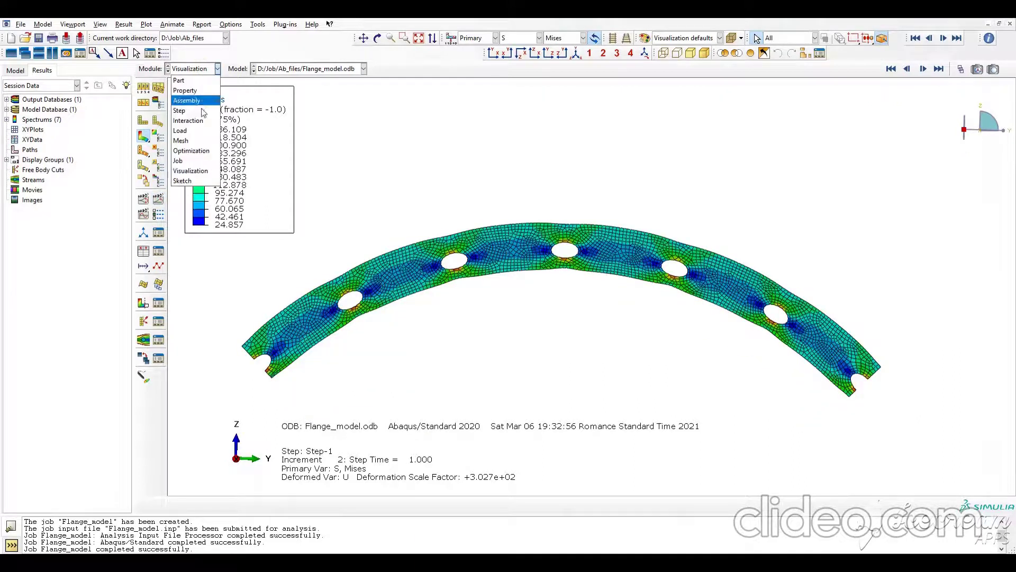
pyautogui.click(193, 162)
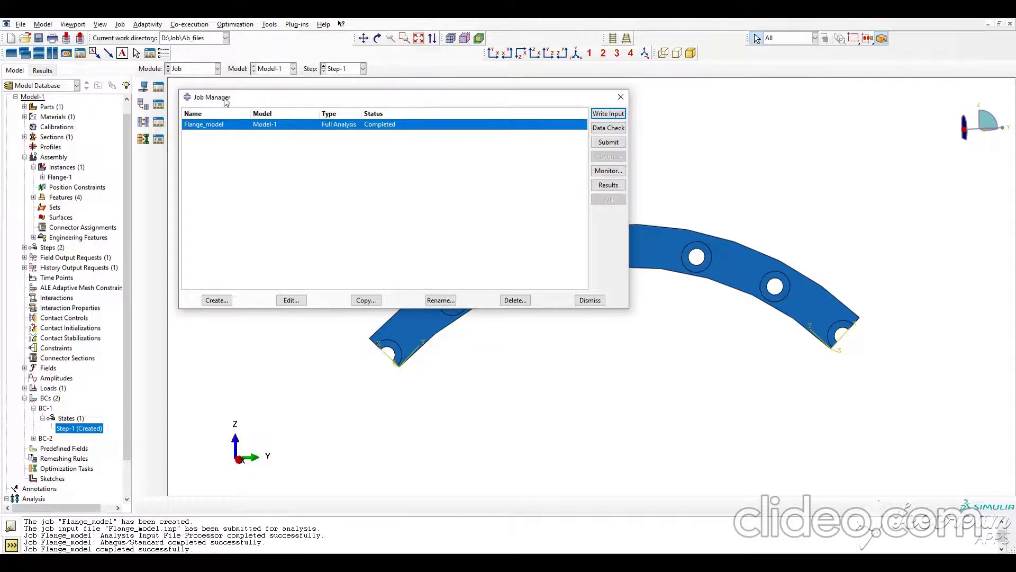
pyautogui.click(211, 69)
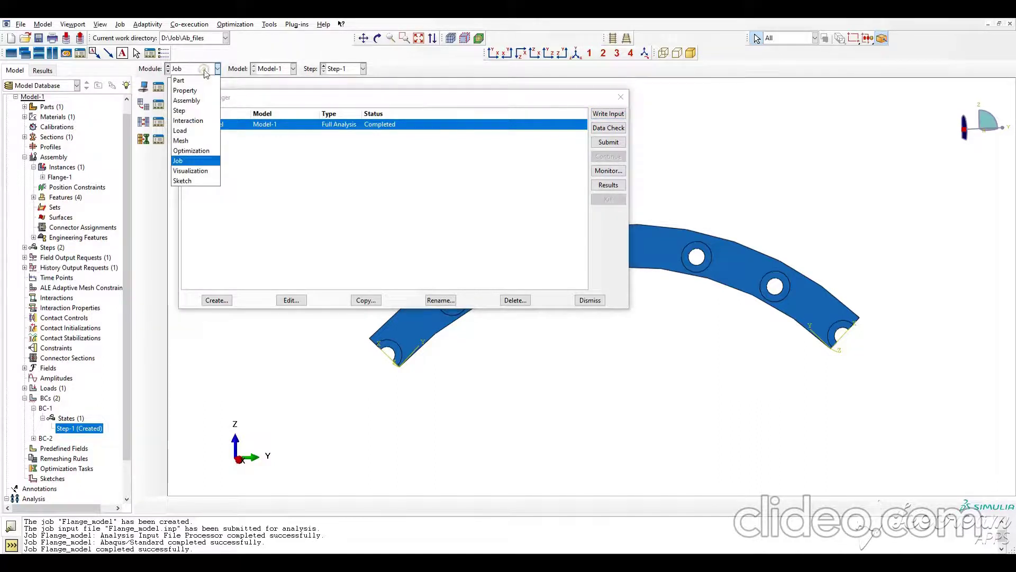
pyautogui.click(207, 151)
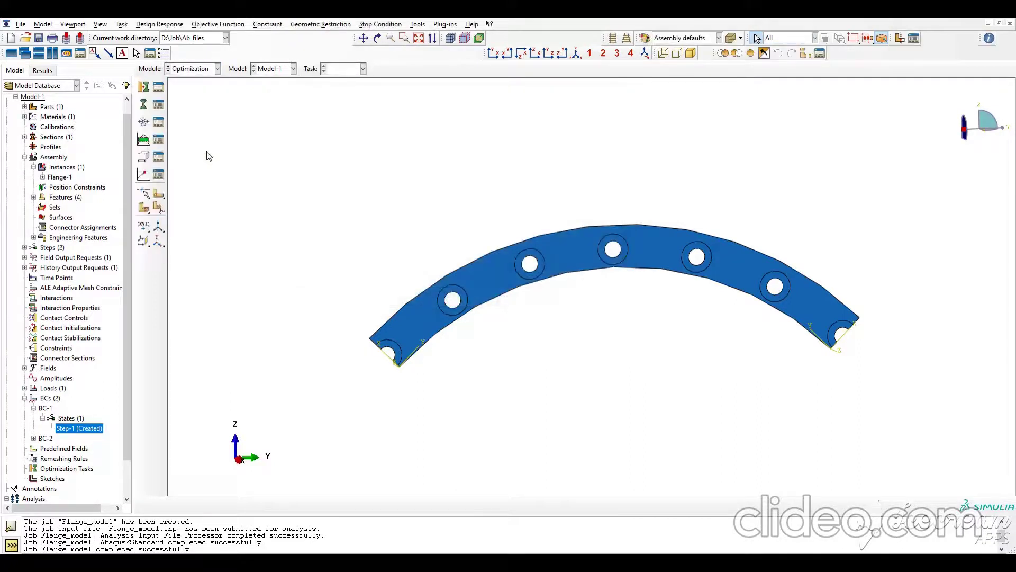
pyautogui.click(145, 88)
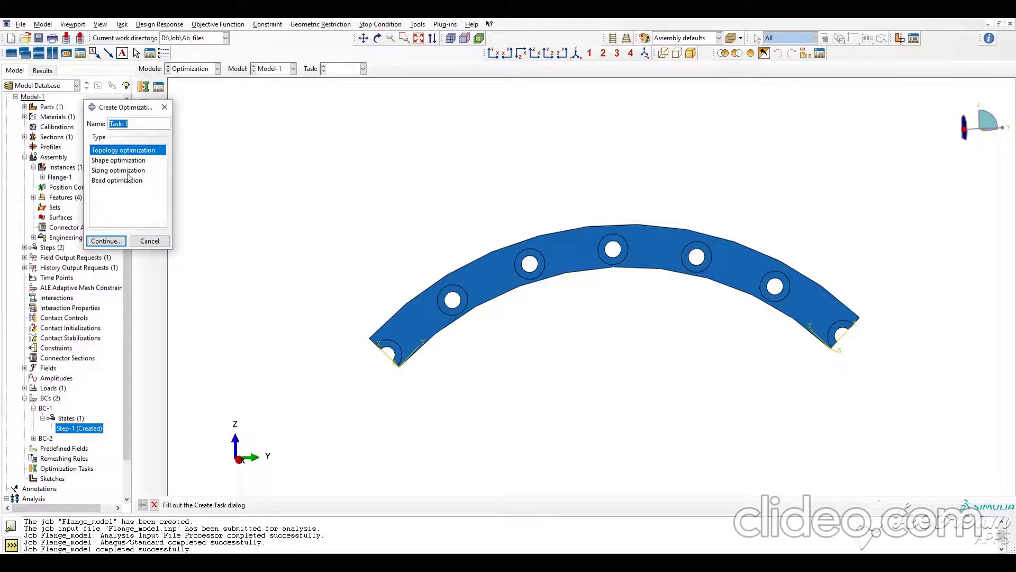
pyautogui.click(117, 240)
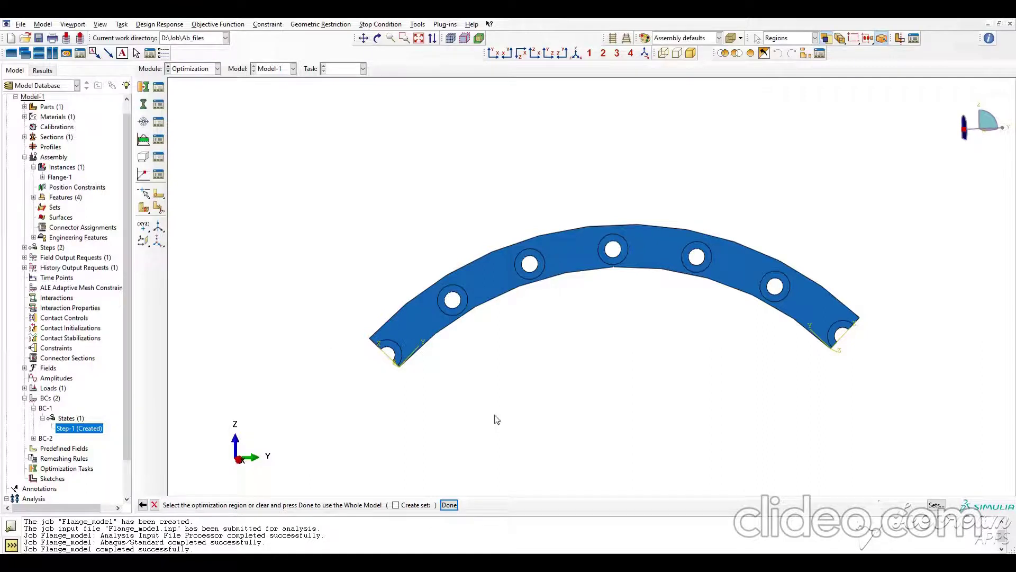
# - Save the model database and assign the main flange face, without the rings around the holes, as the optimization region
pyautogui.hotkey('ctrl', 's')
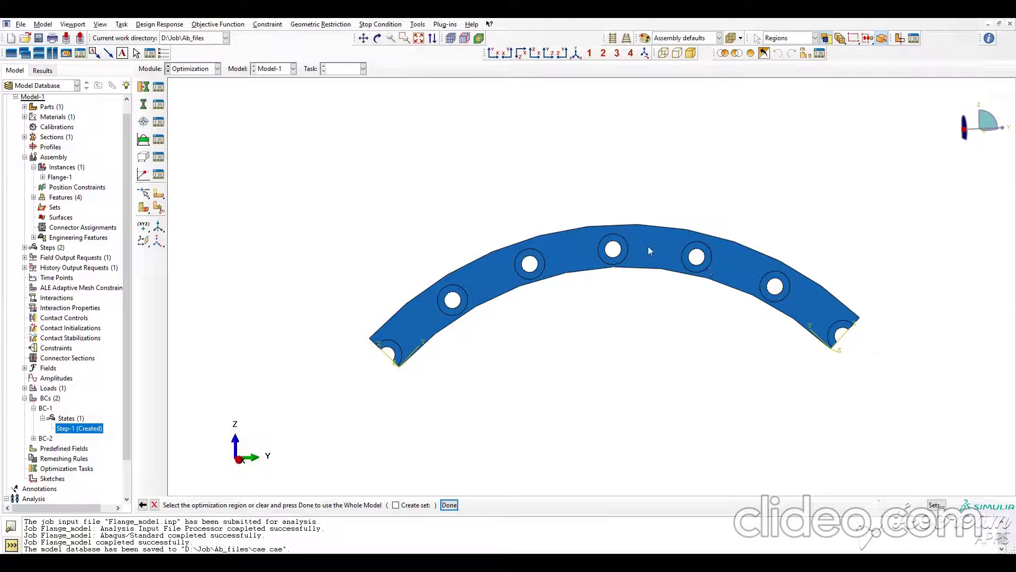
pyautogui.click(582, 255)
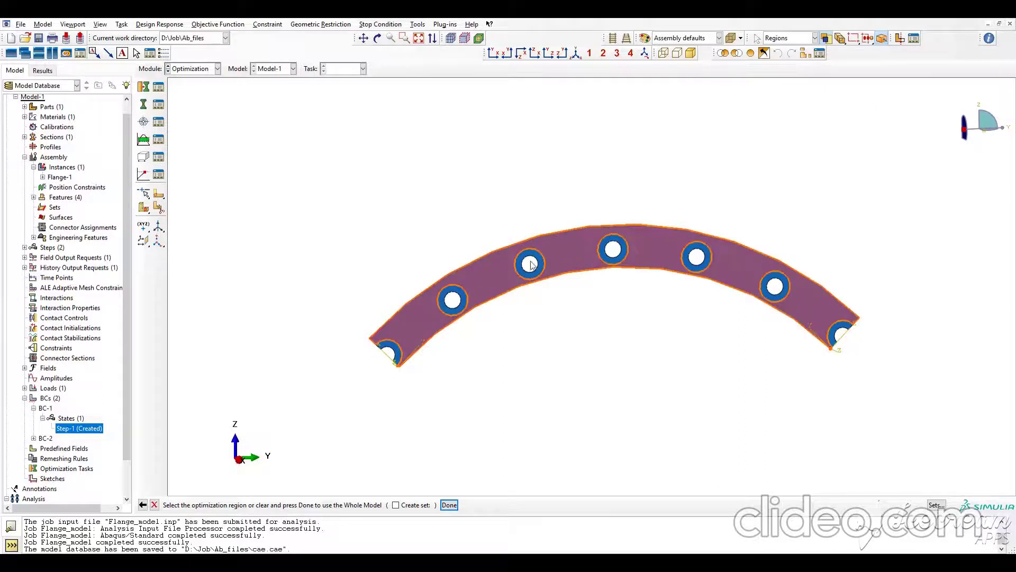
pyautogui.click(449, 504)
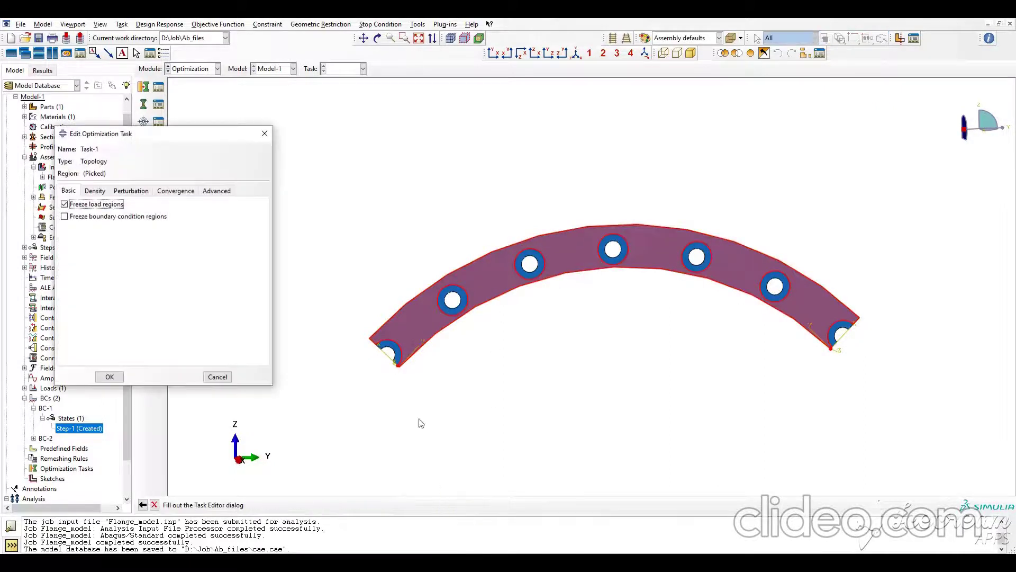
# - Review the task's density, perturbation, convergence and advanced settings, then accept the task with only load regions frozen
pyautogui.moveTo(162, 138); pyautogui.dragTo(196, 143)
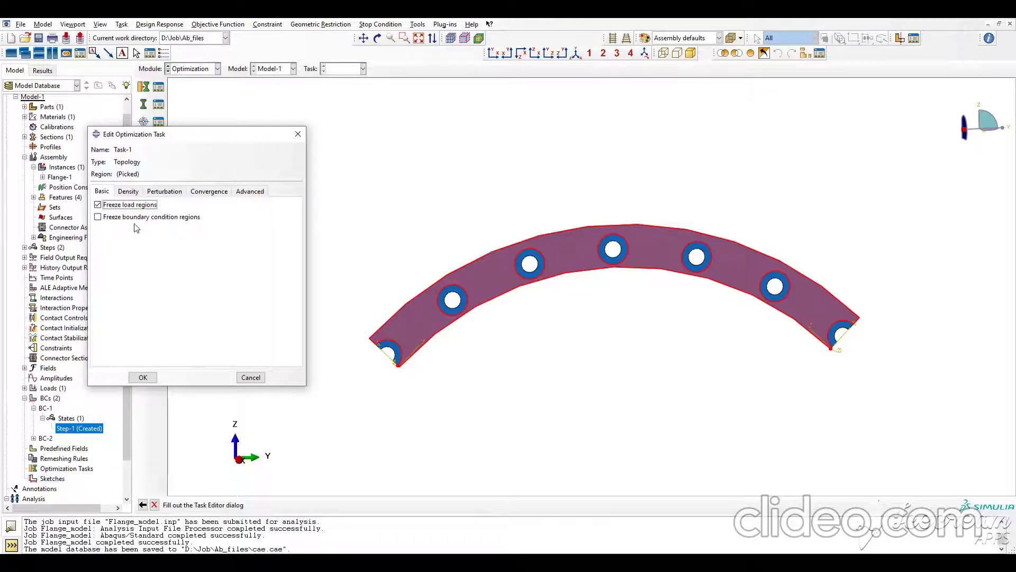
pyautogui.click(128, 192)
pyautogui.click(165, 191)
pyautogui.click(209, 191)
pyautogui.click(242, 192)
pyautogui.click(102, 191)
pyautogui.click(149, 377)
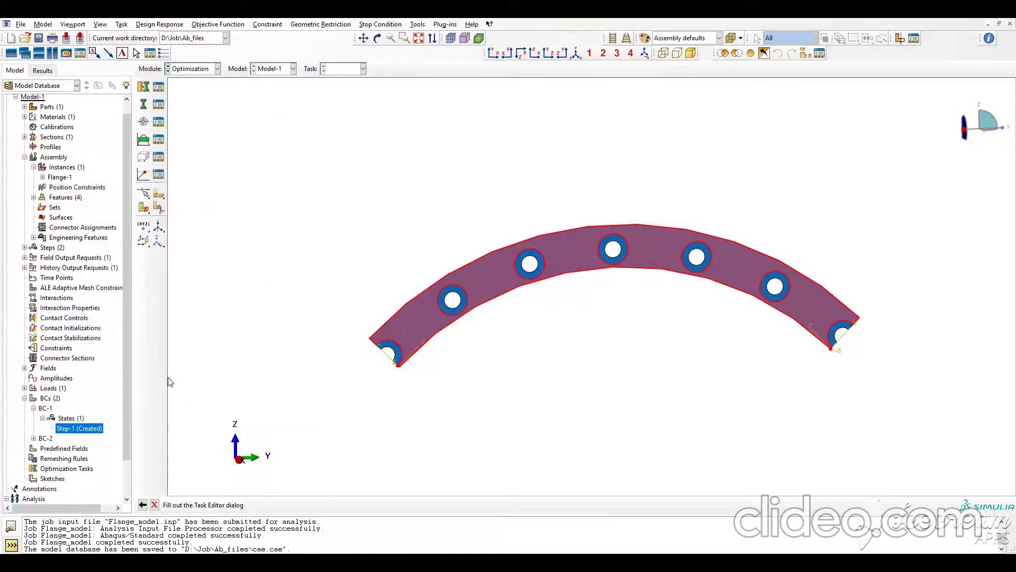
# - Create a single-term design response named SE for the whole model, using strain energy as the variable
pyautogui.click(144, 106)
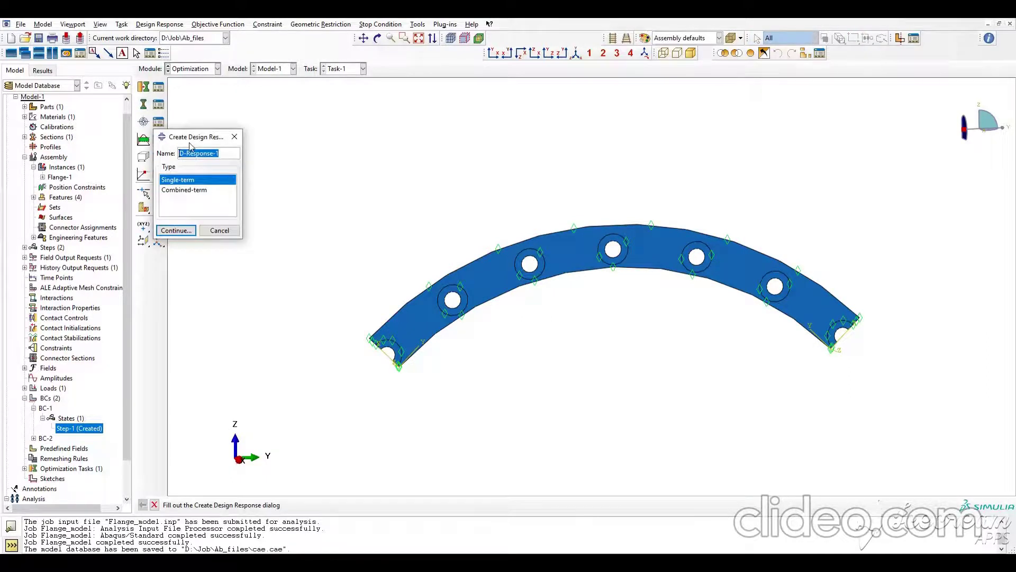
pyautogui.write('SE')
pyautogui.click(176, 230)
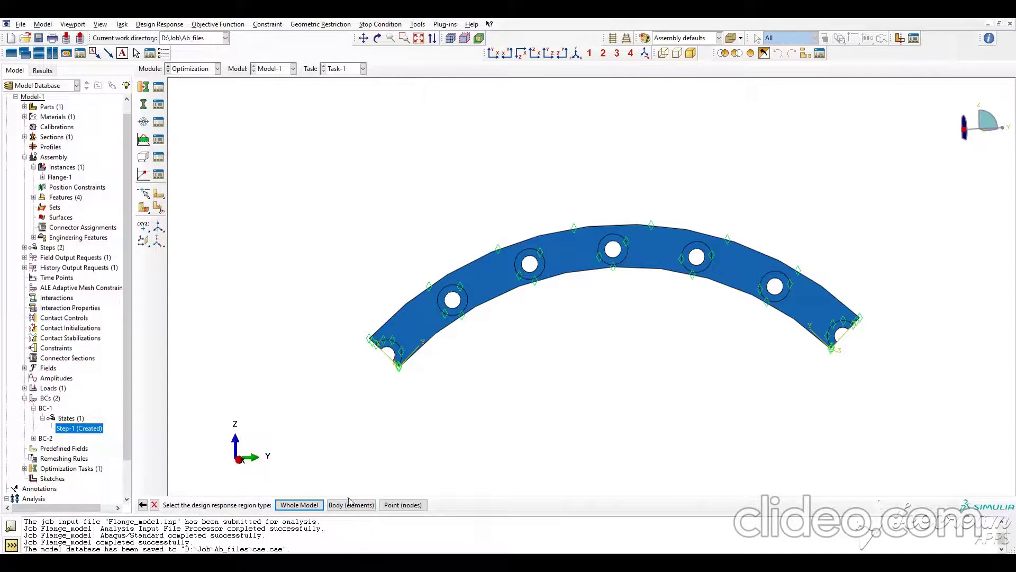
pyautogui.click(300, 505)
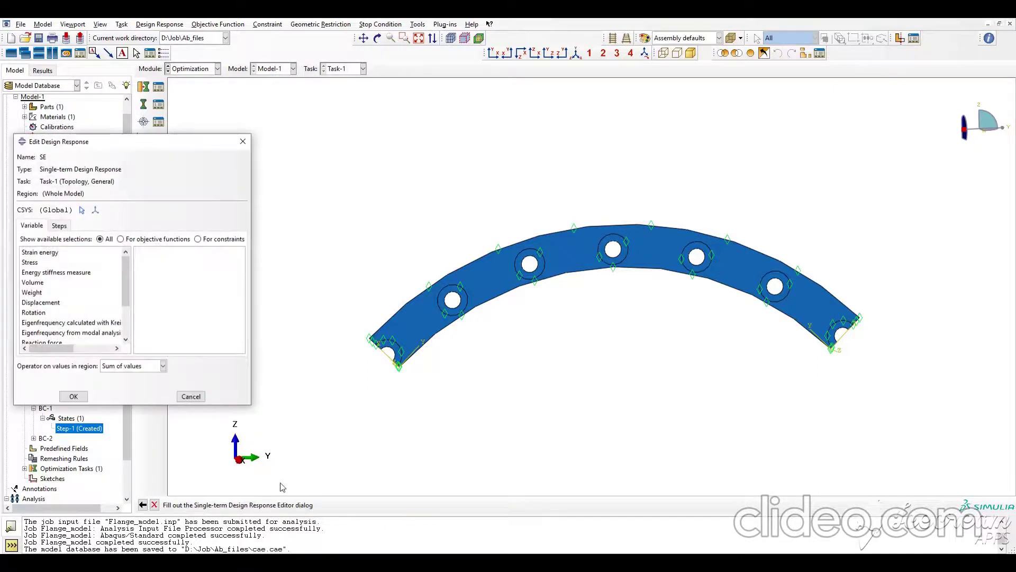
pyautogui.click(42, 254)
pyautogui.click(74, 396)
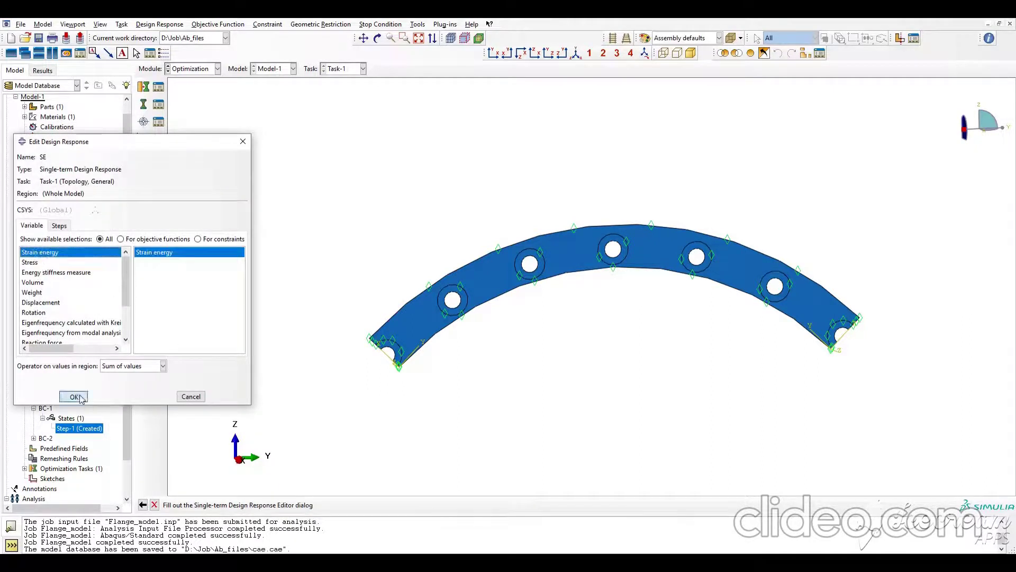
# - Create a single-term design response named Volume on the main flange face, excluding the hole rings, with volume as the variable
pyautogui.click(144, 105)
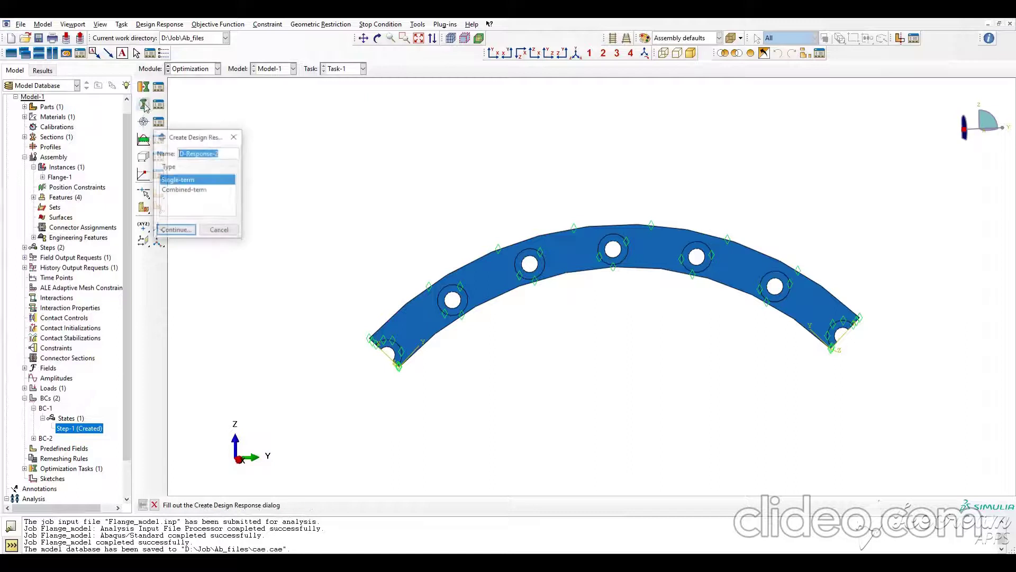
pyautogui.write('Volume')
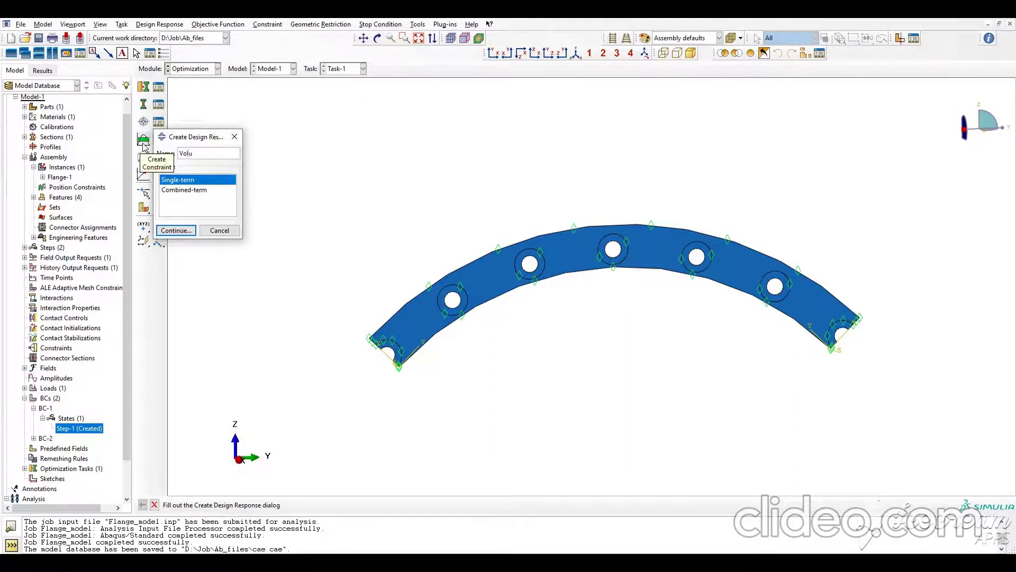
pyautogui.click(175, 230)
pyautogui.click(360, 505)
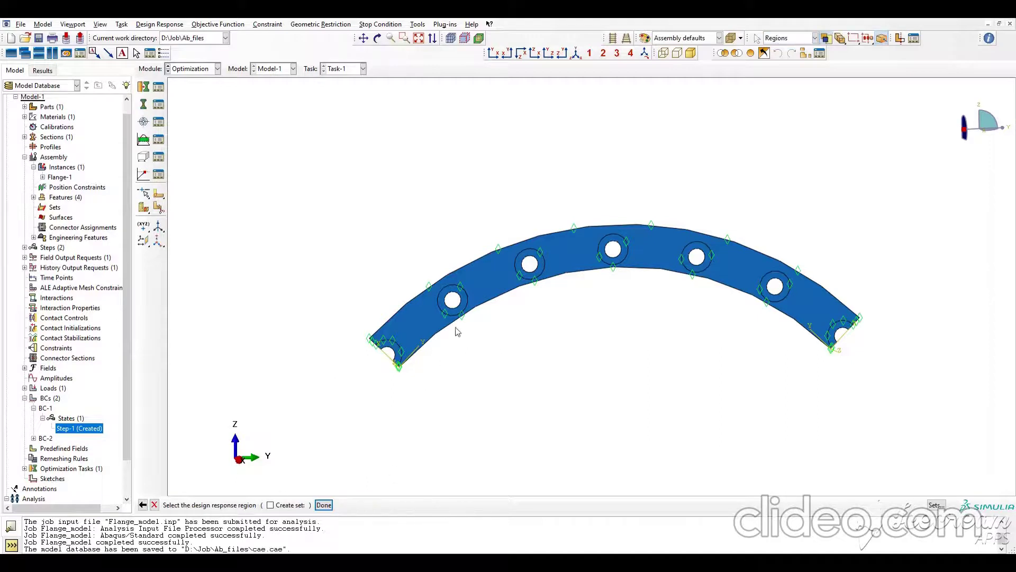
pyautogui.click(420, 317)
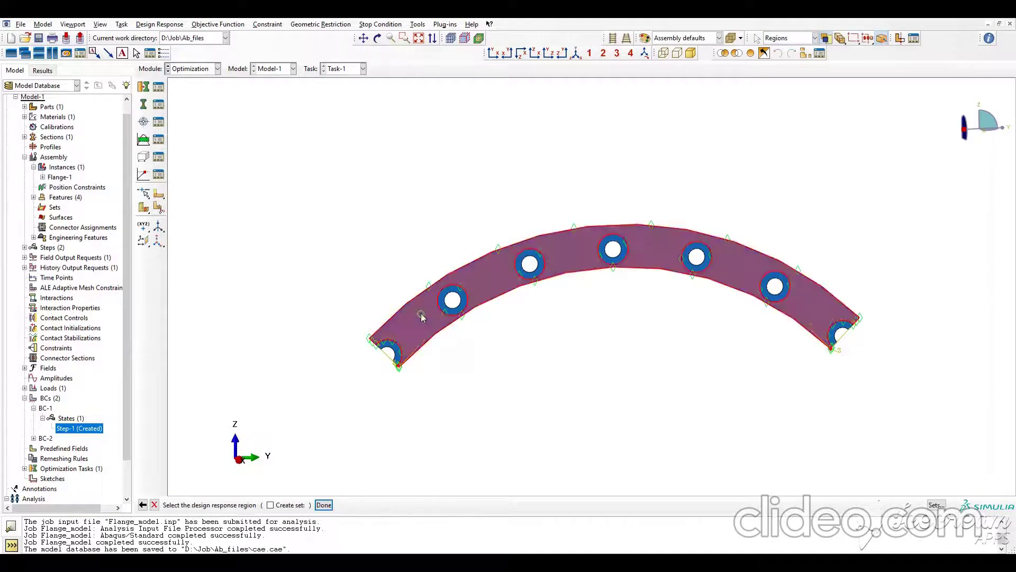
pyautogui.click(323, 505)
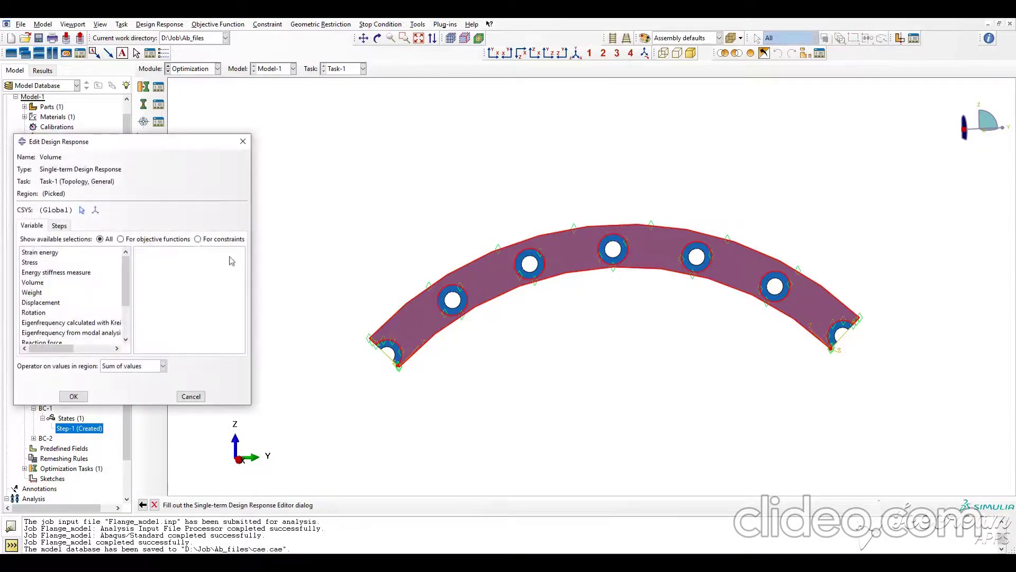
pyautogui.click(43, 283)
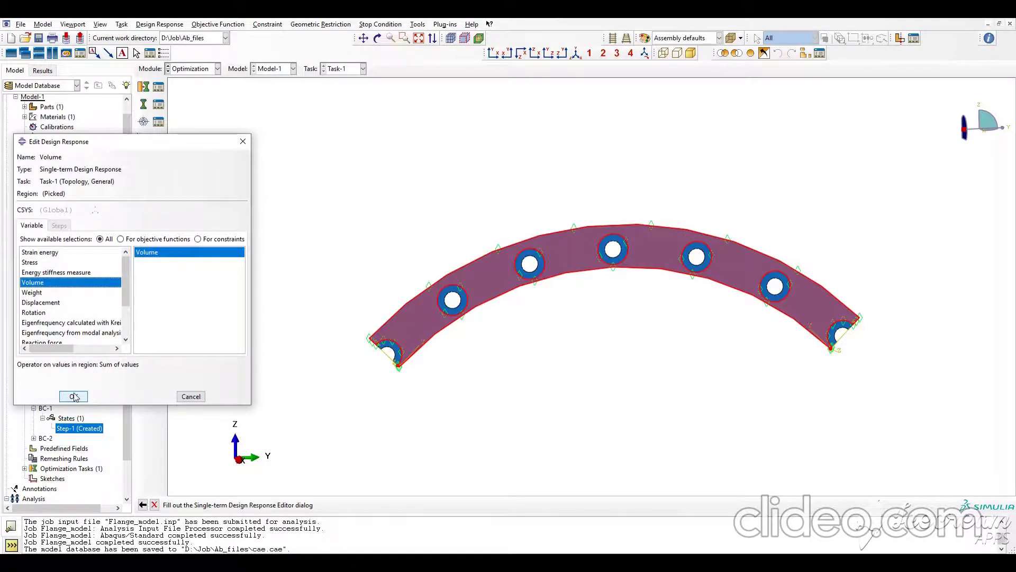
pyautogui.click(73, 397)
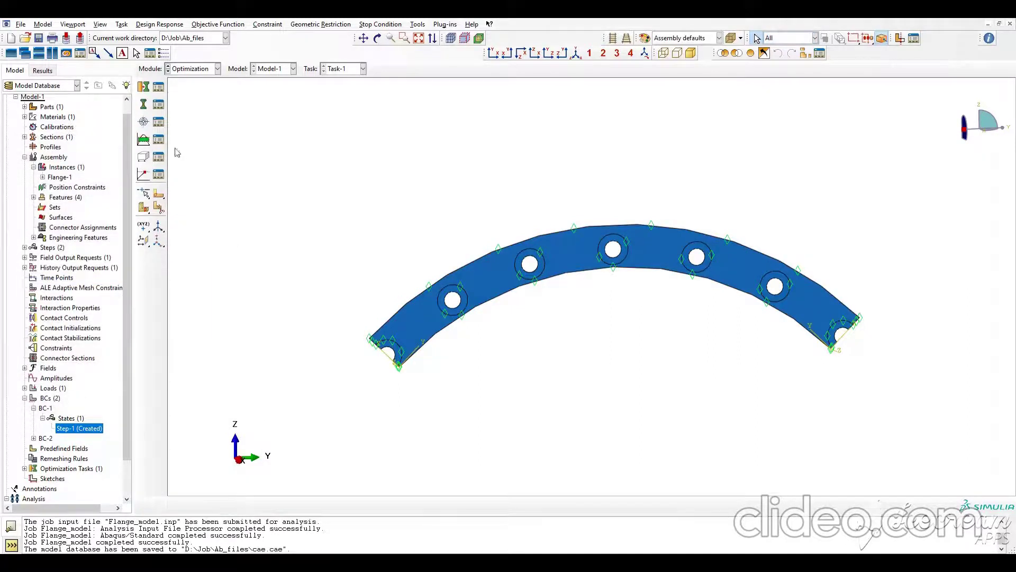
# - Create an objective function that minimizes the SE design response
pyautogui.click(143, 122)
pyautogui.moveTo(49, 176); pyautogui.dragTo(231, 130)
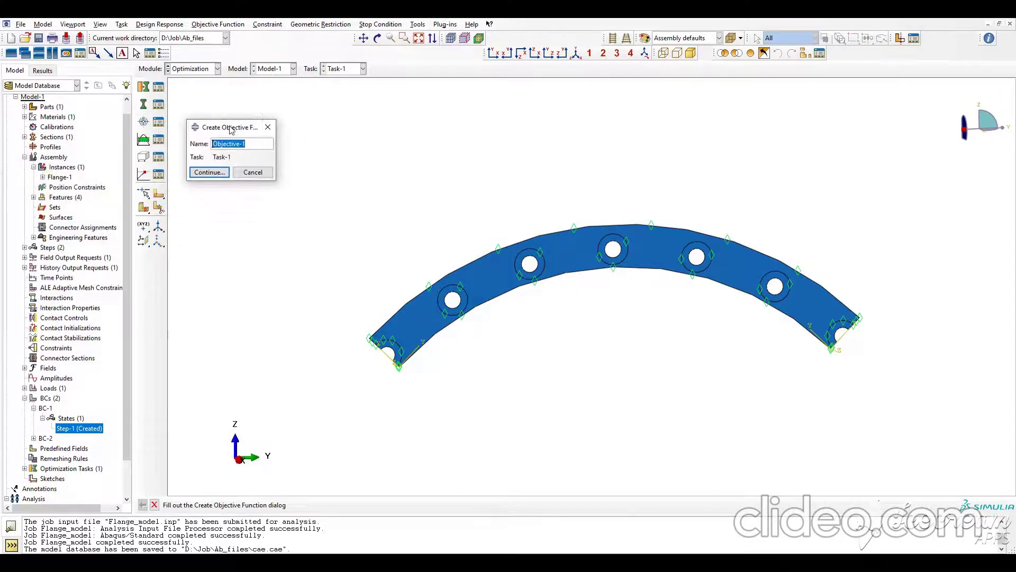
pyautogui.click(226, 170)
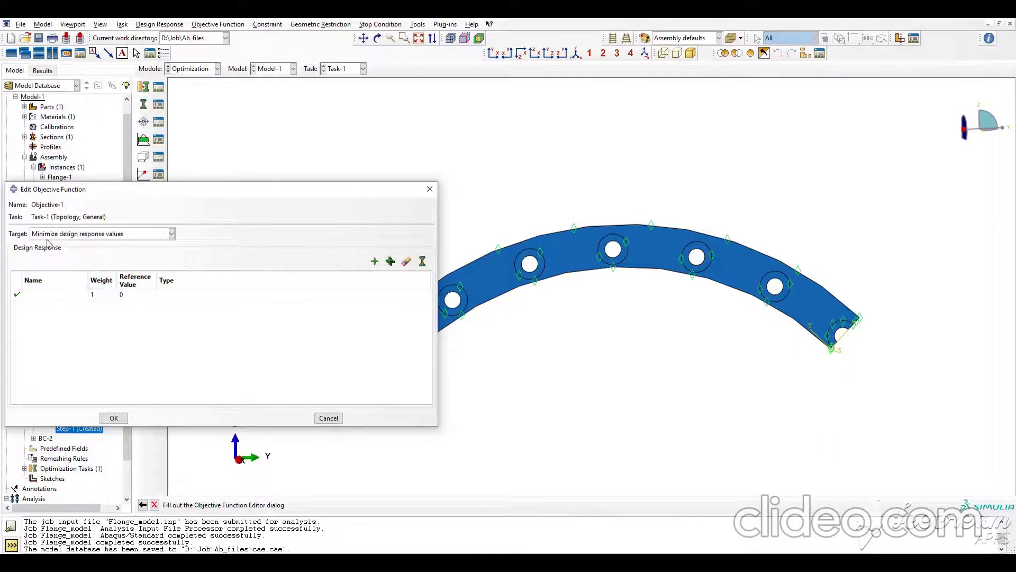
pyautogui.click(61, 294)
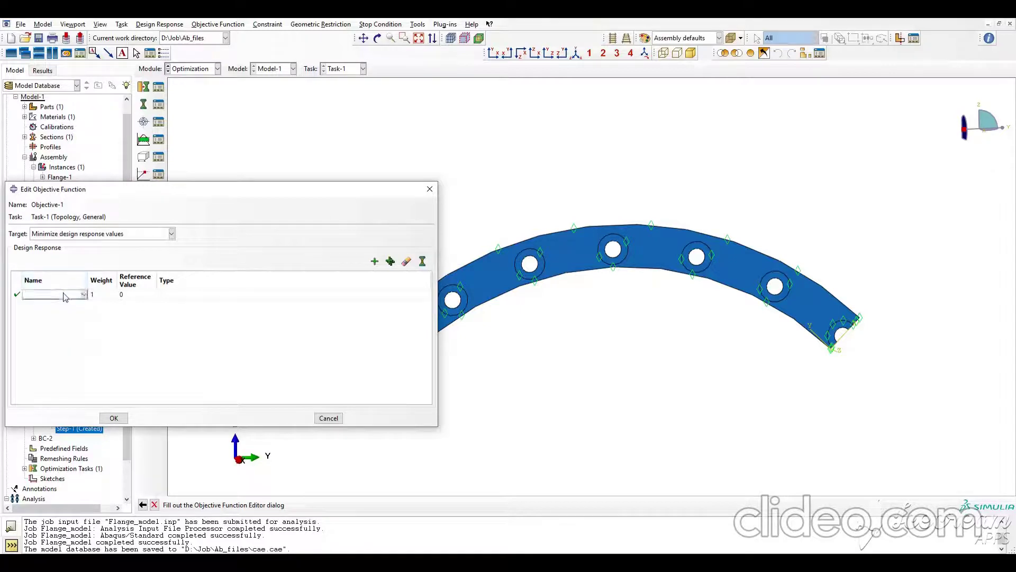
pyautogui.click(84, 296)
pyautogui.click(59, 311)
pyautogui.click(113, 418)
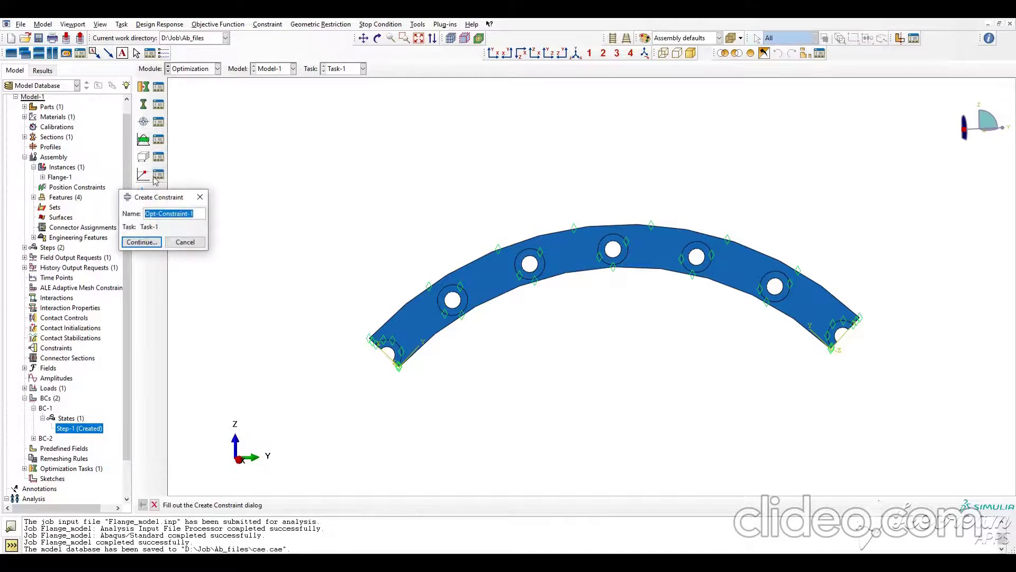
# - Create an optimization constraint limiting the Volume response to at most 0.6 of its initial value
pyautogui.moveTo(159, 201); pyautogui.dragTo(204, 196)
pyautogui.click(202, 238)
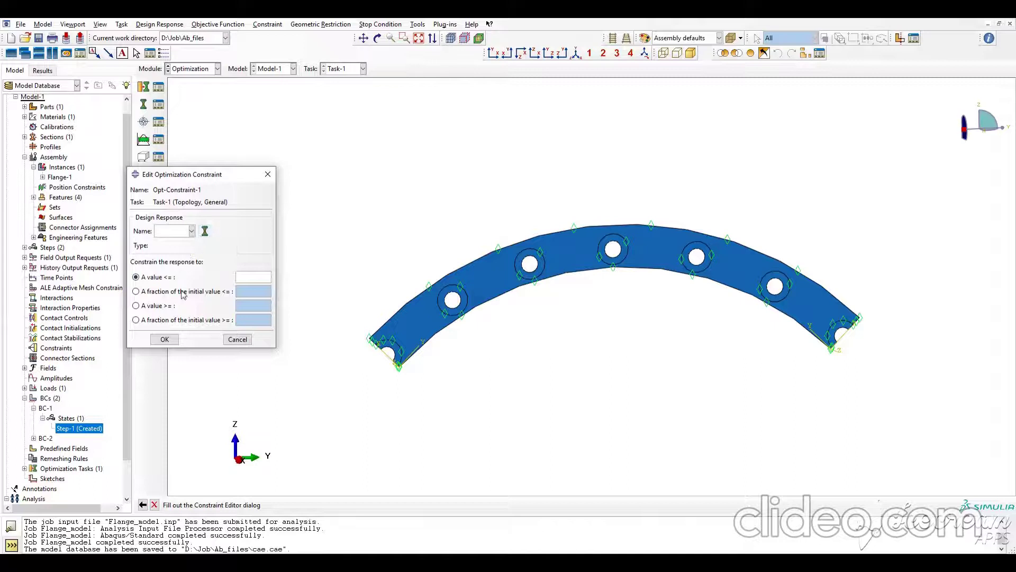
pyautogui.click(178, 231)
pyautogui.click(172, 240)
pyautogui.click(176, 292)
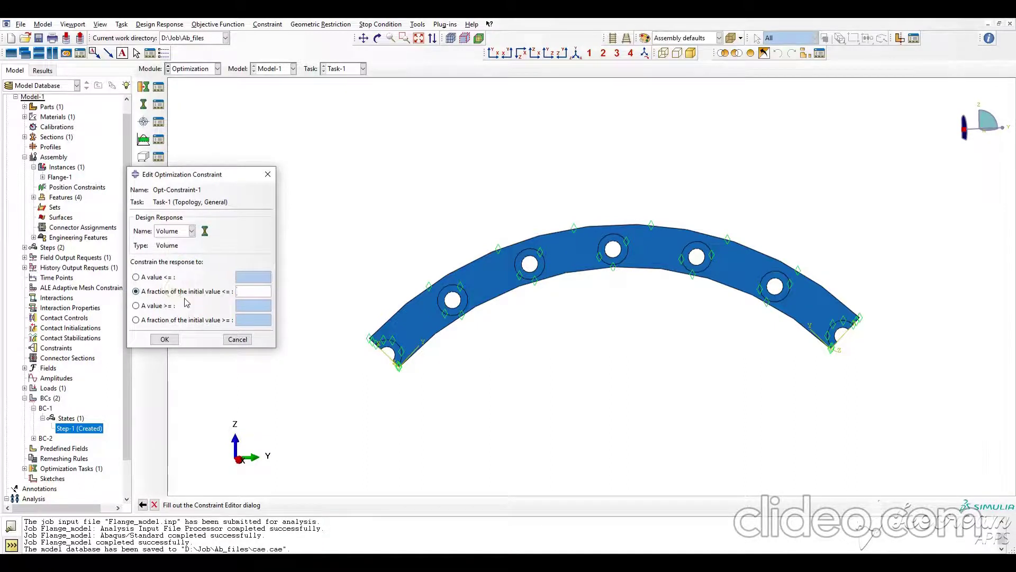
pyautogui.click(255, 291)
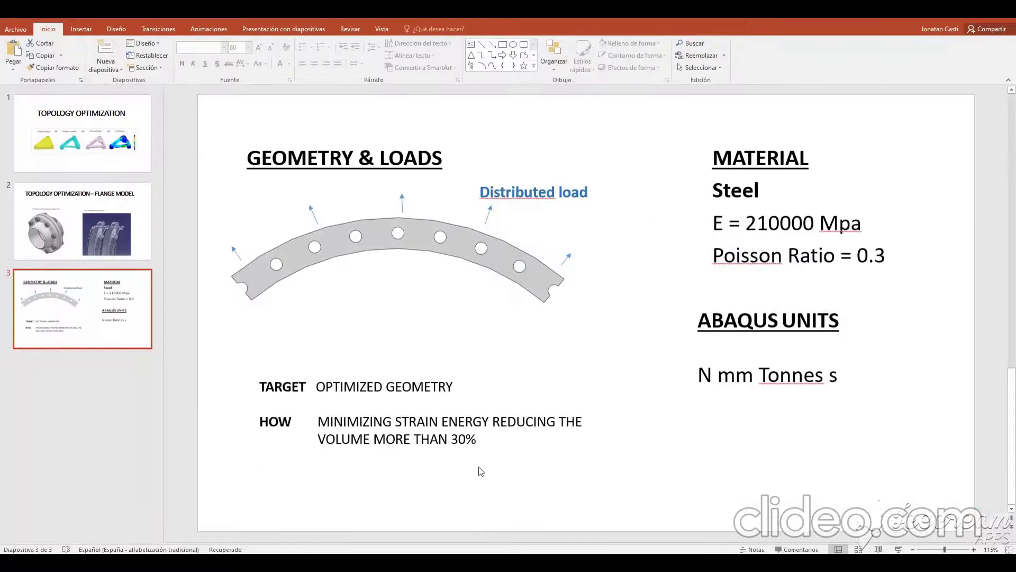
pyautogui.moveTo(496, 423); pyautogui.dragTo(475, 448)
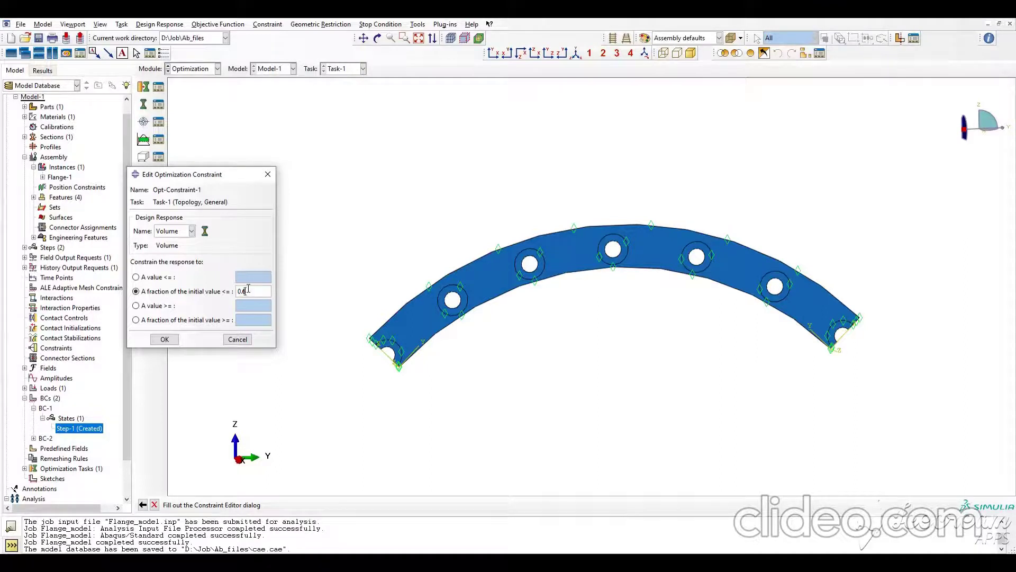
pyautogui.click(163, 340)
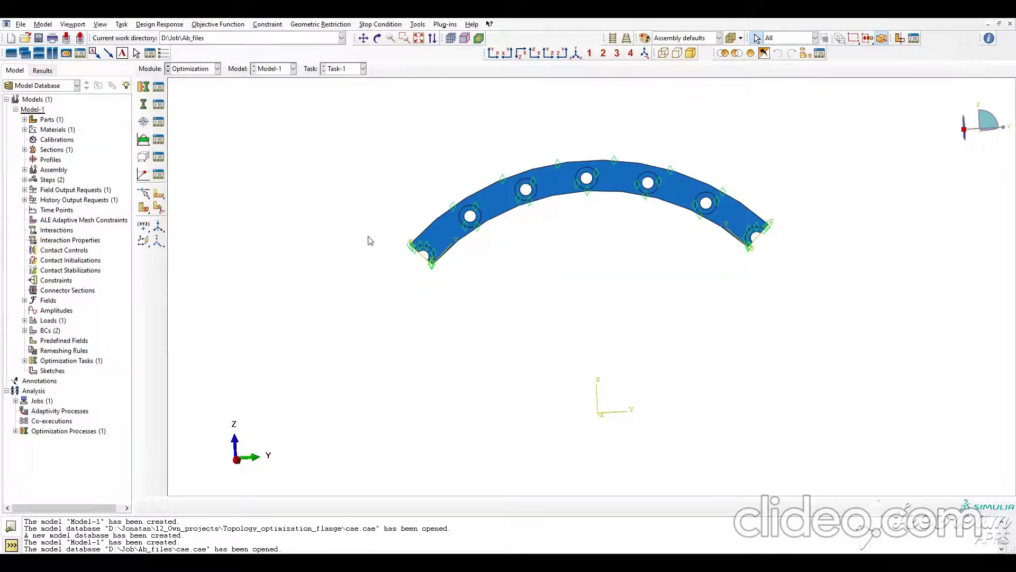
# - Switch to the Job module and delete the existing aborted optimization process
pyautogui.click(192, 69)
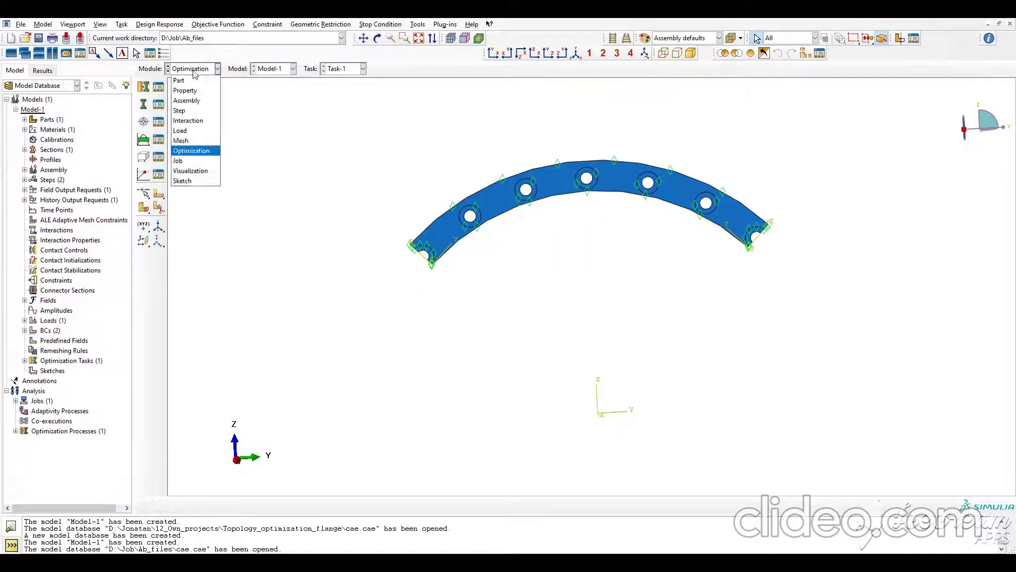
pyautogui.click(192, 160)
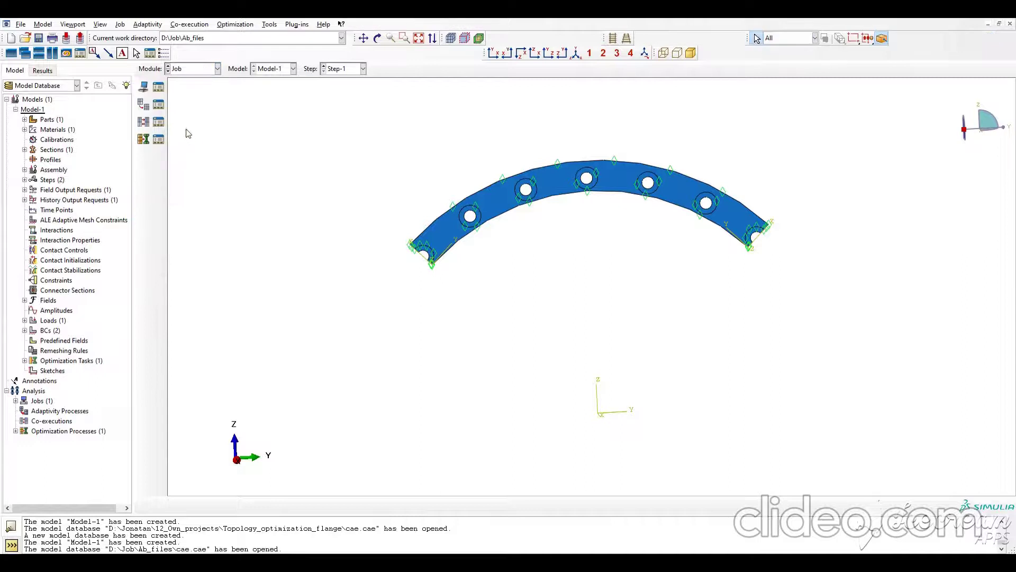
pyautogui.click(159, 87)
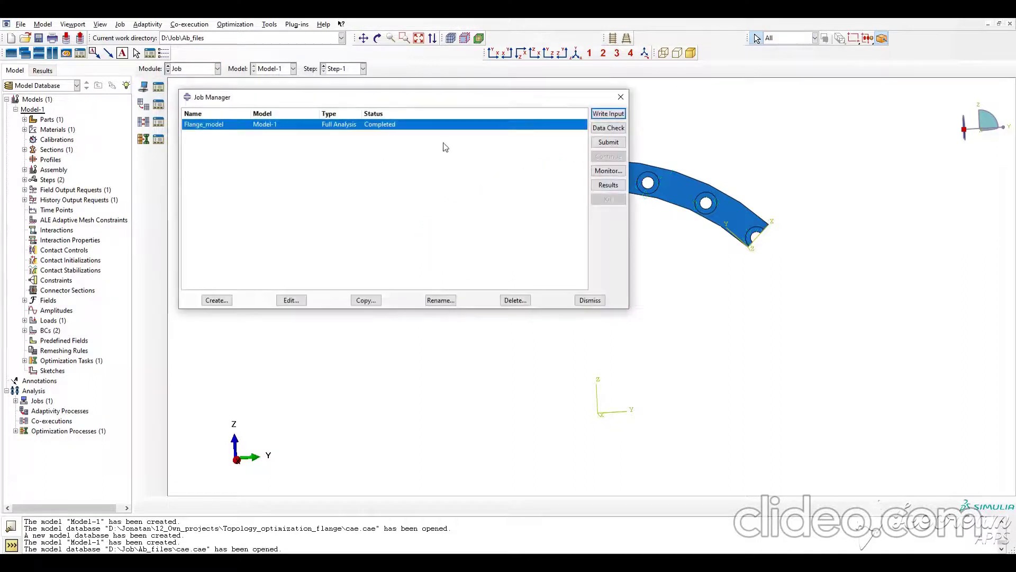
pyautogui.click(616, 96)
pyautogui.click(161, 140)
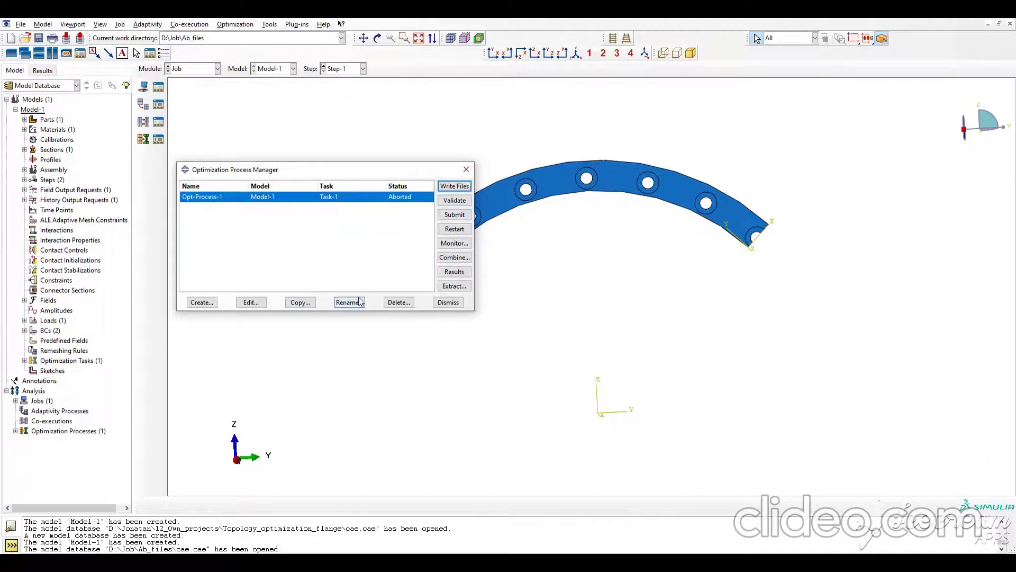
pyautogui.click(399, 303)
pyautogui.click(456, 309)
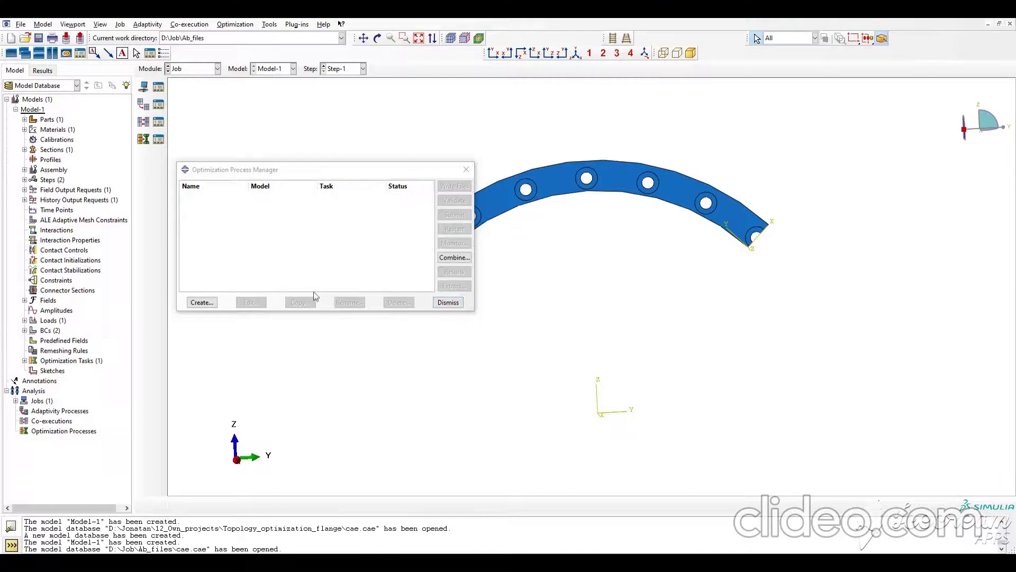
# - Create an optimization process for Task-1 that also saves data every 2 cycles
pyautogui.click(203, 302)
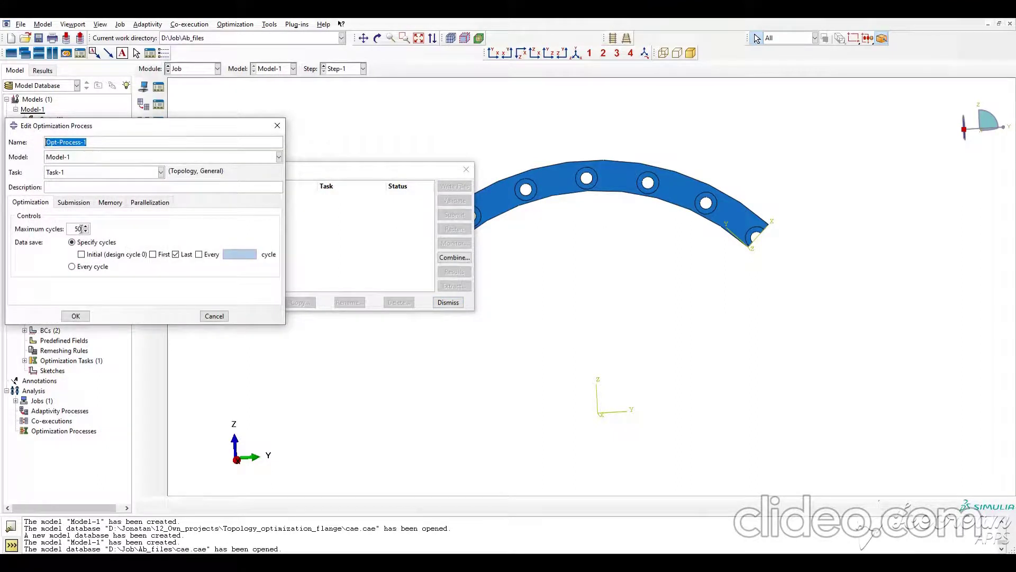
pyautogui.click(87, 172)
pyautogui.click(84, 172)
pyautogui.click(199, 255)
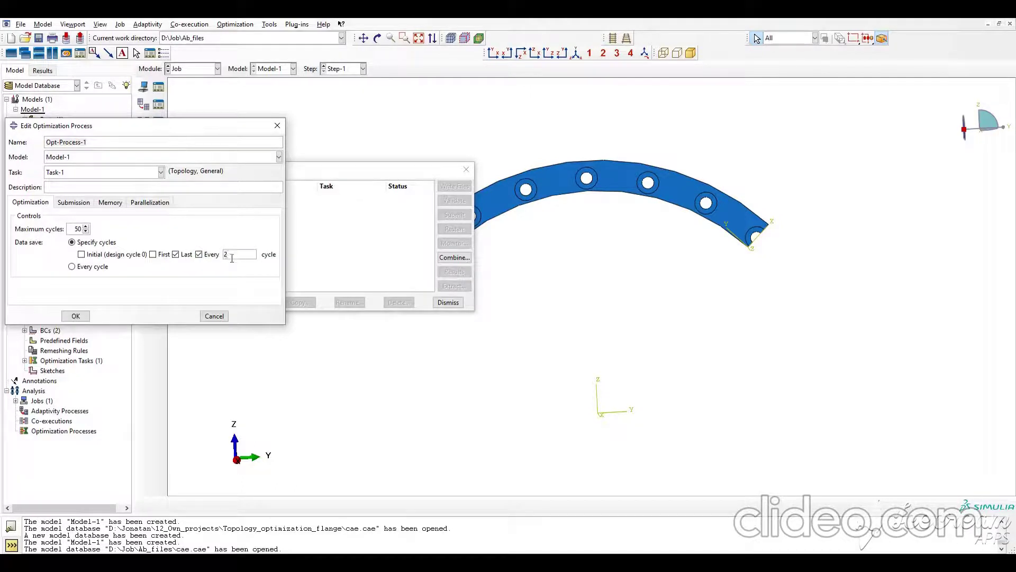
pyautogui.click(82, 318)
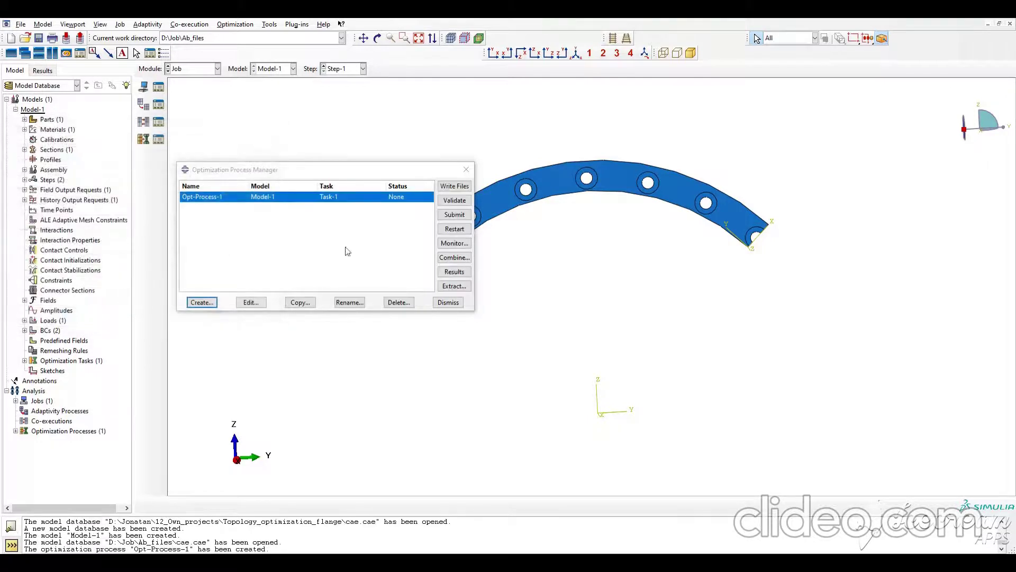
# - Submit the optimization process and plot its objective function and volume constraint against the cycles in a maximized viewport
pyautogui.click(454, 214)
pyautogui.click(229, 175)
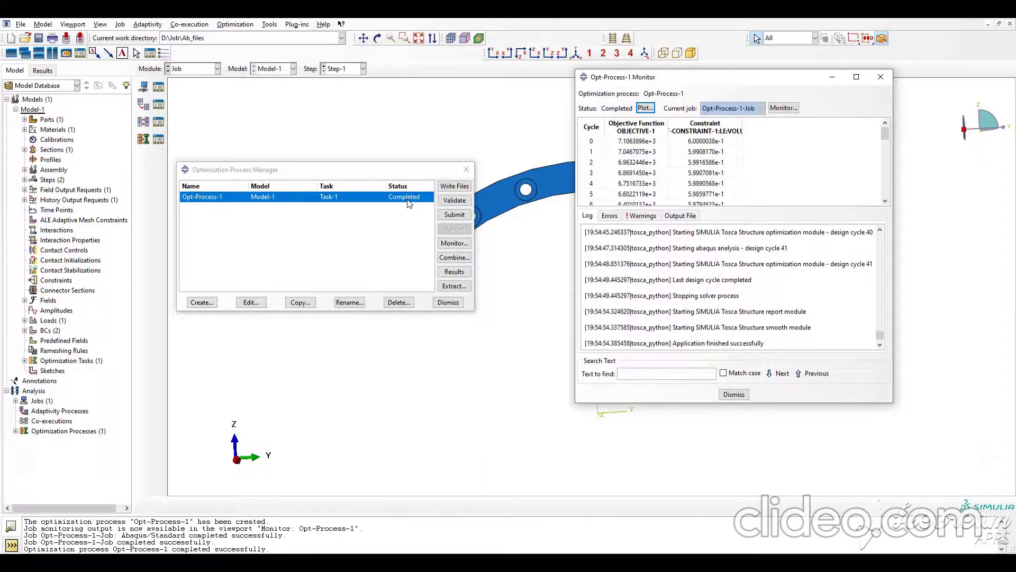
pyautogui.moveTo(655, 81); pyautogui.dragTo(621, 90)
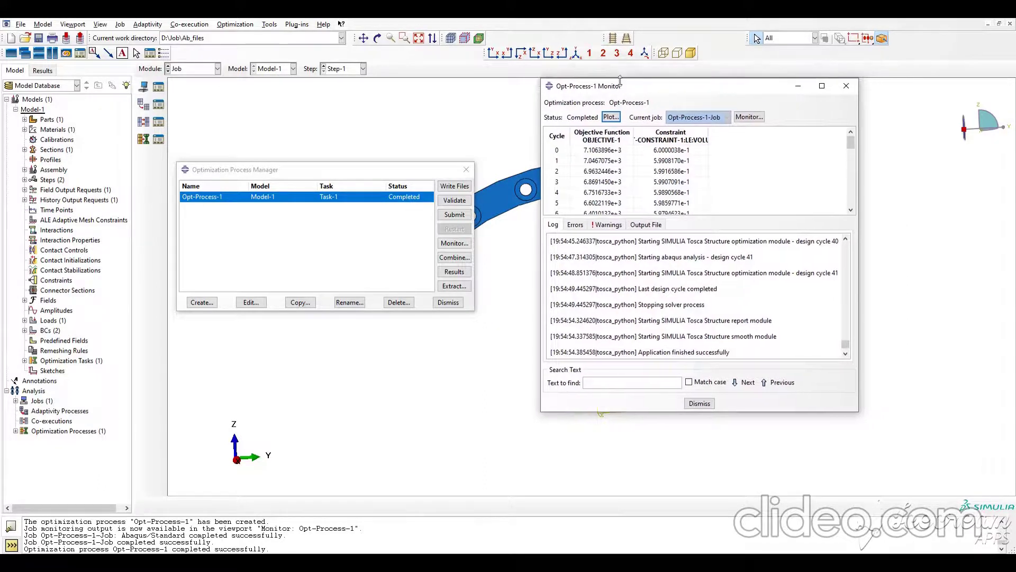
pyautogui.click(611, 117)
pyautogui.doubleClick(503, 102)
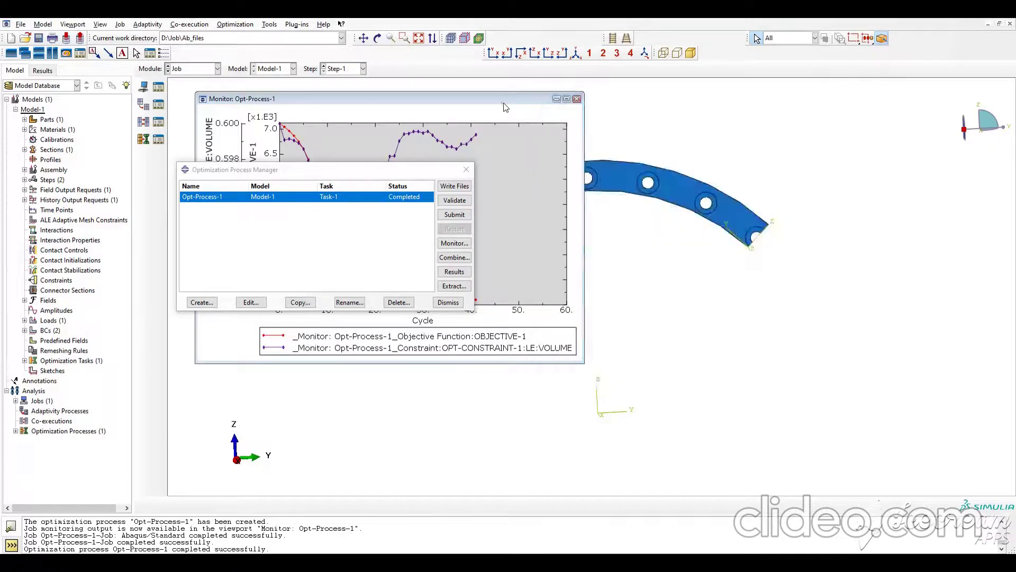
pyautogui.moveTo(427, 170); pyautogui.dragTo(224, 539)
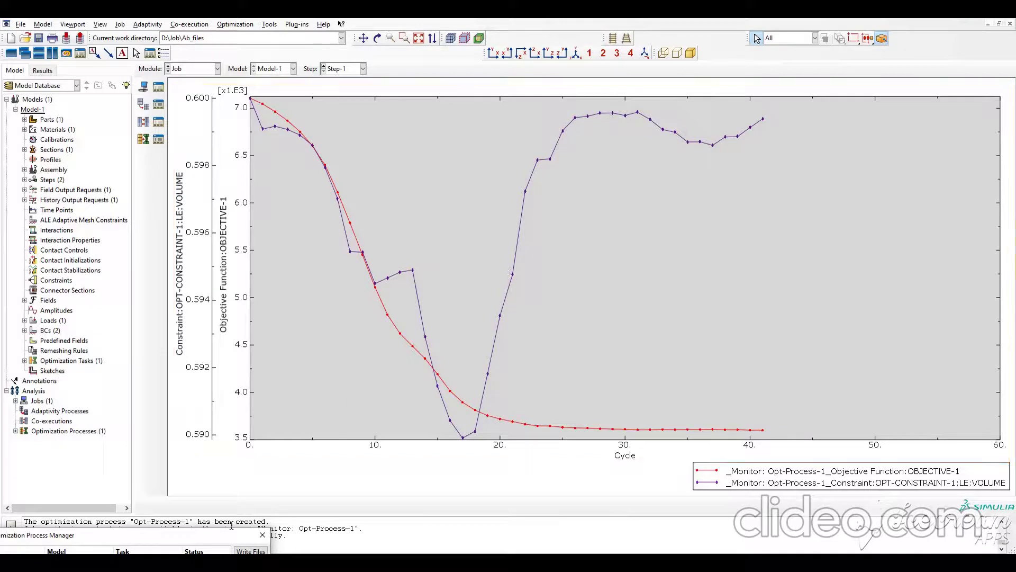
# - Combine the results of Opt-Process-1 using the last optimization cycle and the preselected default field variables
pyautogui.moveTo(209, 536); pyautogui.dragTo(368, 244)
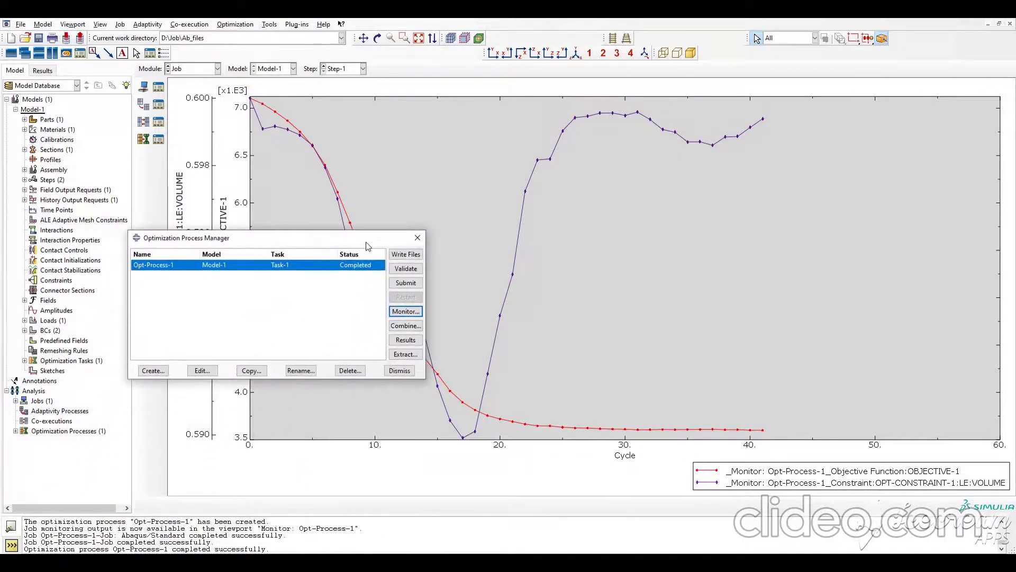
pyautogui.click(406, 311)
pyautogui.click(846, 86)
pyautogui.moveTo(360, 242); pyautogui.dragTo(351, 234)
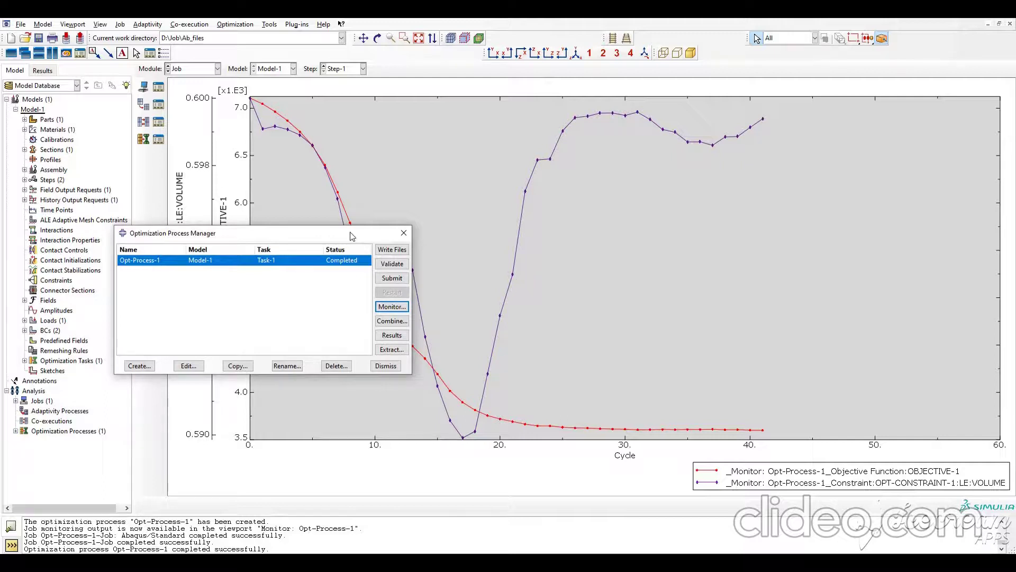
pyautogui.click(392, 322)
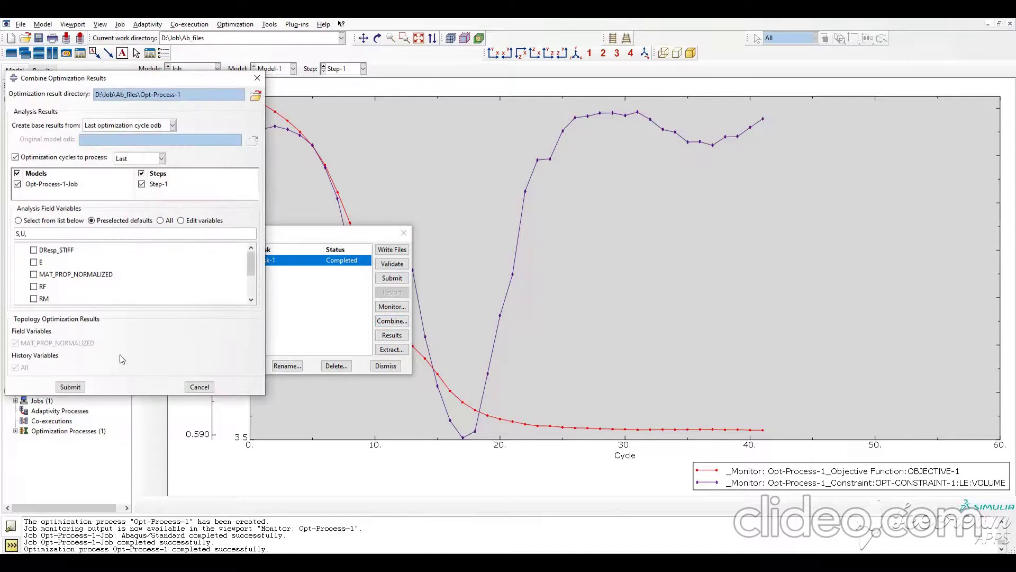
pyautogui.click(71, 387)
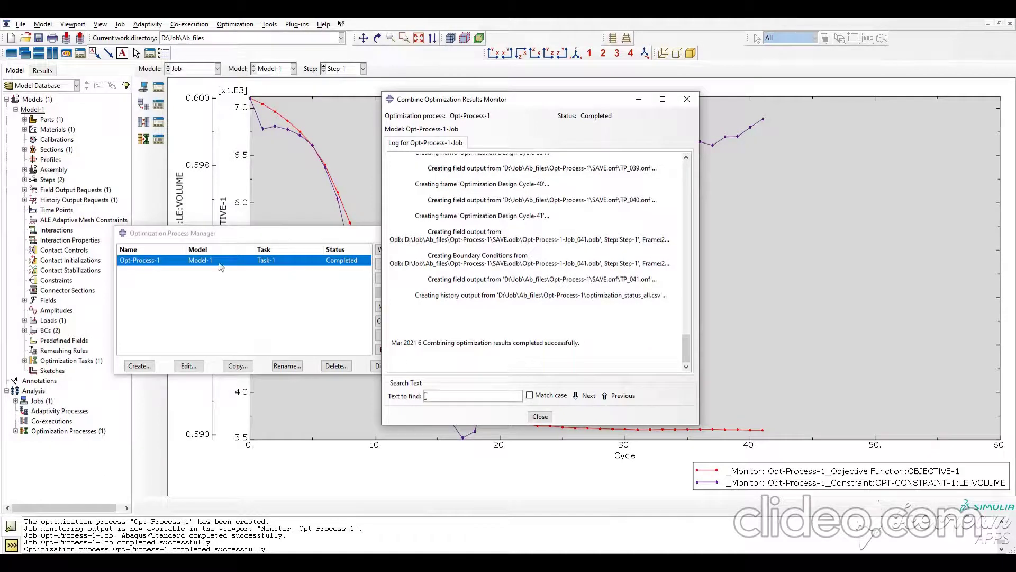
pyautogui.click(540, 417)
# - Open the combined optimization results and plot the MAT_PROP_NORMALIZED contours on the deformed flange segment
pyautogui.click(391, 336)
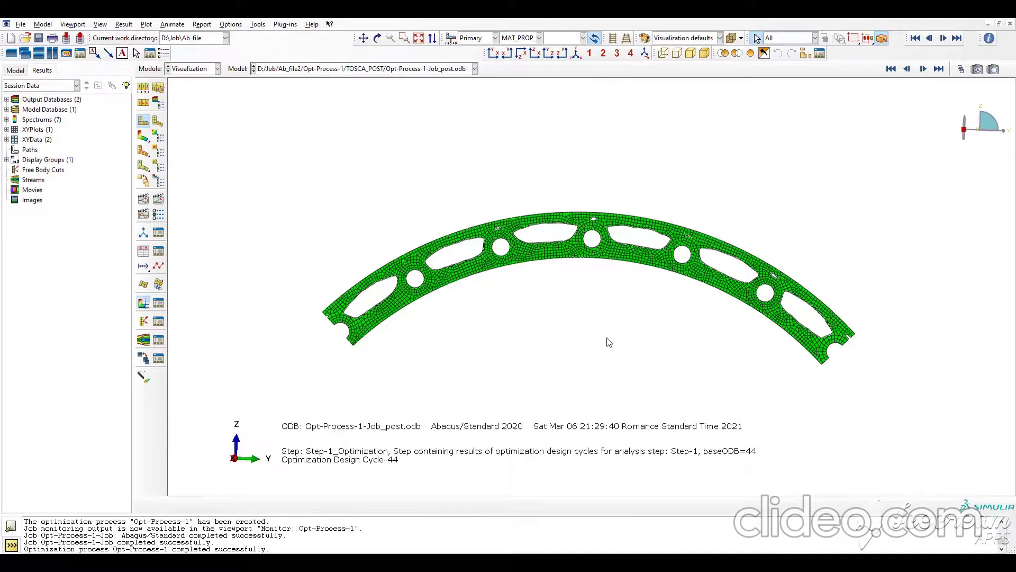
pyautogui.keyDown('ctrl'); pyautogui.keyDown('alt'); pyautogui.moveTo(599, 279); pyautogui.dragTo(632, 312); pyautogui.keyUp('alt'); pyautogui.keyUp('ctrl')
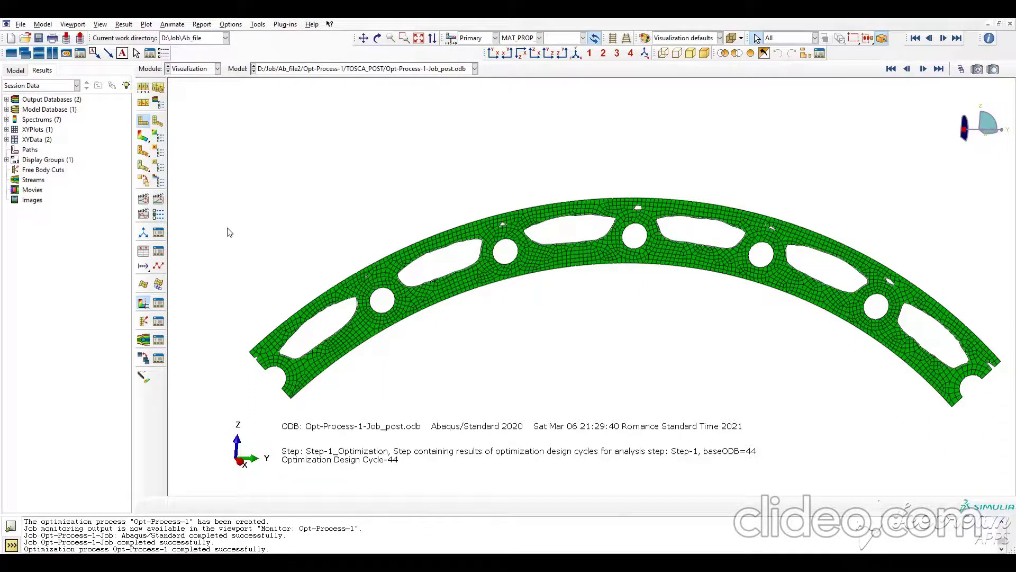
pyautogui.click(143, 137)
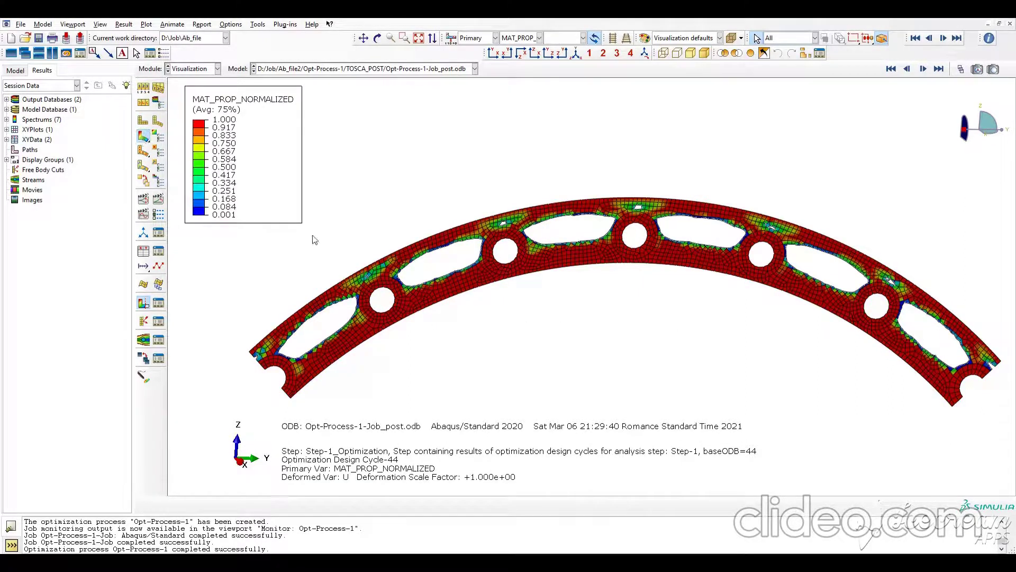
pyautogui.keyDown('ctrl'); pyautogui.keyDown('alt'); pyautogui.moveTo(552, 296); pyautogui.dragTo(598, 256); pyautogui.keyUp('alt'); pyautogui.keyUp('ctrl')
pyautogui.keyDown('ctrl'); pyautogui.keyDown('alt'); pyautogui.moveTo(563, 295); pyautogui.dragTo(567, 291); pyautogui.keyUp('alt'); pyautogui.keyUp('ctrl')
pyautogui.keyDown('ctrl'); pyautogui.keyDown('alt'); pyautogui.moveTo(598, 290); pyautogui.dragTo(564, 287, button='middle'); pyautogui.keyUp('alt'); pyautogui.keyUp('ctrl')
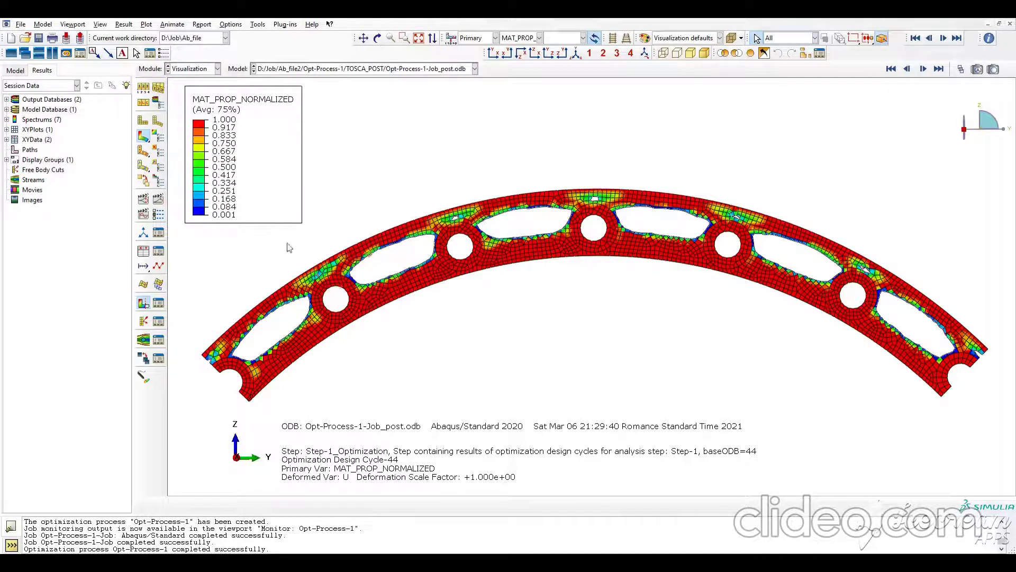
# - Enable the below-cut model and free body display for the Opt_Surface view cut, and show that cut on the contour plot
pyautogui.click(146, 302)
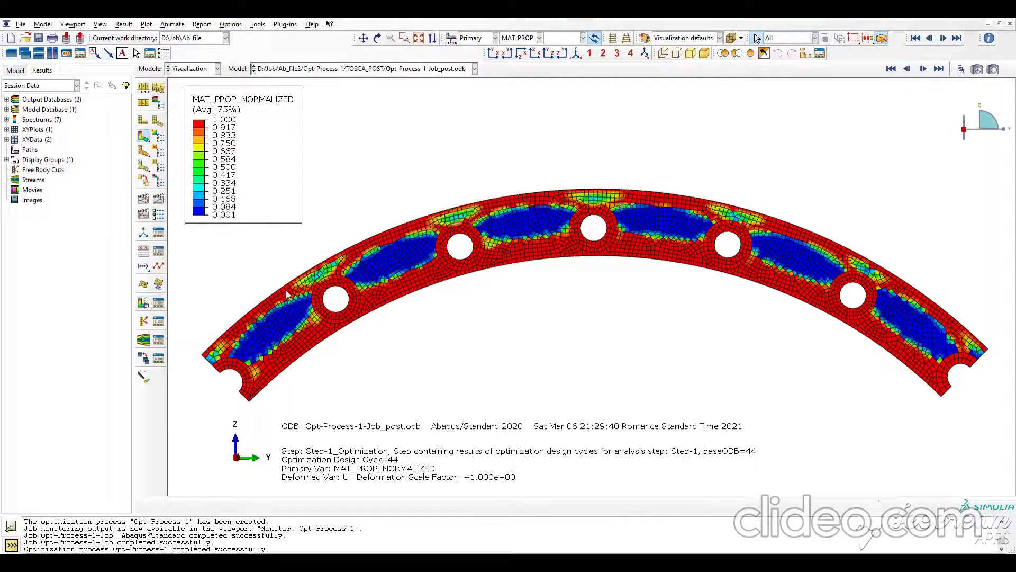
pyautogui.keyDown('ctrl'); pyautogui.keyDown('alt'); pyautogui.moveTo(527, 159); pyautogui.dragTo(553, 204); pyautogui.keyUp('alt'); pyautogui.keyUp('ctrl')
pyautogui.click(158, 304)
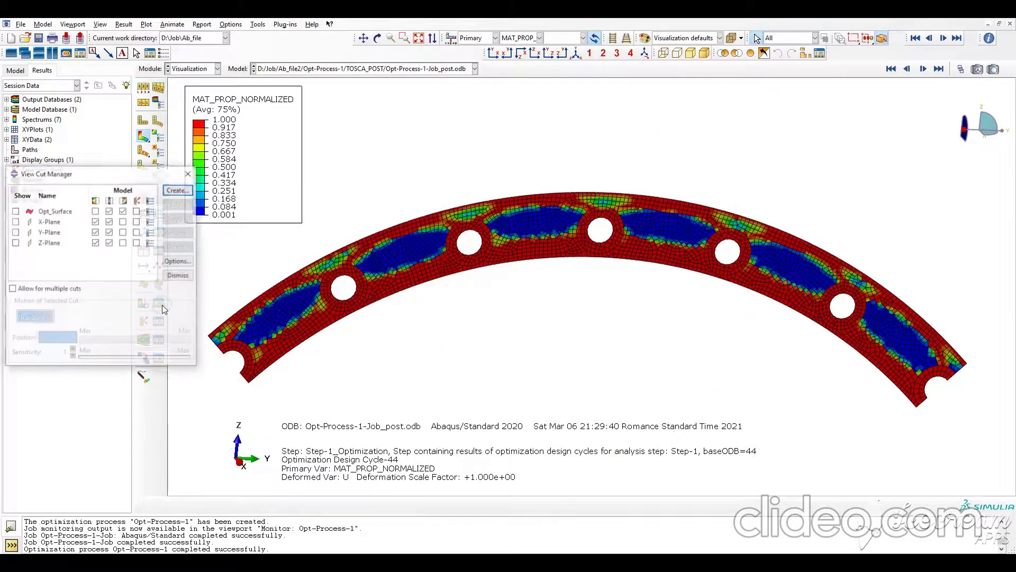
pyautogui.click(136, 211)
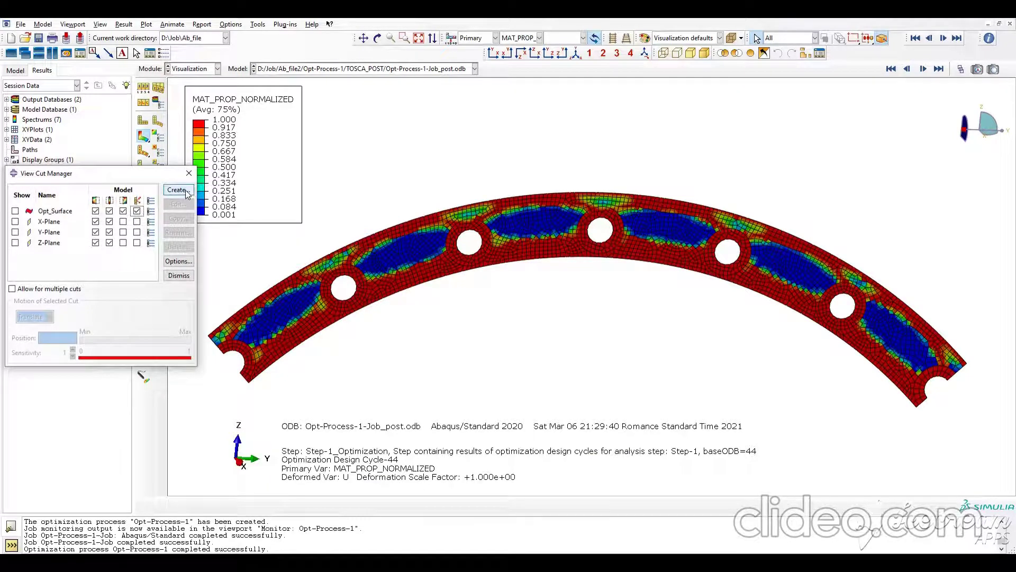
pyautogui.click(15, 211)
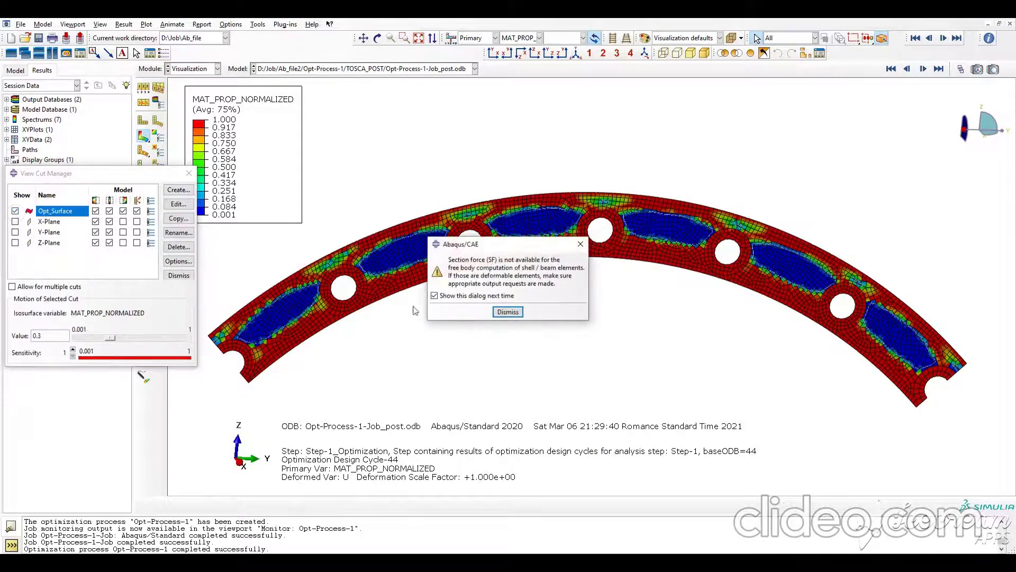
pyautogui.click(508, 311)
pyautogui.click(189, 174)
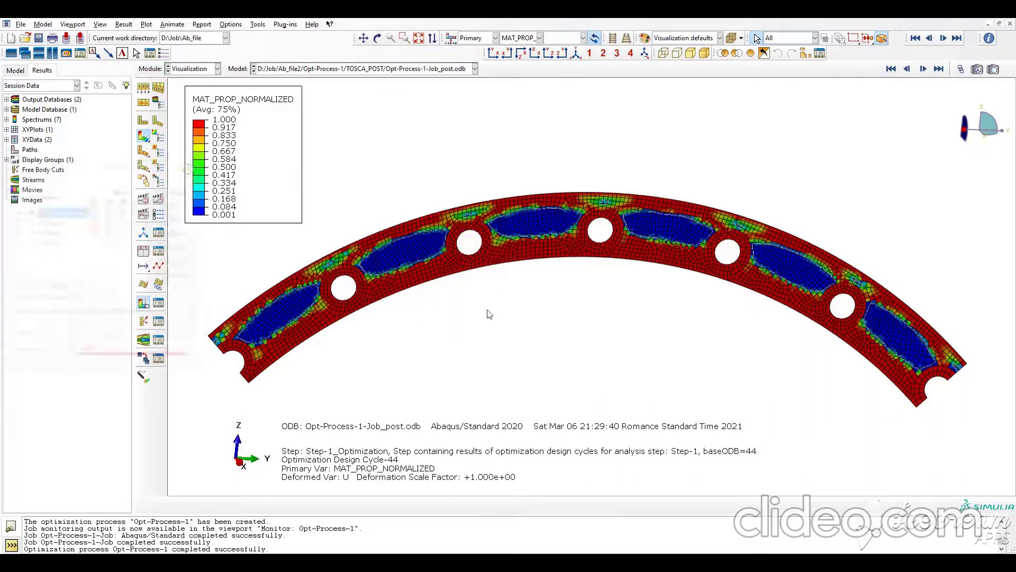
pyautogui.keyDown('ctrl'); pyautogui.keyDown('alt'); pyautogui.moveTo(581, 303); pyautogui.dragTo(571, 268); pyautogui.keyUp('alt'); pyautogui.keyUp('ctrl')
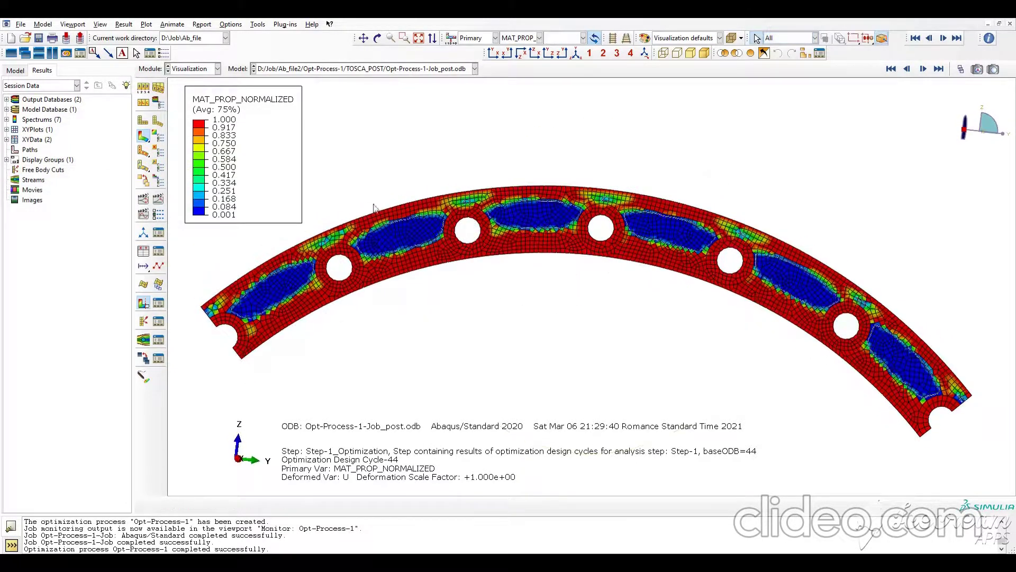
pyautogui.moveTo(564, 307); pyautogui.dragTo(578, 256)
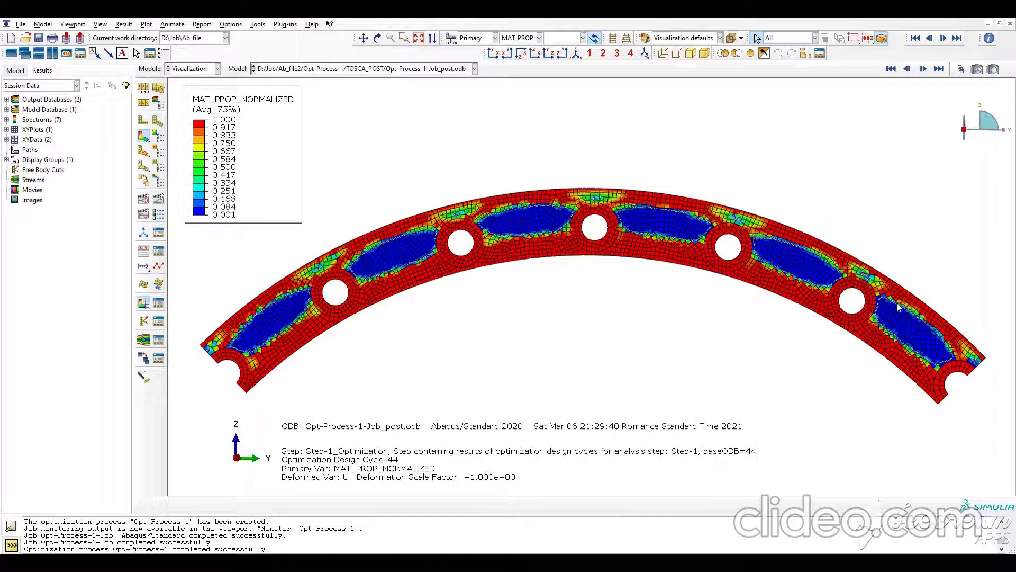
pyautogui.moveTo(560, 190)
pyautogui.keyDown('ctrl'); pyautogui.keyDown('alt'); pyautogui.mouseDown()
pyautogui.moveTo(601, 228)
pyautogui.moveTo(556, 209)
pyautogui.moveTo(560, 192)
pyautogui.mouseUp(); pyautogui.keyUp('alt'); pyautogui.keyUp('ctrl')
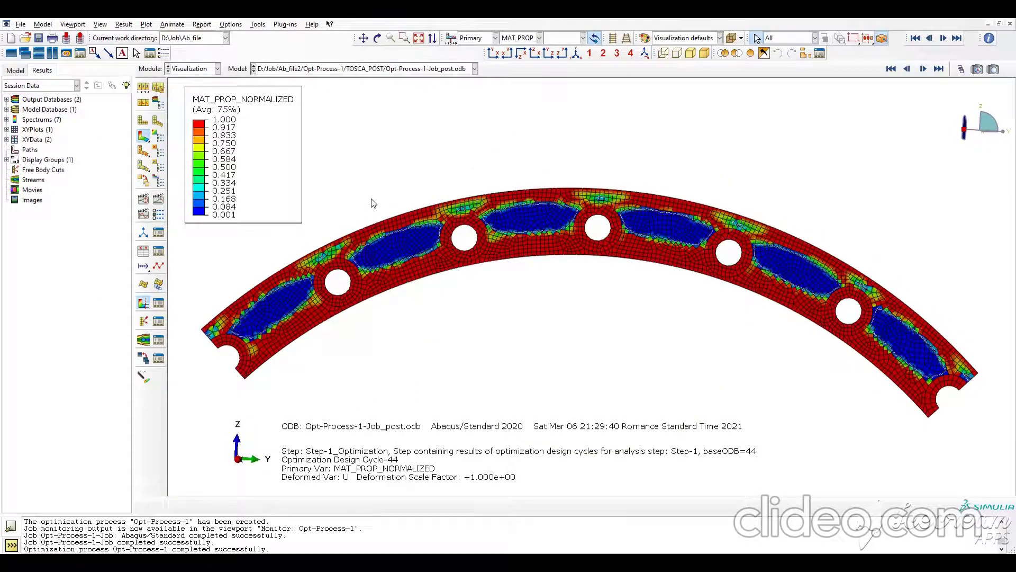